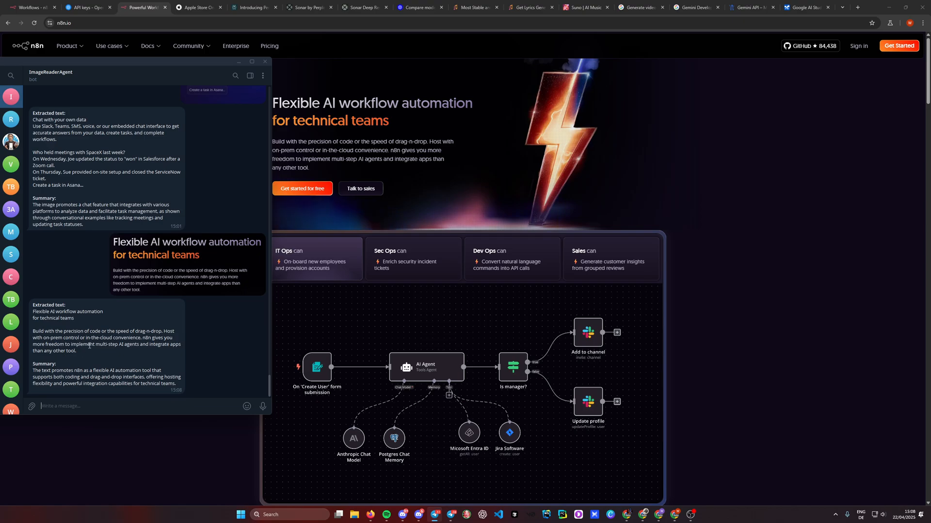
# - Review the extracted text and summary in the bot's reply to the latest image, against the n8n homepage text
pyautogui.moveTo(78, 353); pyautogui.dragTo(33, 318)
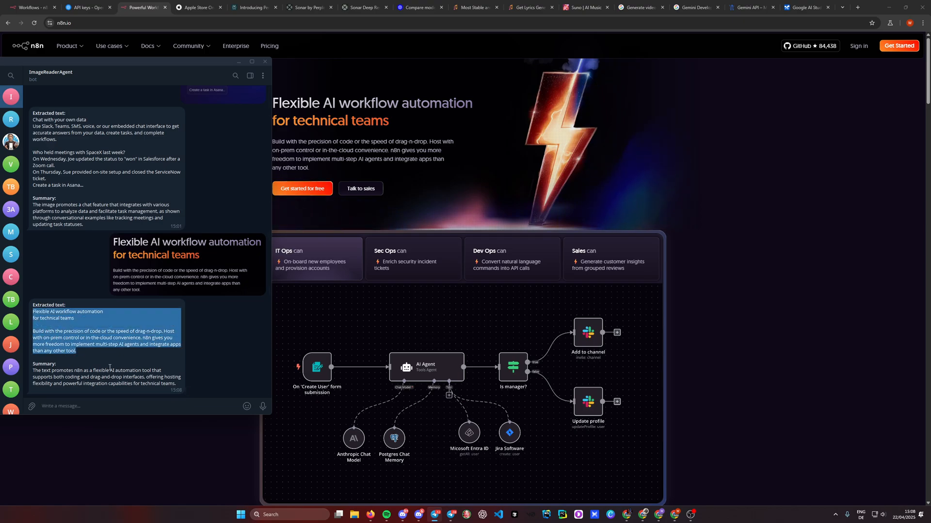
pyautogui.moveTo(177, 384); pyautogui.dragTo(44, 371)
pyautogui.doubleClick(44, 372)
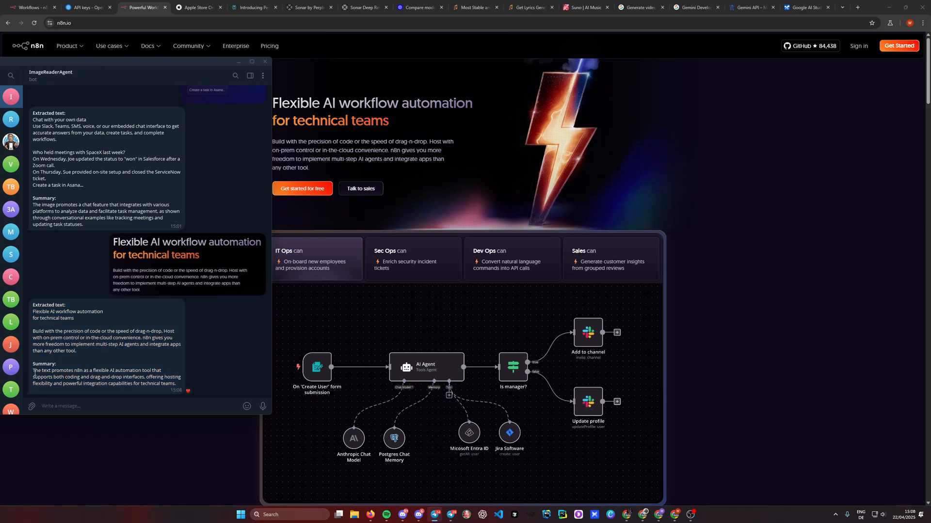
pyautogui.moveTo(33, 371); pyautogui.dragTo(176, 384)
pyautogui.click(103, 374)
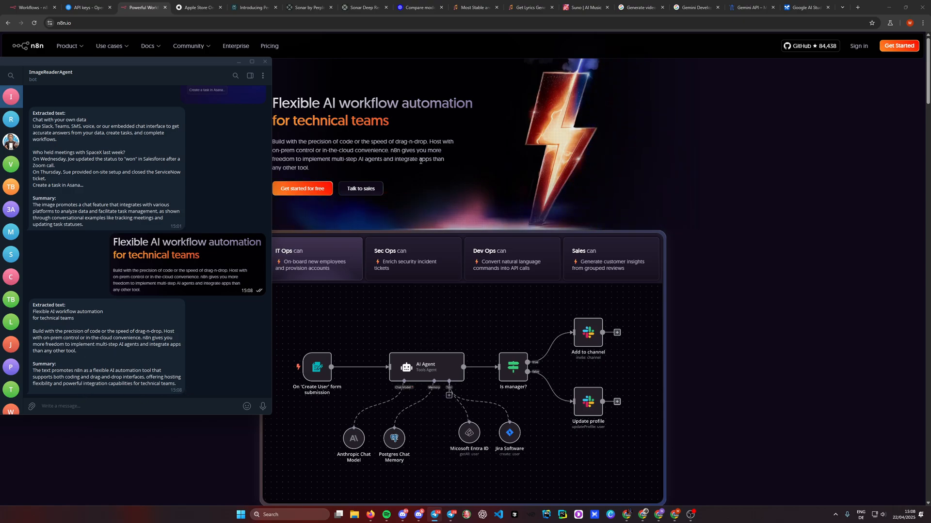
pyautogui.click(437, 172)
# - Start a new Telegram API credential in the wolfaidev project and close its form without saving
pyautogui.click(37, 13)
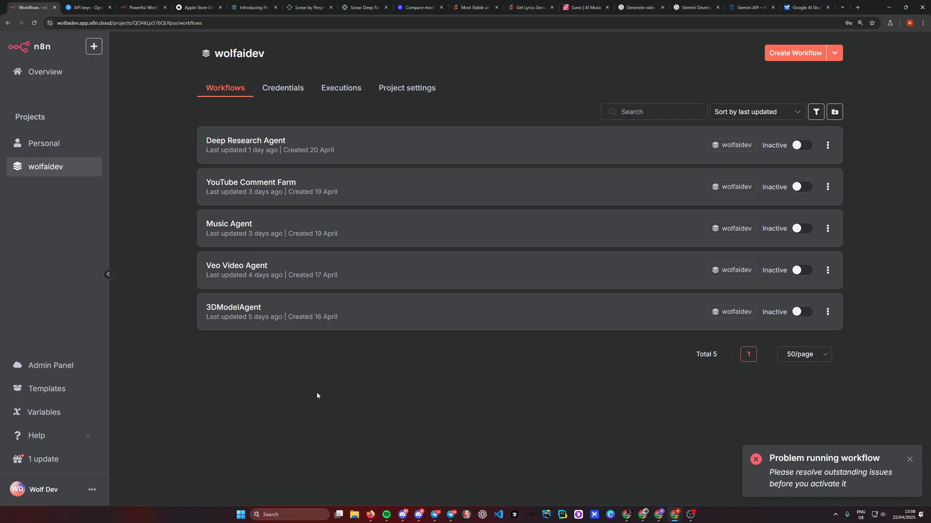
pyautogui.click(834, 53)
pyautogui.click(800, 80)
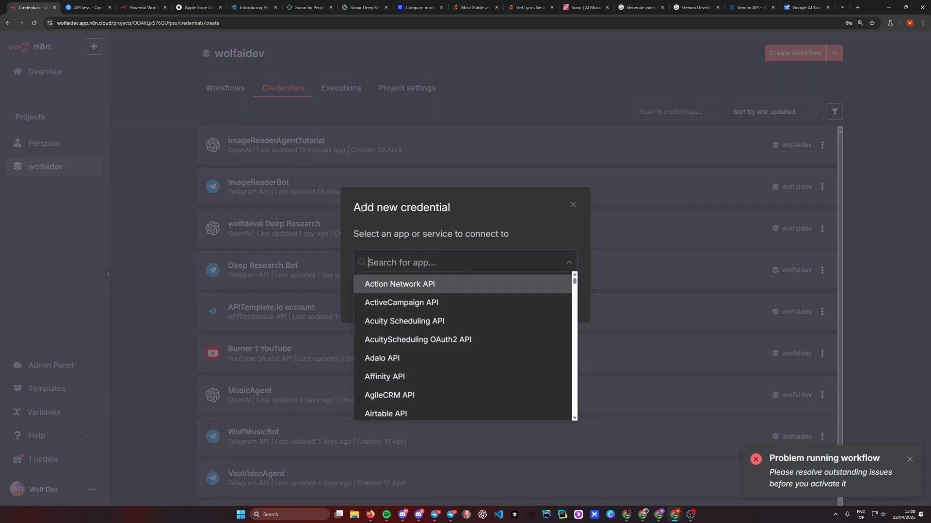
pyautogui.write('tleg')
pyautogui.press('BackSpace')
pyautogui.press('BackSpace')
pyautogui.press('BackSpace')
pyautogui.write('eleg')
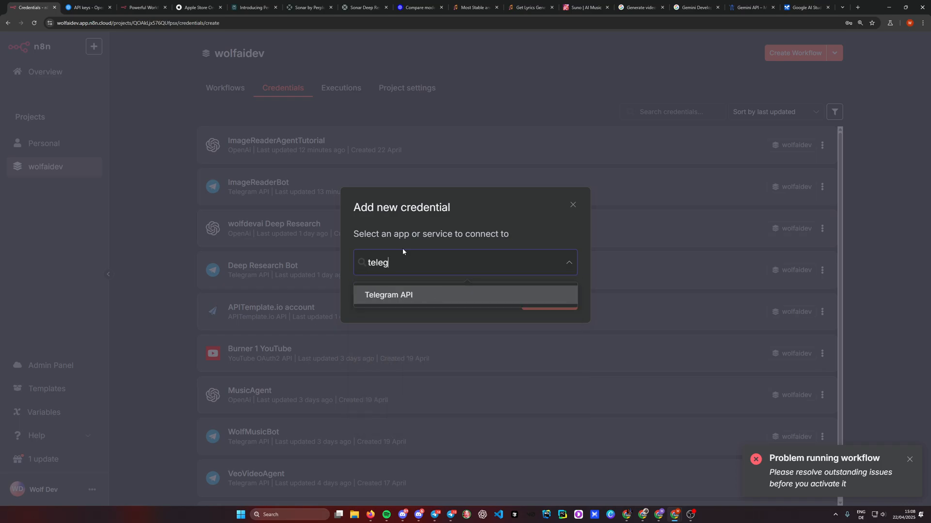
pyautogui.click(417, 297)
pyautogui.press('Return')
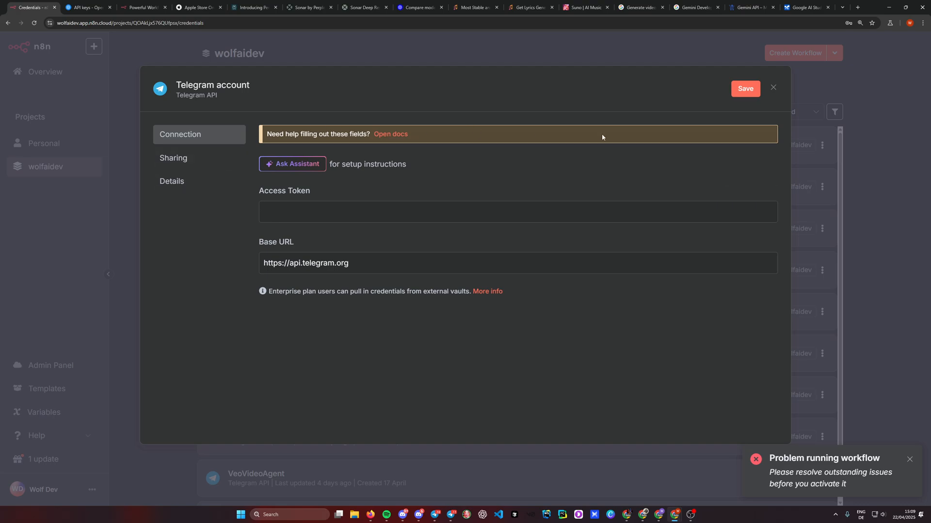
pyautogui.click(818, 76)
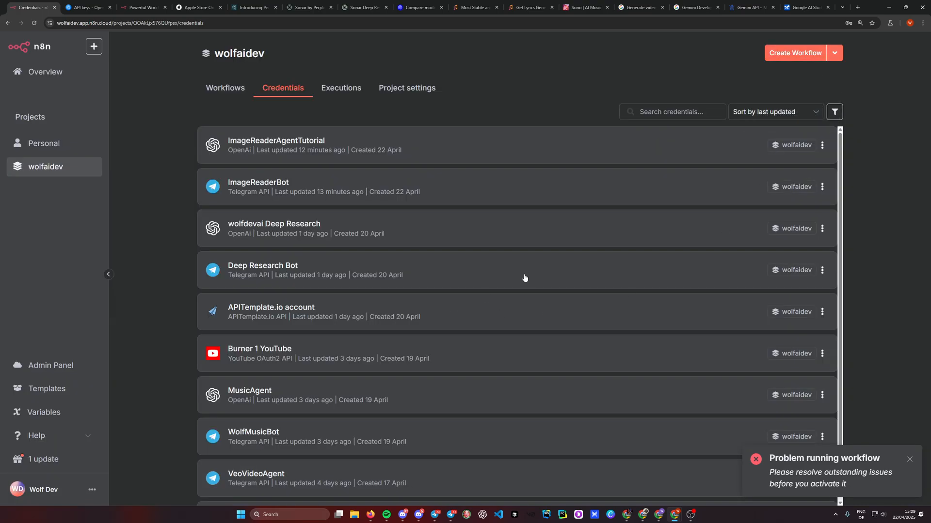
# - Start a new OpenAi credential in the wolfaidev project
pyautogui.click(840, 58)
pyautogui.click(803, 78)
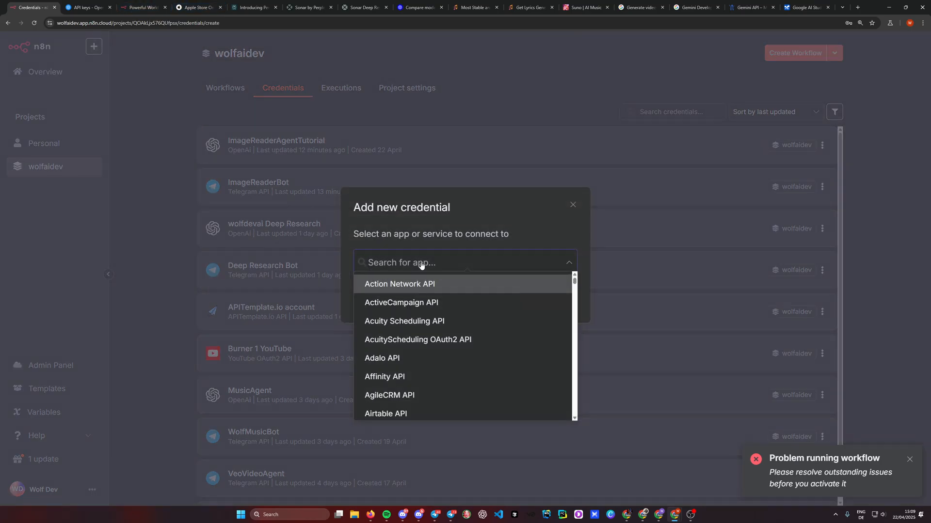
pyautogui.write('openai')
pyautogui.click(400, 293)
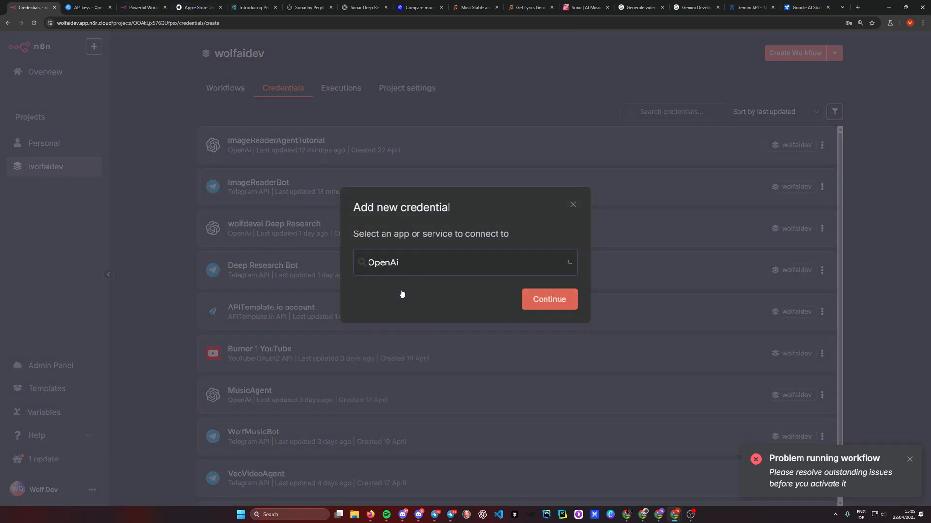
pyautogui.click(548, 297)
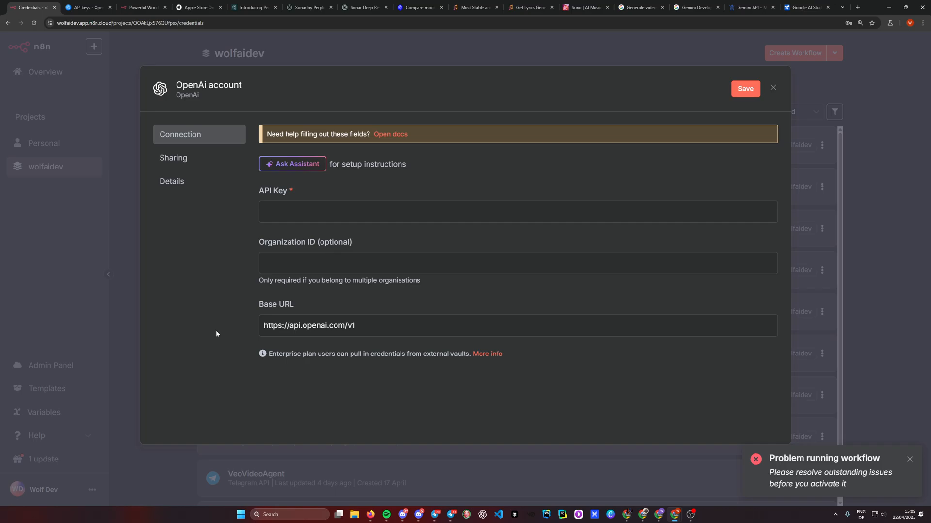
# - Create a secret key named TextExtractor on the OpenAI platform's API keys page and copy it
pyautogui.click(86, 7)
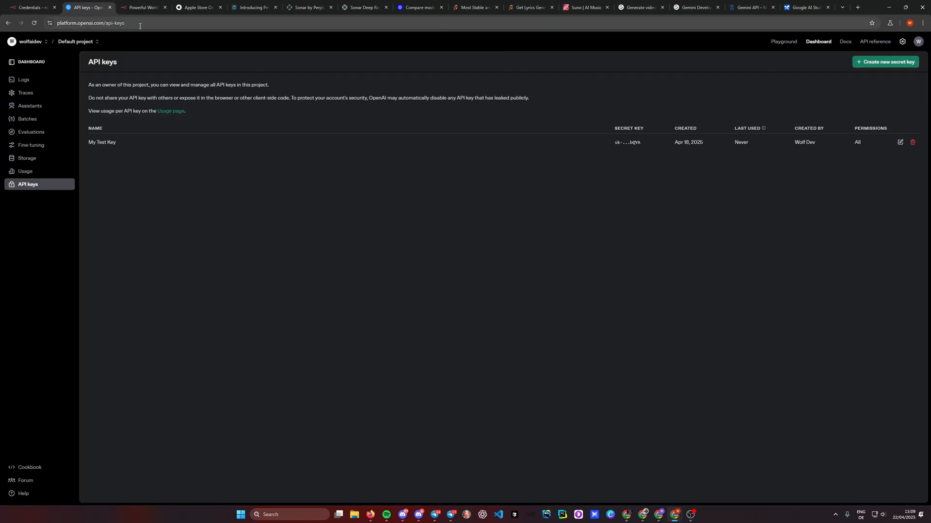
pyautogui.click(294, 307)
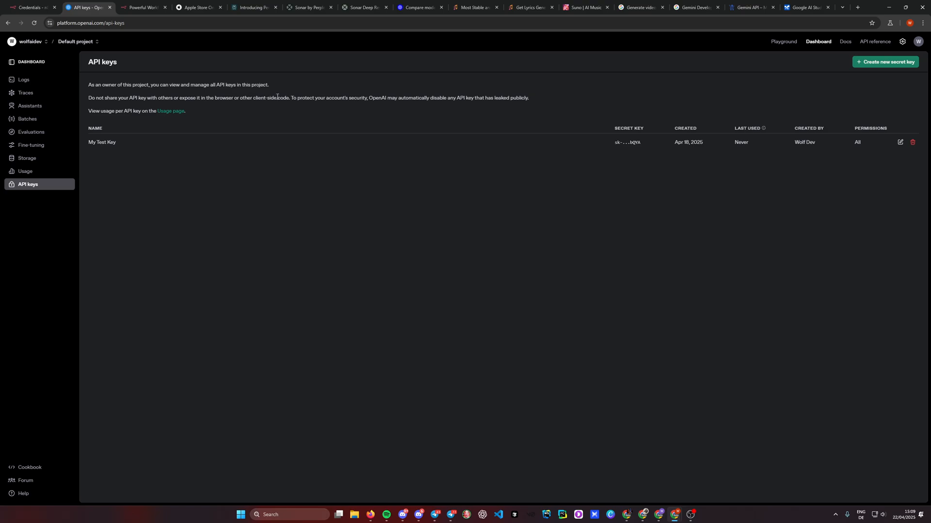
pyautogui.click(871, 62)
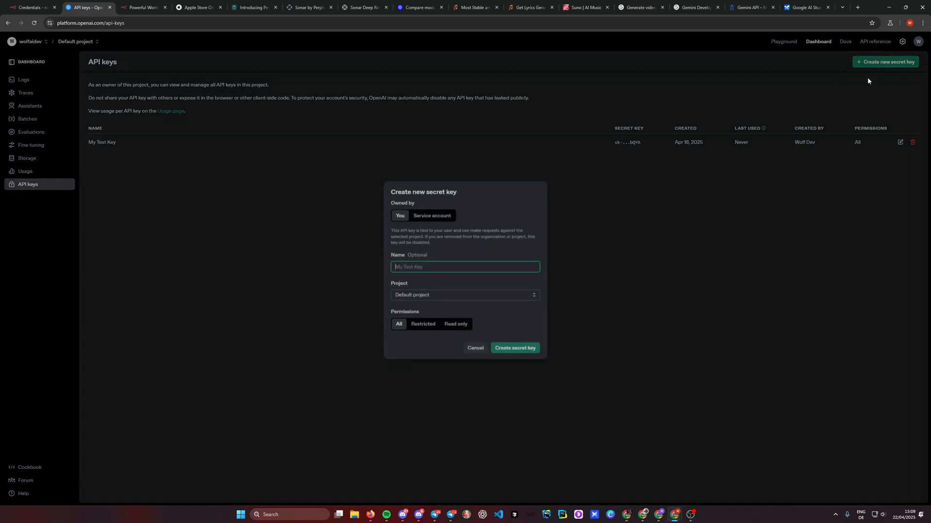
pyautogui.write('TextExtracto')
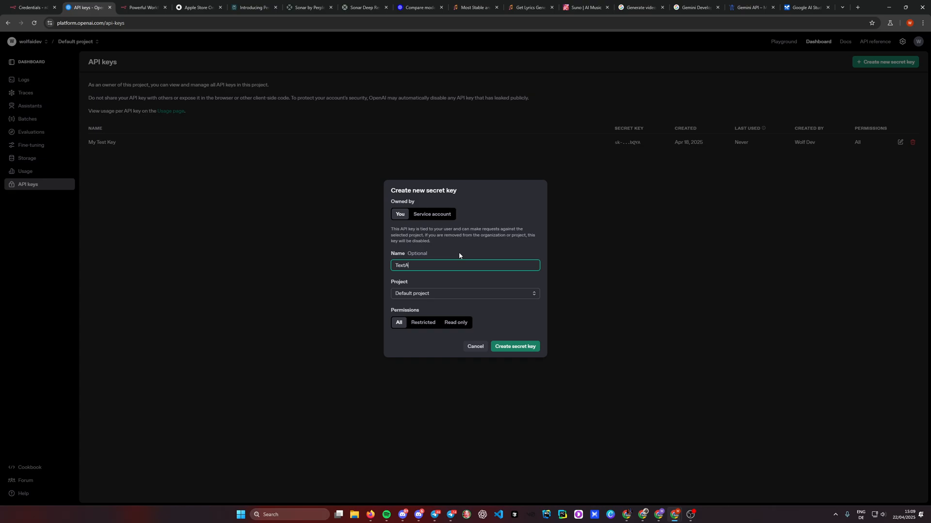
pyautogui.write('r')
pyautogui.click(515, 346)
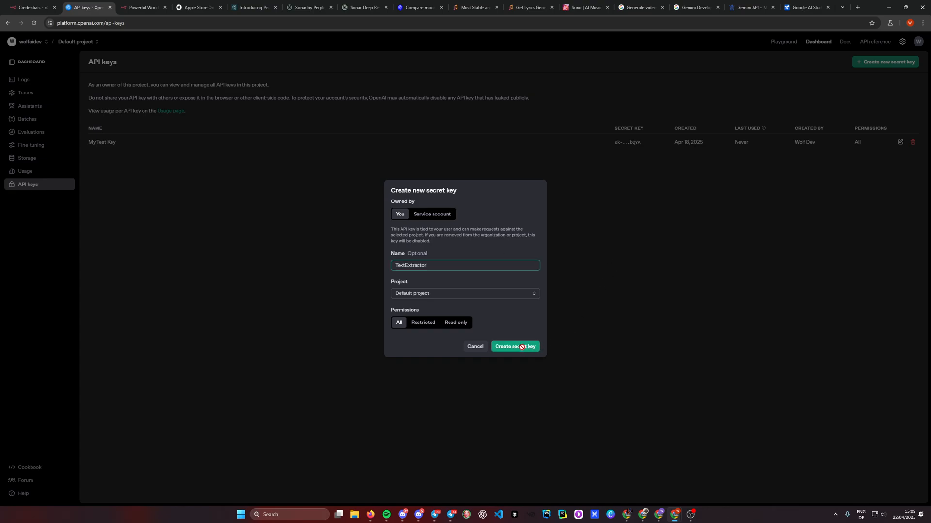
pyautogui.click(521, 276)
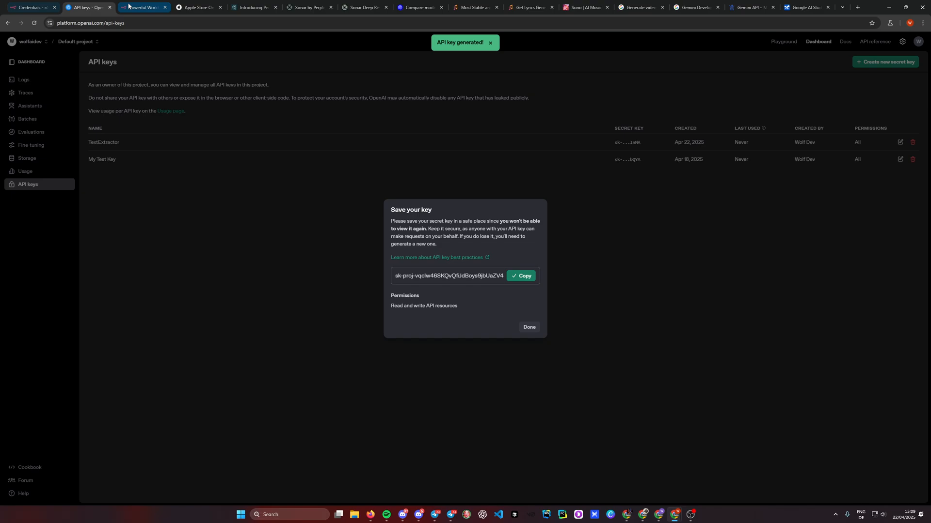
# - Paste the API key into the OpenAi credential's API Key field and discard the credential without saving
pyautogui.click(32, 7)
pyautogui.click(290, 204)
pyautogui.hotkey('ctrl', 'v')
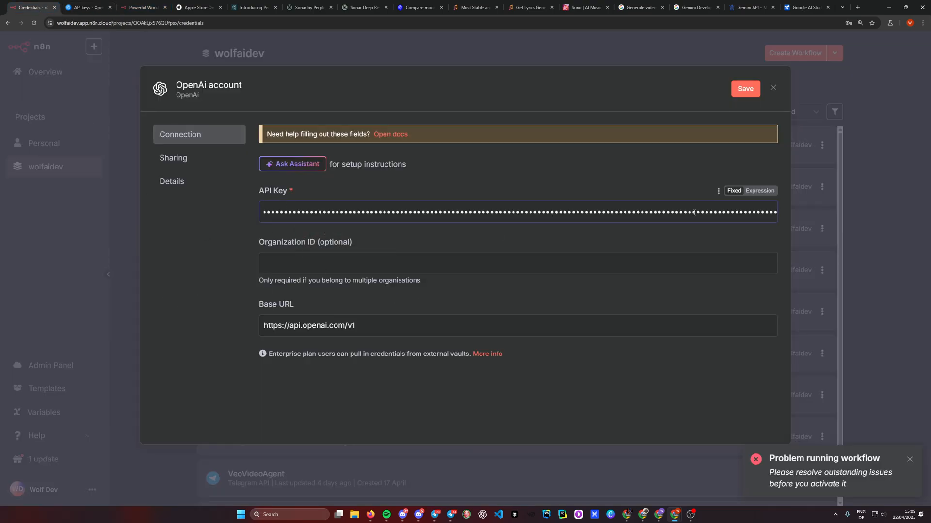
pyautogui.click(811, 81)
pyautogui.click(498, 297)
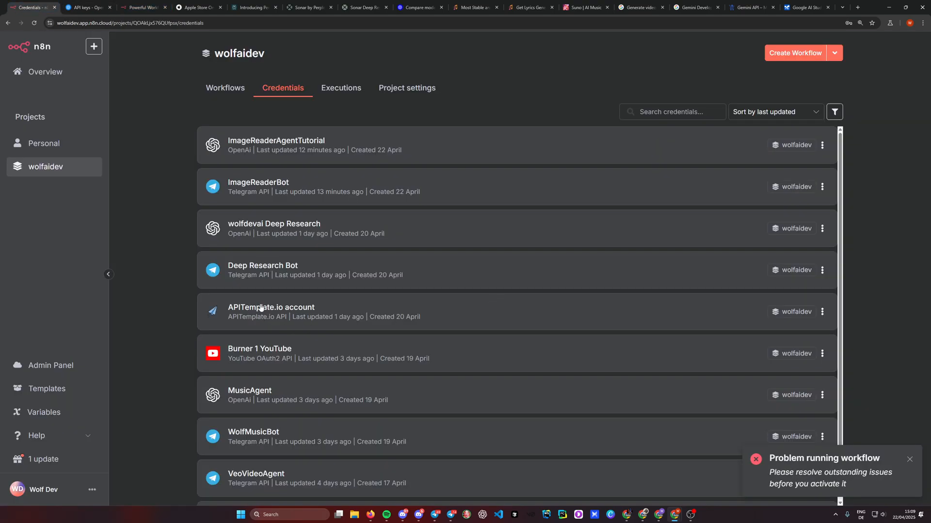
# - Create a new workflow in the project and add a Telegram On message trigger as its first step
pyautogui.click(227, 89)
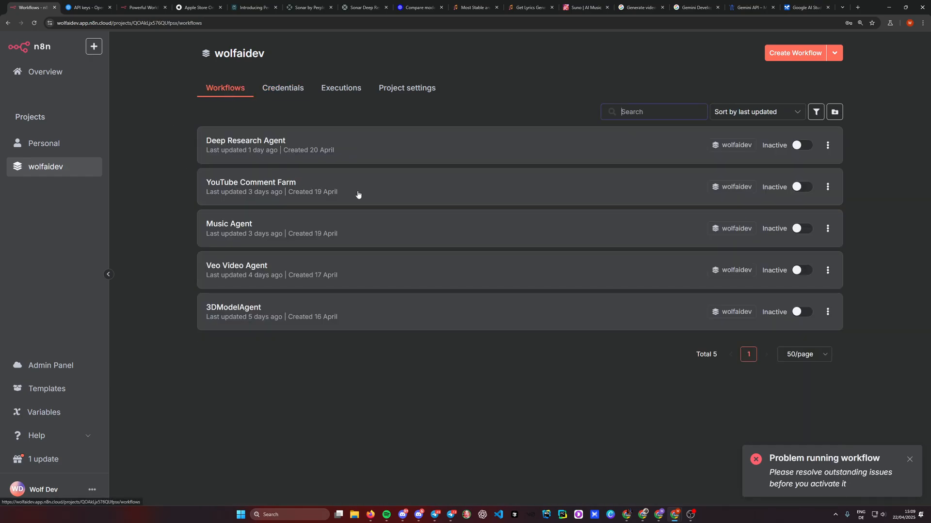
pyautogui.click(795, 54)
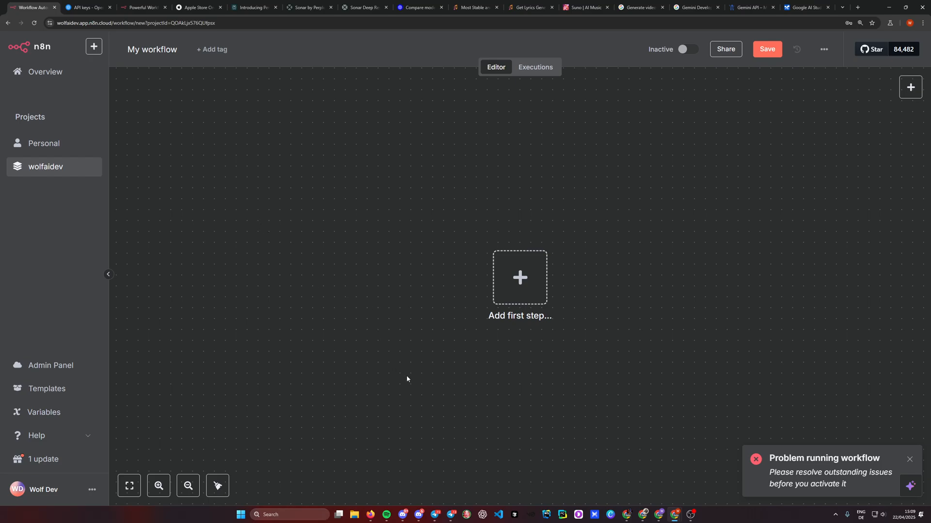
pyautogui.click(517, 281)
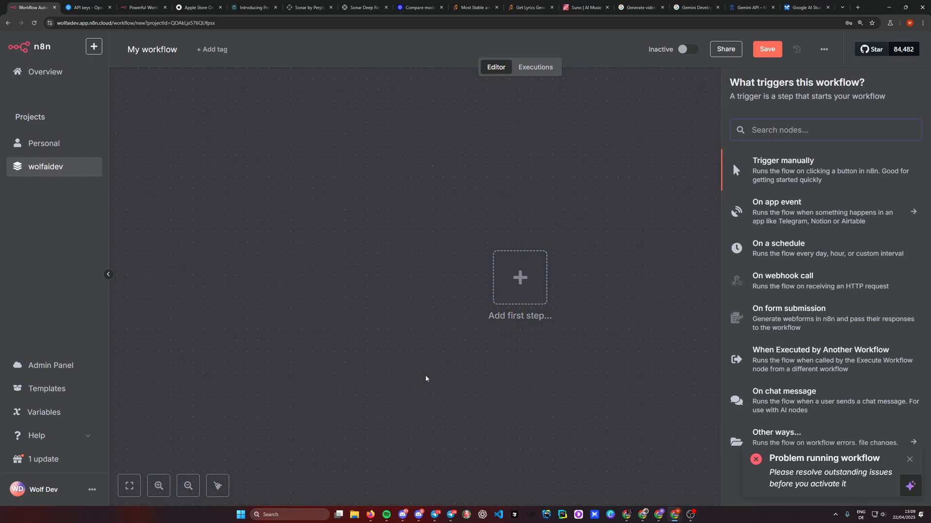
pyautogui.write('tele')
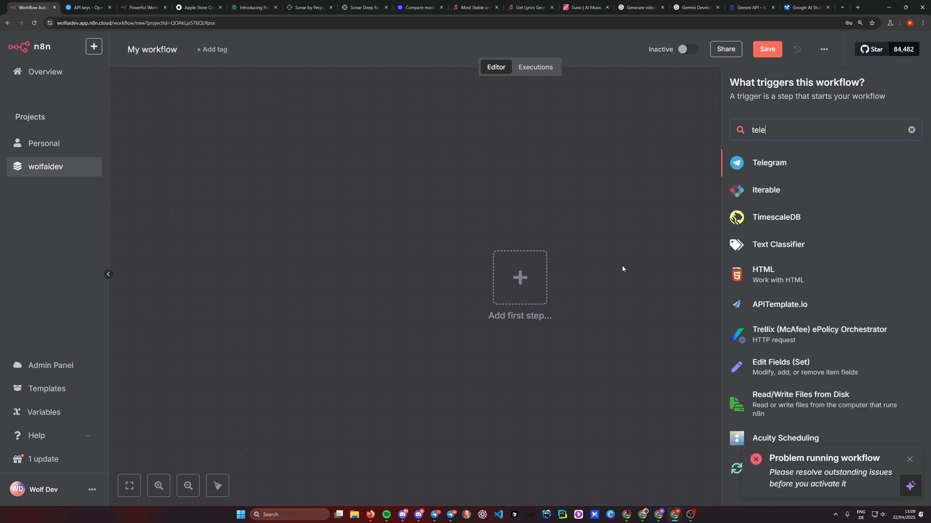
pyautogui.click(777, 167)
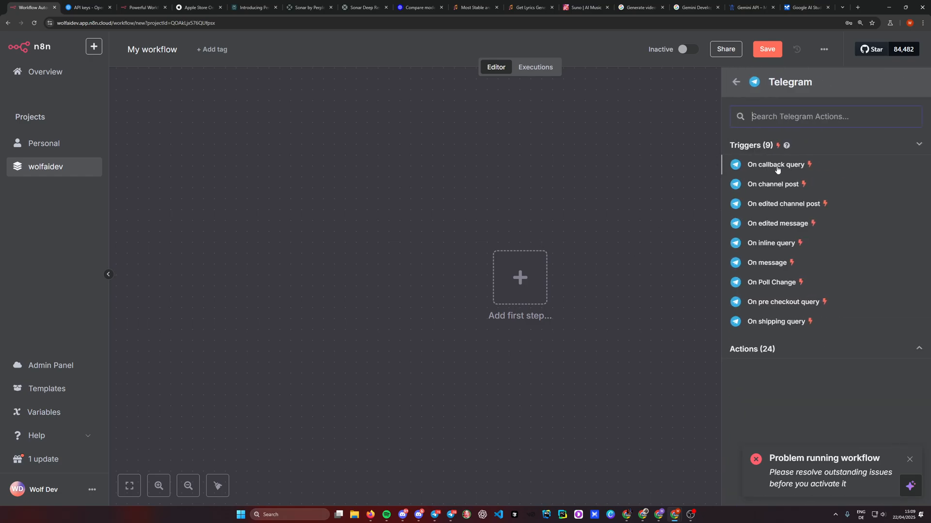
pyautogui.click(771, 262)
# - Configure the Telegram Trigger with the ImageReaderBot credential and Download Images/Files enabled, and save the workflow
pyautogui.click(307, 141)
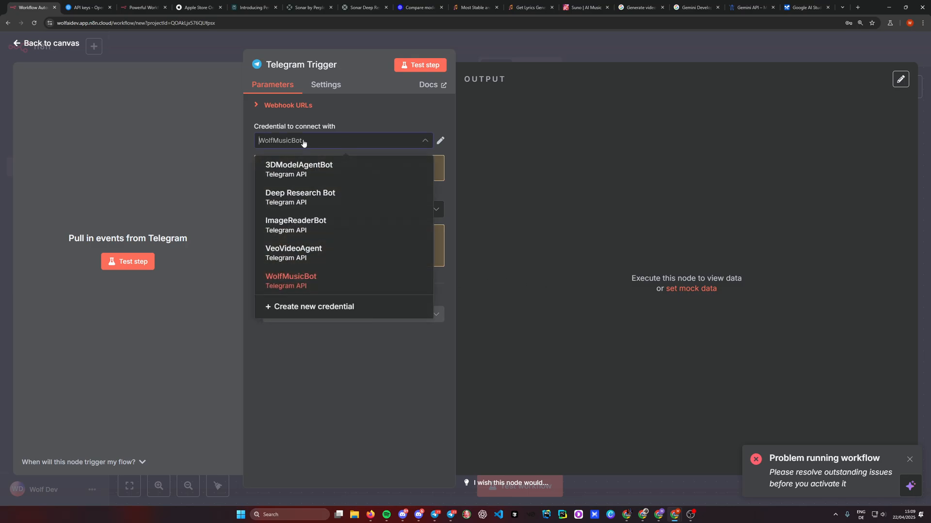
pyautogui.click(305, 232)
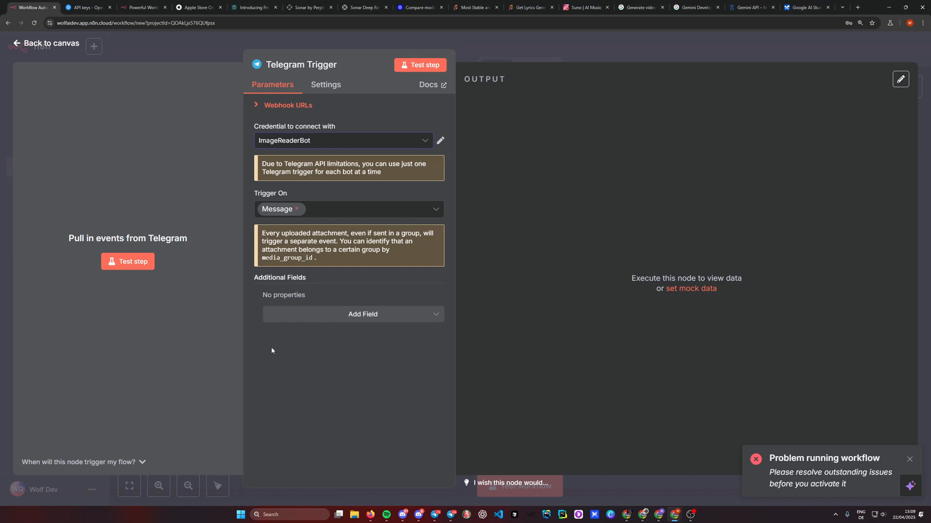
pyautogui.click(320, 321)
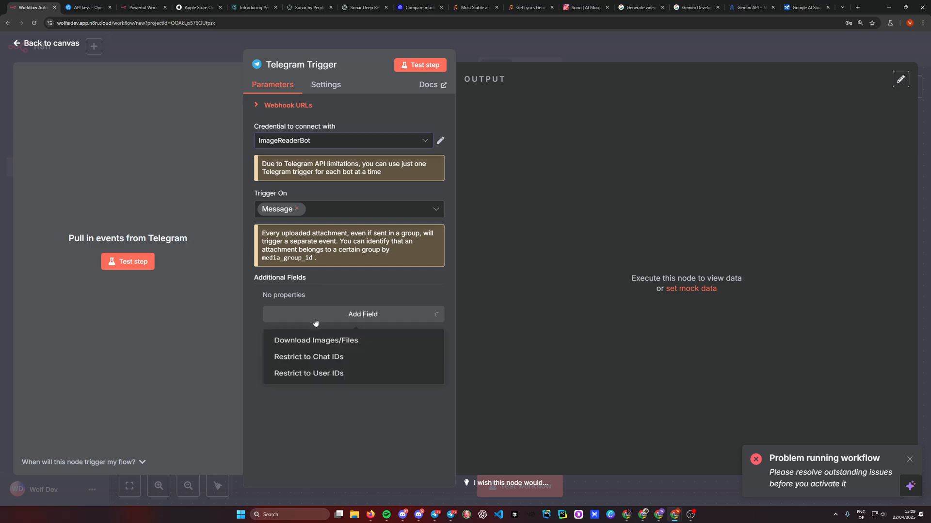
pyautogui.click(315, 343)
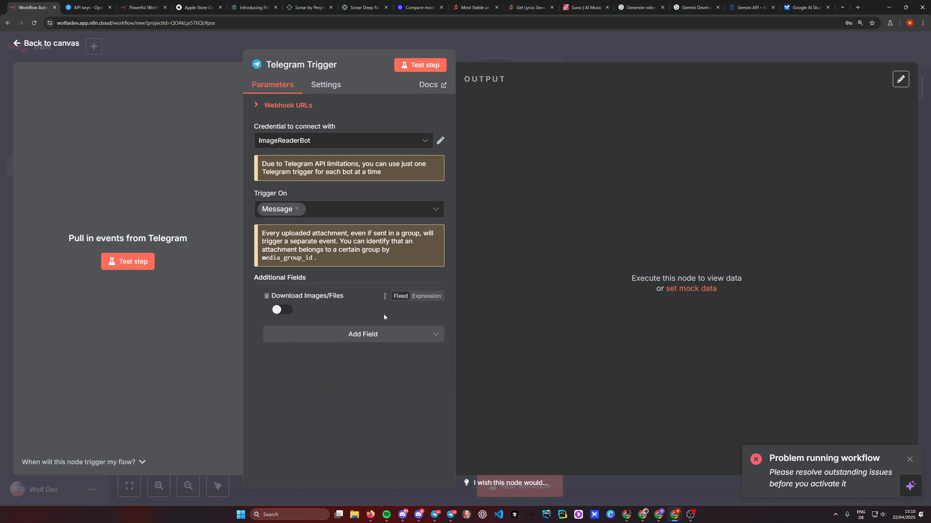
pyautogui.click(280, 310)
pyautogui.click(523, 54)
pyautogui.hotkey('ctrl', 's')
# - Add an If node after the Telegram Trigger, leaving its condition empty
pyautogui.moveTo(320, 301); pyautogui.dragTo(162, 290)
pyautogui.moveTo(424, 339); pyautogui.dragTo(343, 326)
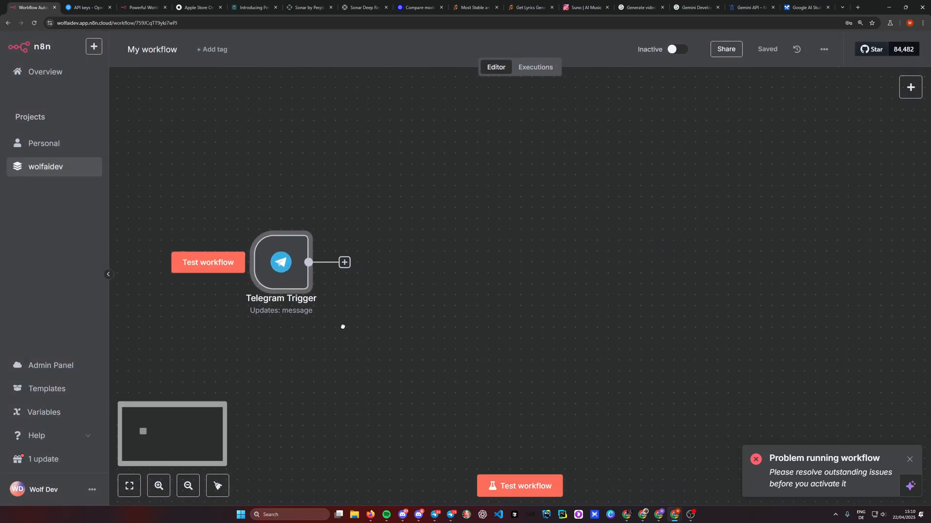
pyautogui.click(344, 262)
pyautogui.write('if')
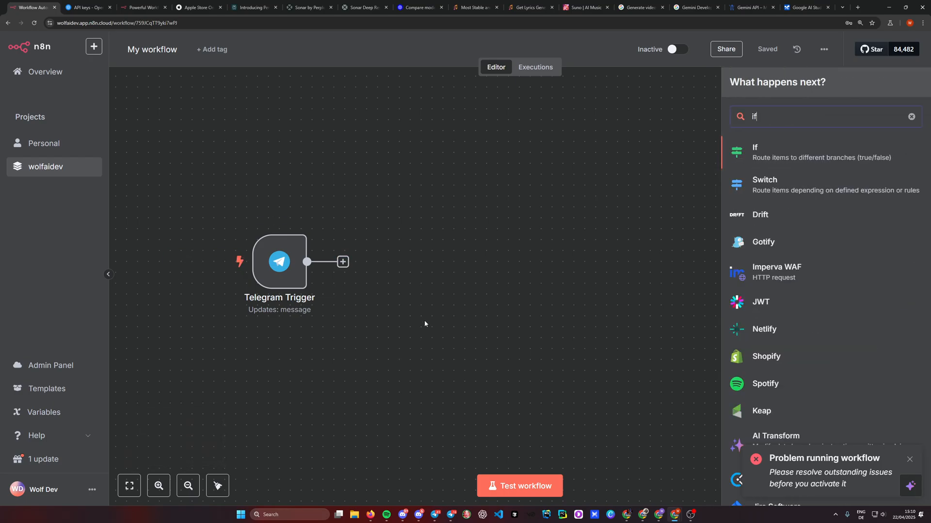
pyautogui.press('Return')
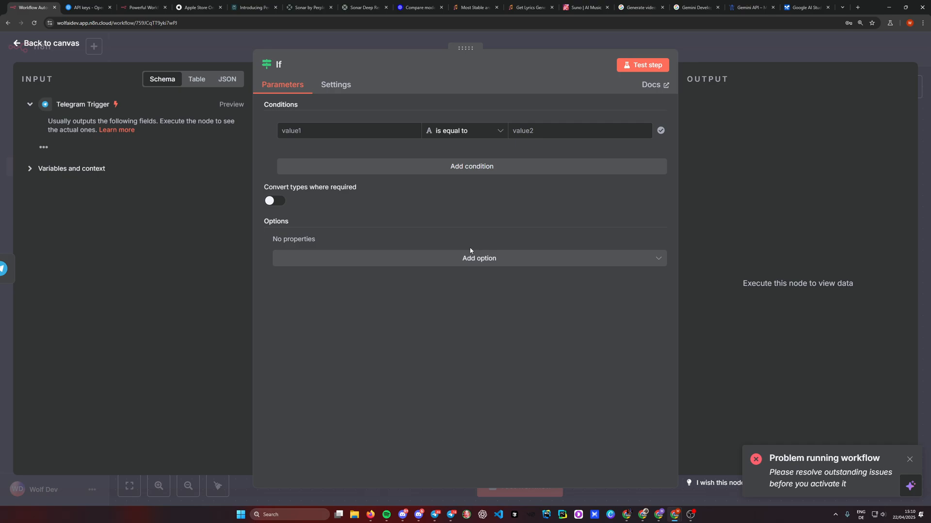
pyautogui.press('Escape')
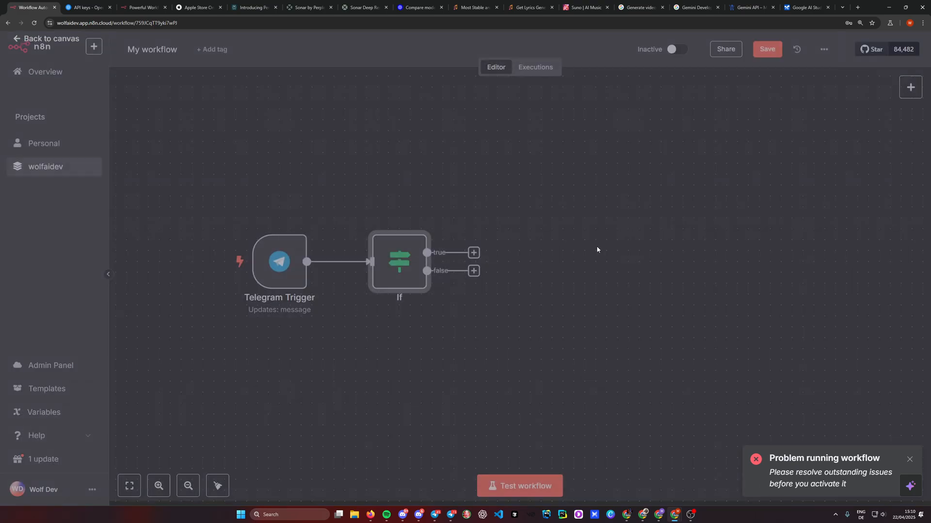
# - Test the workflow by sending "Hey" to the WolfImageReader bot in Telegram, and open the Telegram Trigger's output
pyautogui.click(520, 486)
pyautogui.click(451, 514)
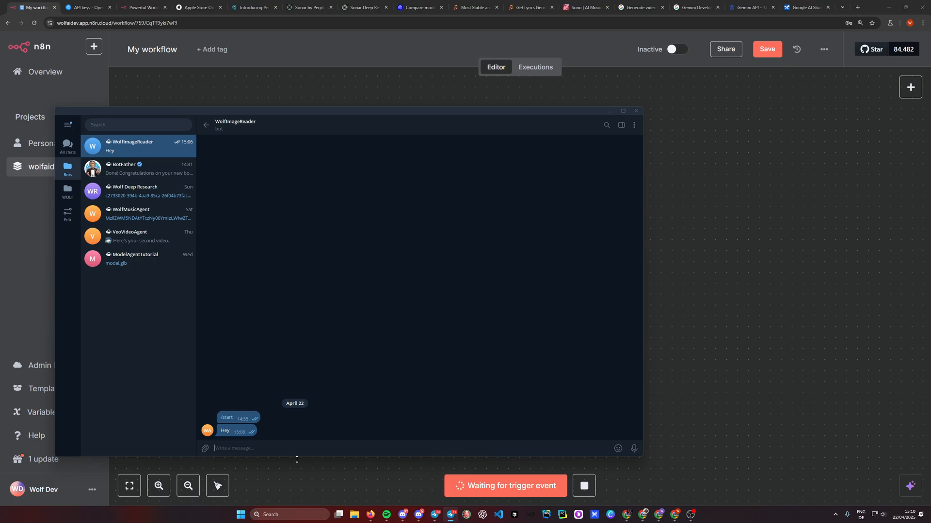
pyautogui.write('Hey')
pyautogui.press('Return')
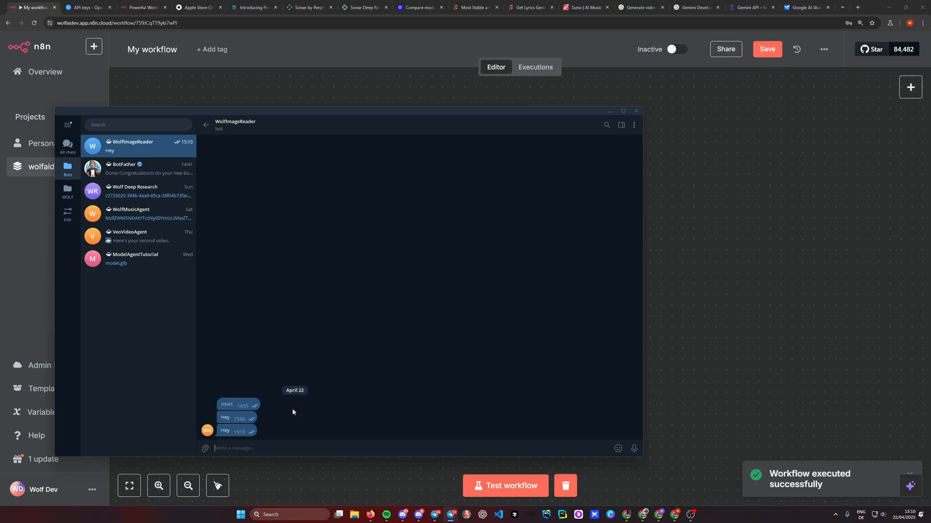
pyautogui.hotkey('alt', 'Tab')
pyautogui.doubleClick(289, 263)
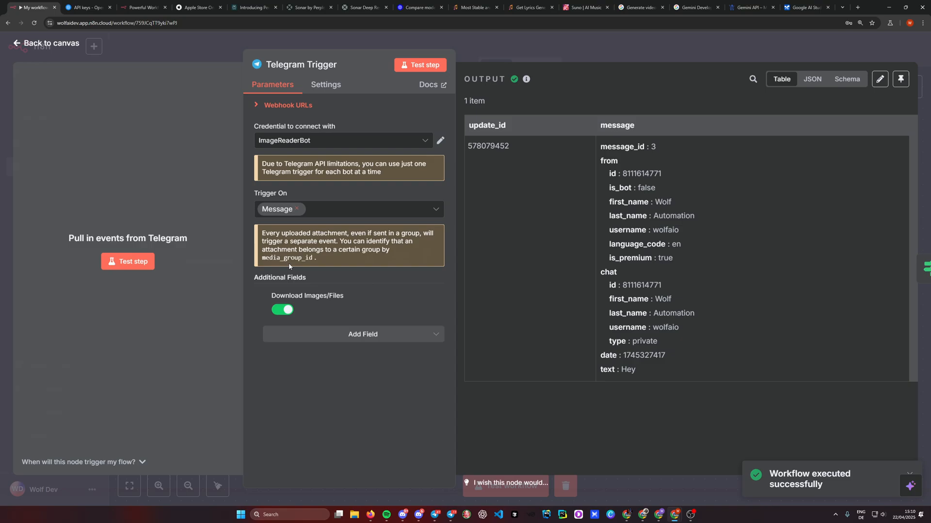
# - Set the If node's condition to {{ $json.message.from.id }} is equal to the admin's Telegram user ID, with type conversion enabled
pyautogui.click(525, 53)
pyautogui.doubleClick(398, 265)
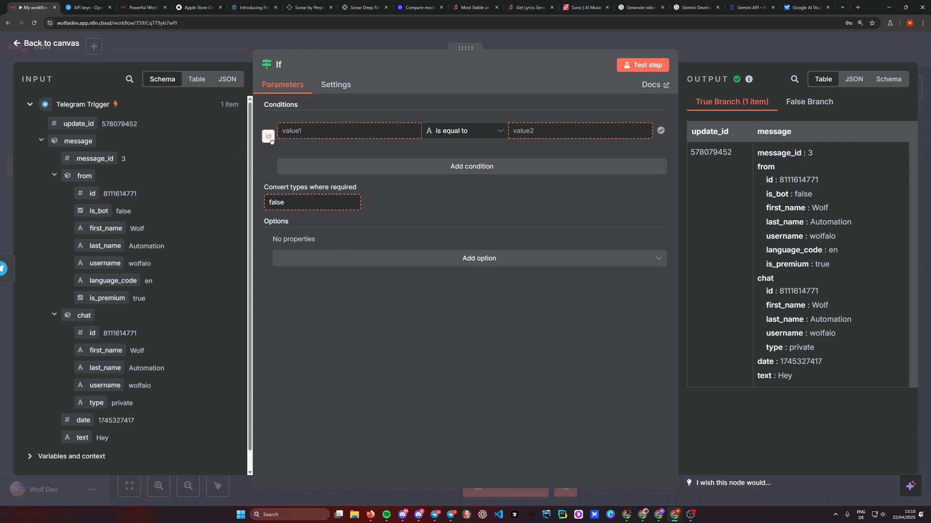
pyautogui.click(298, 135)
pyautogui.write('{{ $json.message.from.id }}')
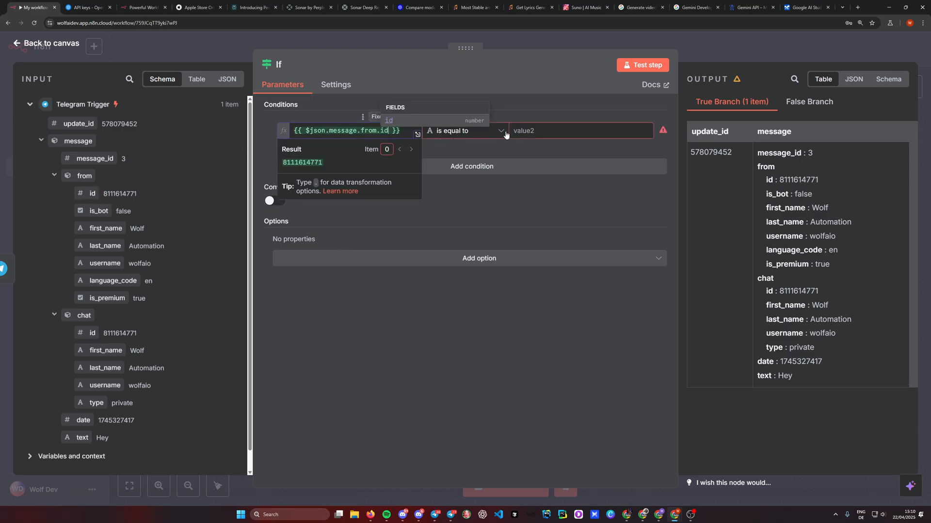
pyautogui.click(544, 131)
pyautogui.hotkey('ctrl', 'v')
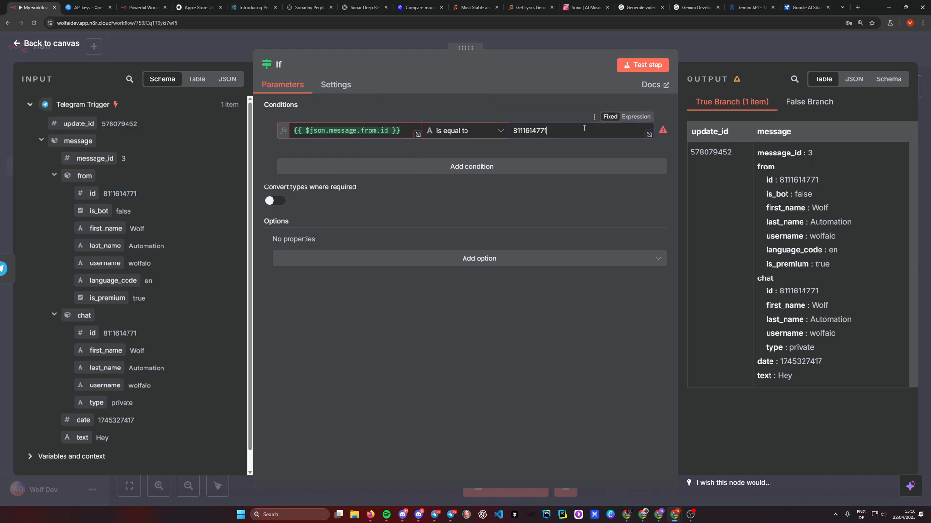
pyautogui.click(280, 205)
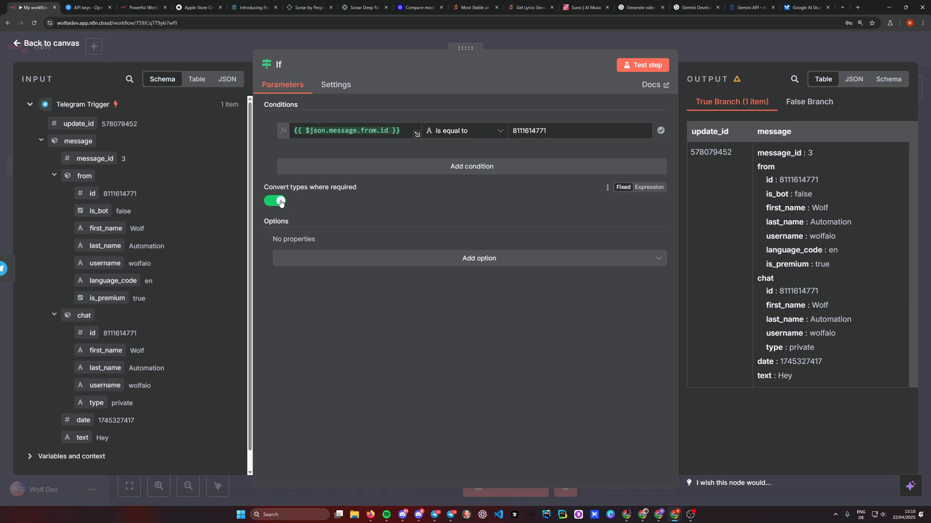
# - Rename the If node to isAdmin and save the workflow
pyautogui.click(279, 64)
pyautogui.write('isA')
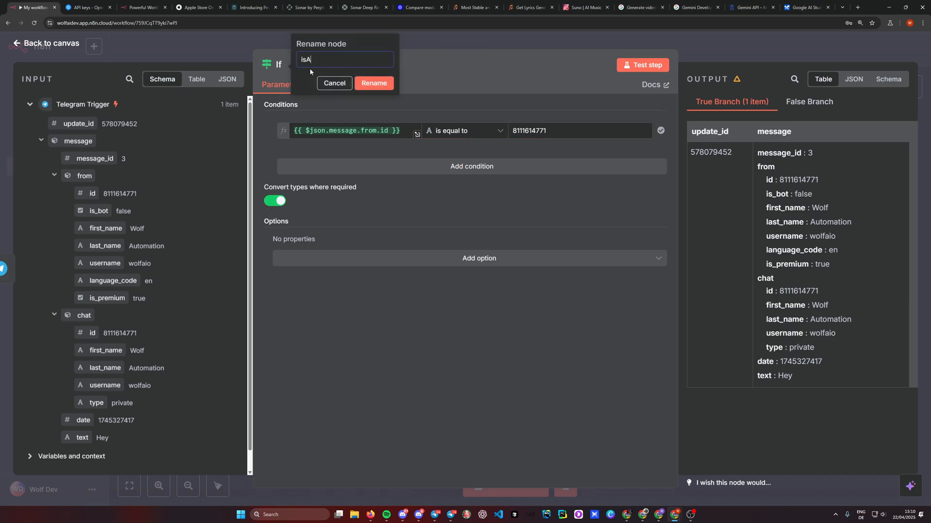
pyautogui.write('dmin')
pyautogui.press('Return')
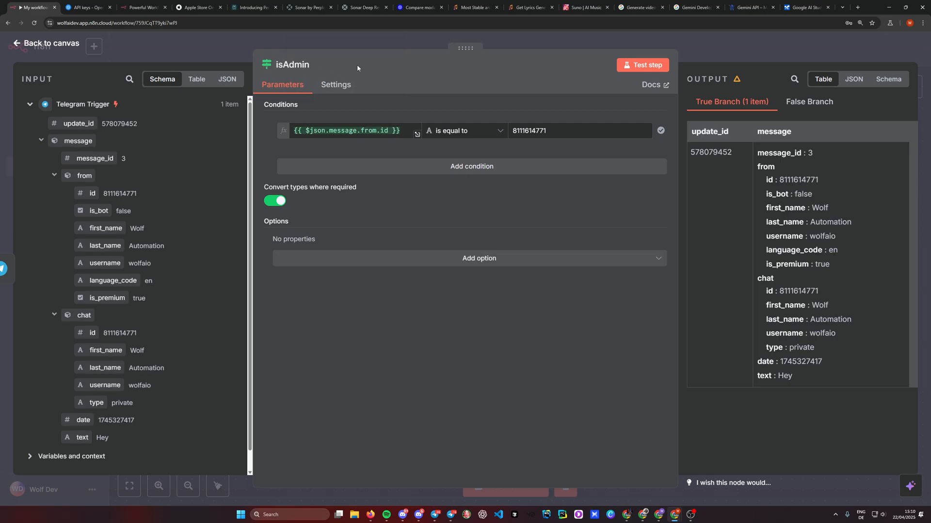
pyautogui.click(706, 59)
pyautogui.hotkey('ctrl', 's')
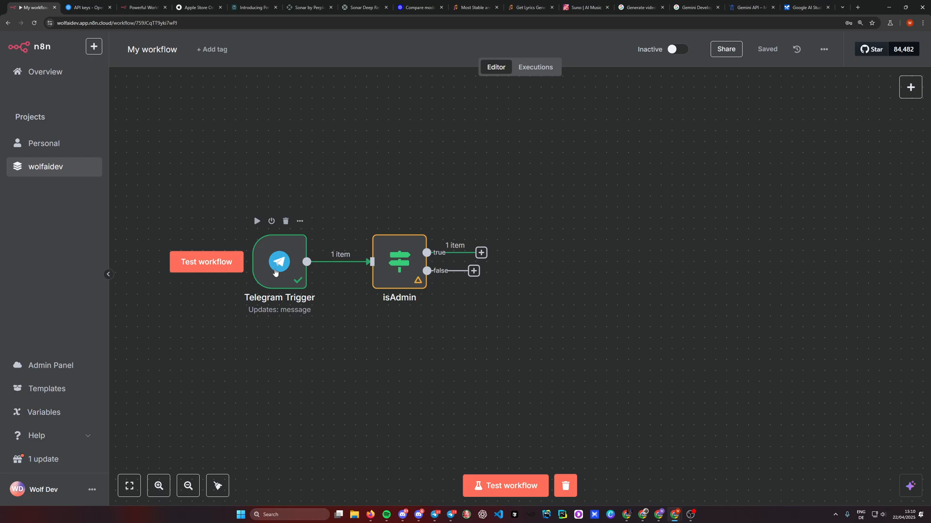
pyautogui.doubleClick(399, 259)
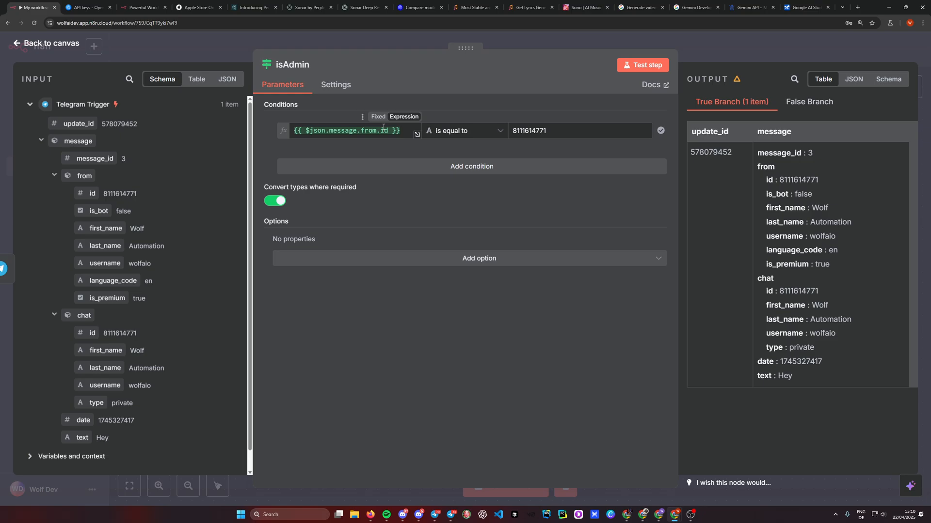
pyautogui.moveTo(547, 132); pyautogui.dragTo(509, 135)
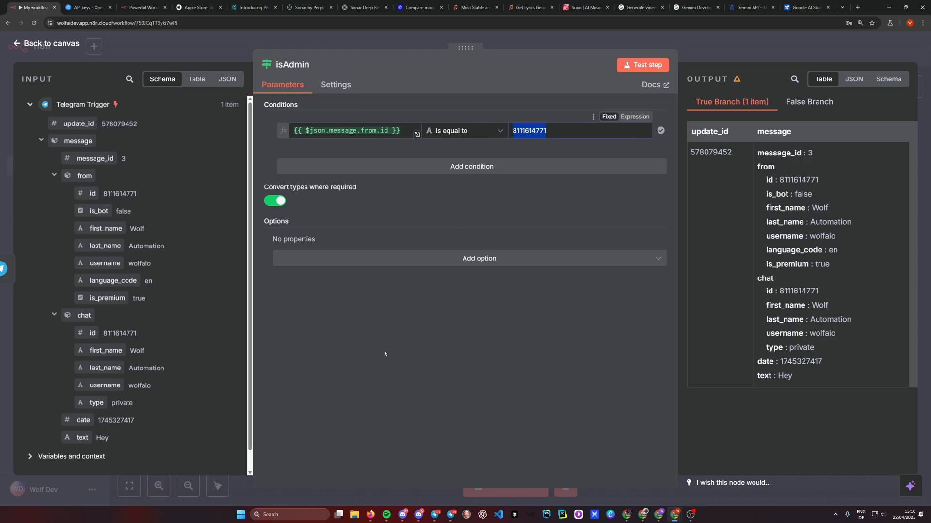
pyautogui.click(361, 366)
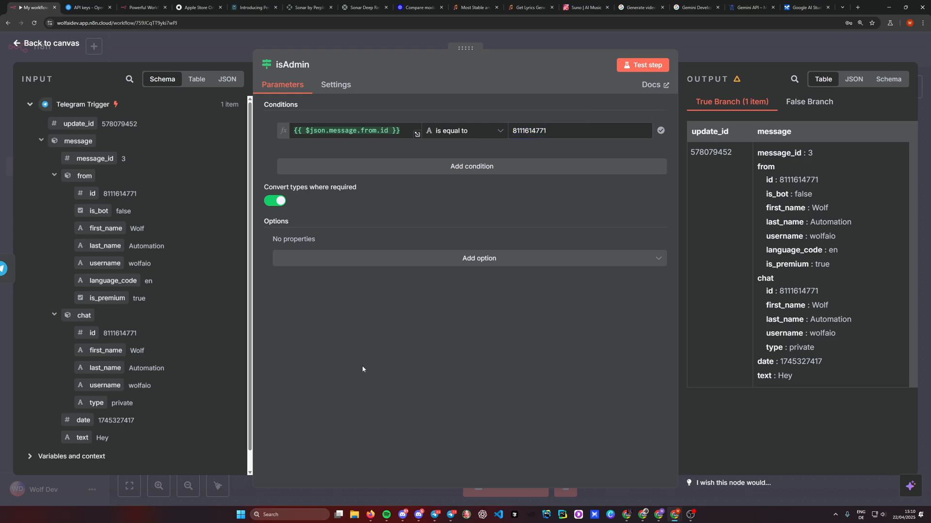
pyautogui.click(722, 40)
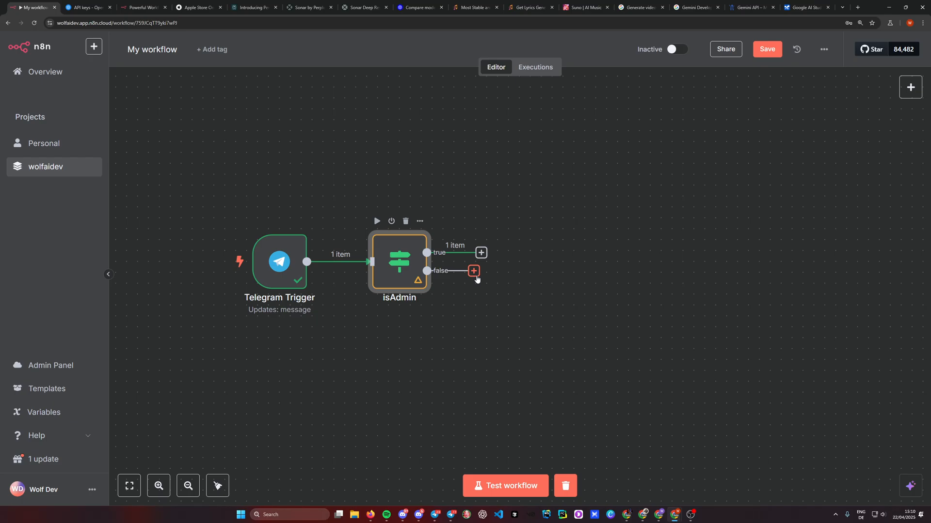
# - Add a Telegram "Send a text message" node to the false branch of isAdmin
pyautogui.click(475, 278)
pyautogui.write('tele')
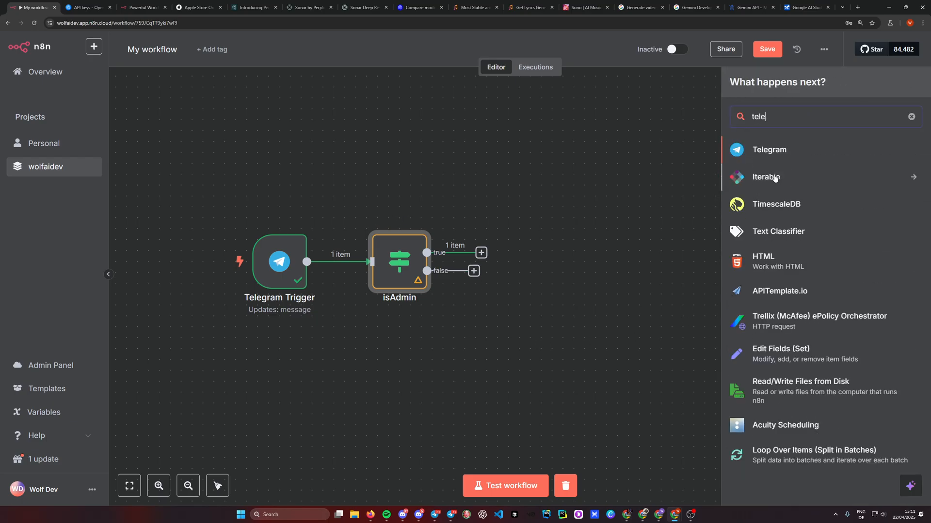
pyautogui.click(818, 152)
pyautogui.scroll(-3, 836, 261)
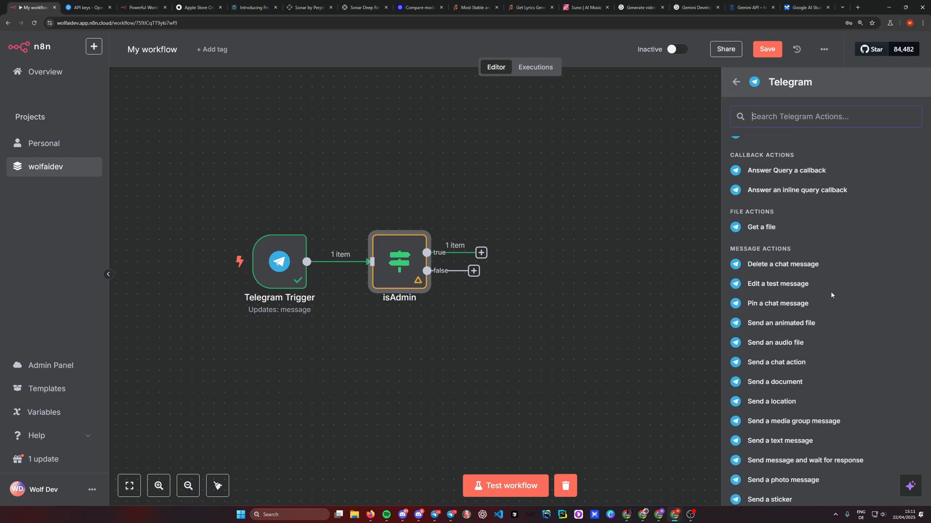
pyautogui.scroll(-3, 832, 295)
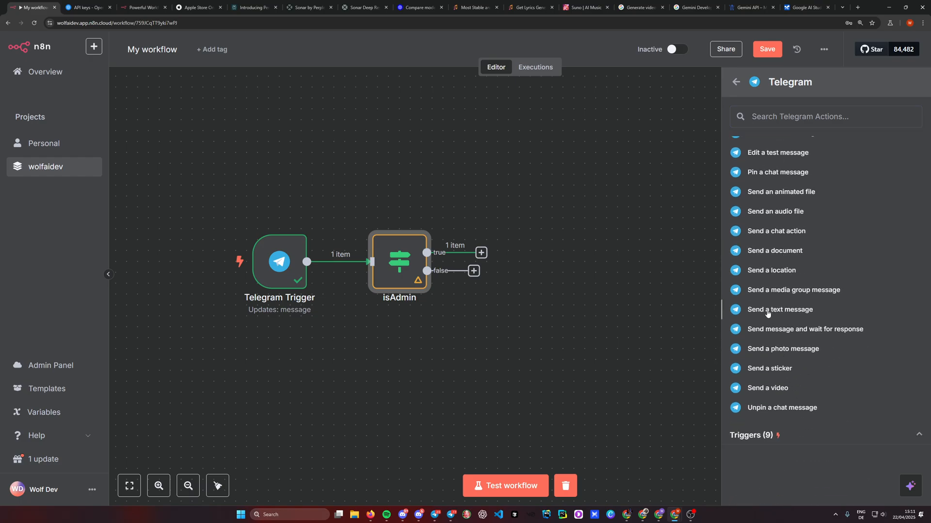
pyautogui.click(768, 310)
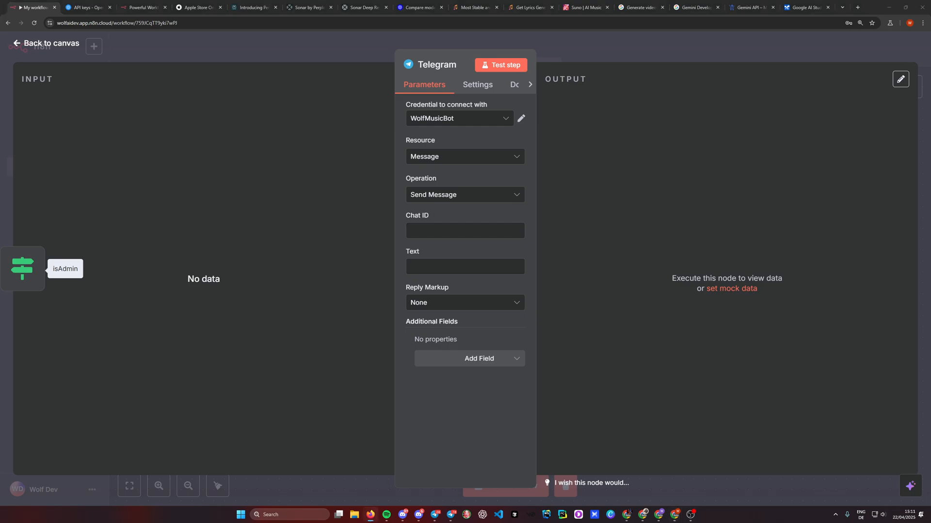
# - Set the Telegram message text to "Sorry, you are not authorized to use this bot." and turn off Append n8n Attribution
pyautogui.click(456, 268)
pyautogui.write('So')
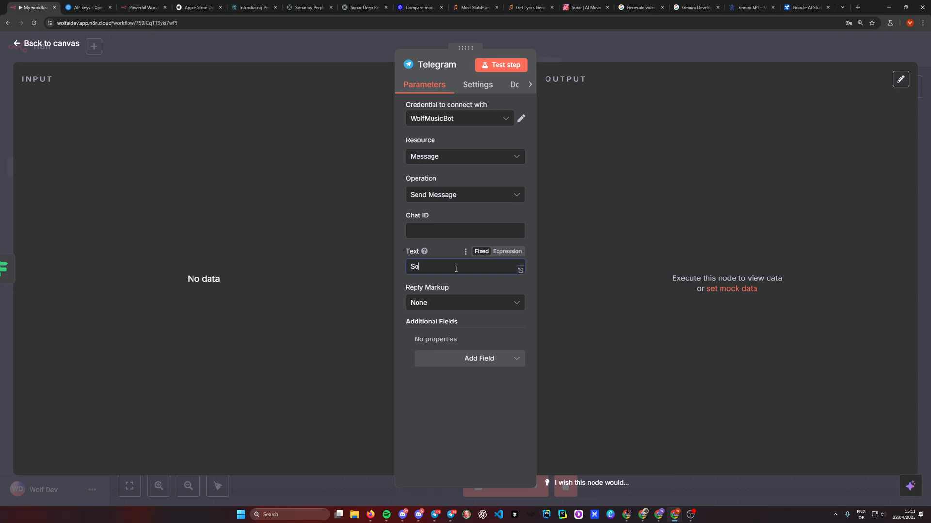
pyautogui.write('rry, you are not authr')
pyautogui.press('BackSpace')
pyautogui.write('orized to use this bot.')
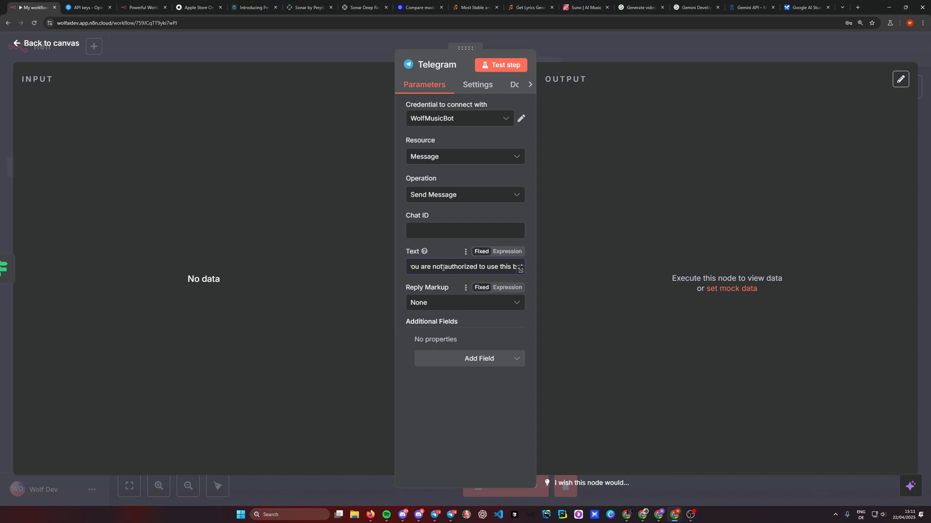
pyautogui.hotkey('ctrl', 'a')
pyautogui.click(450, 359)
pyautogui.click(463, 385)
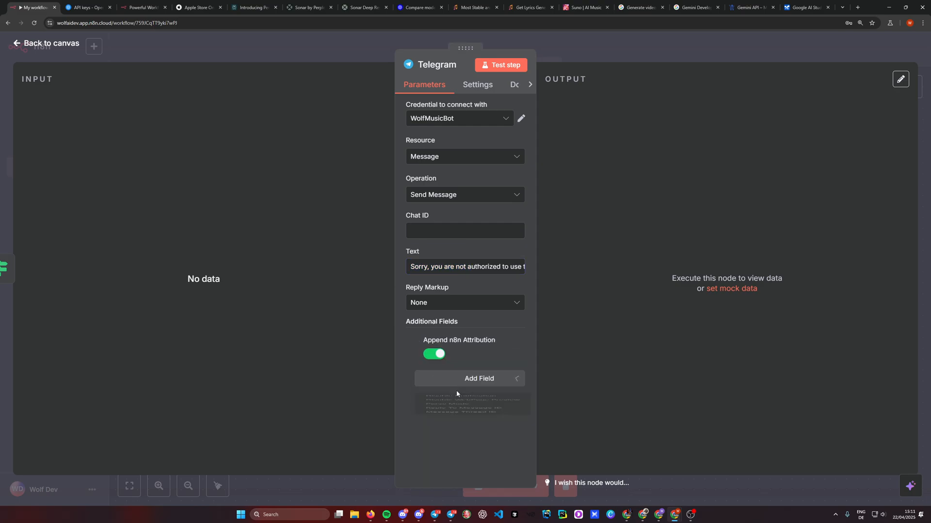
pyautogui.click(433, 354)
# - Set the Chat ID to the expression {{ $('Telegram Trigger').item.json.message.chat.id }} and choose the ImageReaderBot credential
pyautogui.click(460, 230)
pyautogui.write("{{ $('Telegram Trigger').item.json.message.chat.id }}")
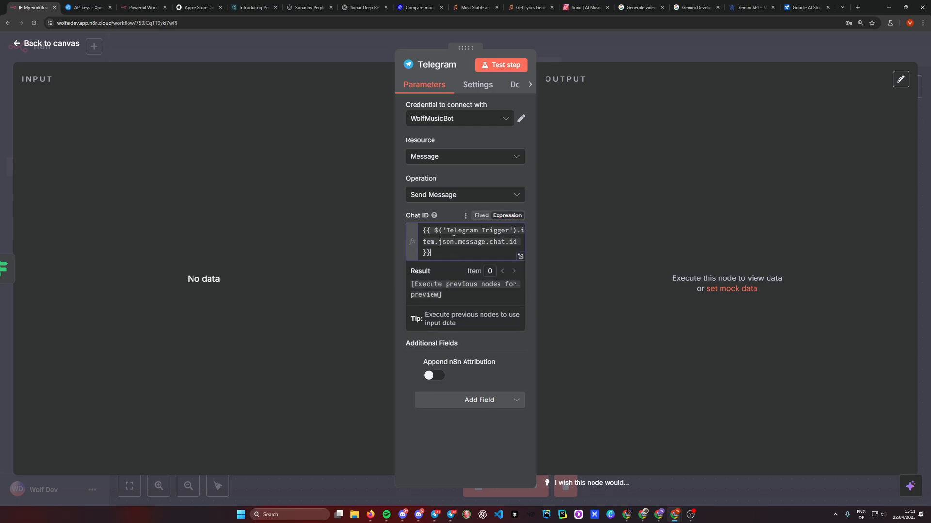
pyautogui.moveTo(438, 251); pyautogui.dragTo(407, 231)
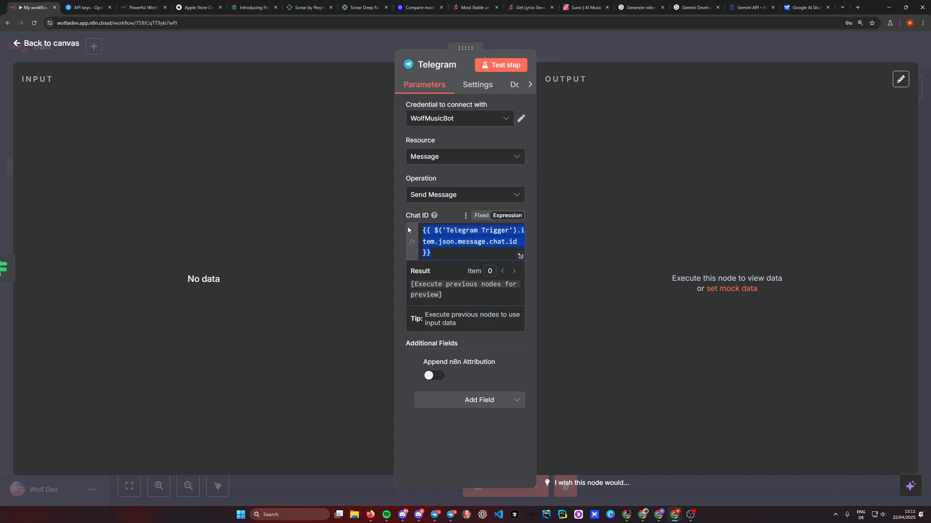
pyautogui.click(450, 122)
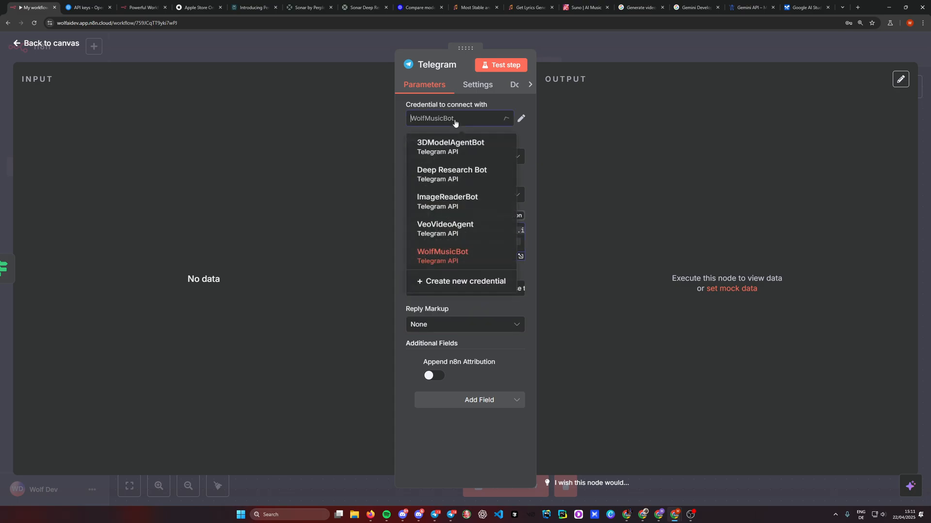
pyautogui.click(446, 208)
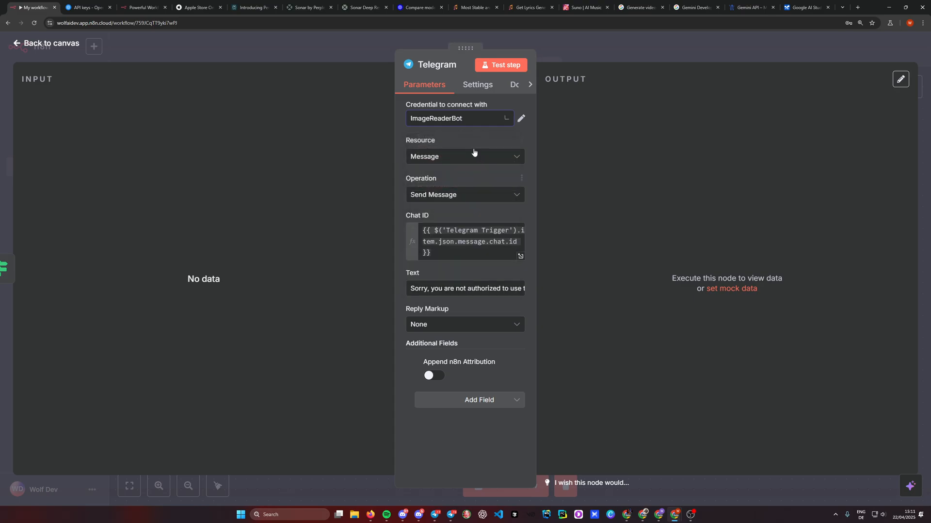
# - Rename the Telegram message node to NoAuth and move it slightly closer to isAdmin on the canvas
pyautogui.click(440, 68)
pyautogui.write('NoAuth')
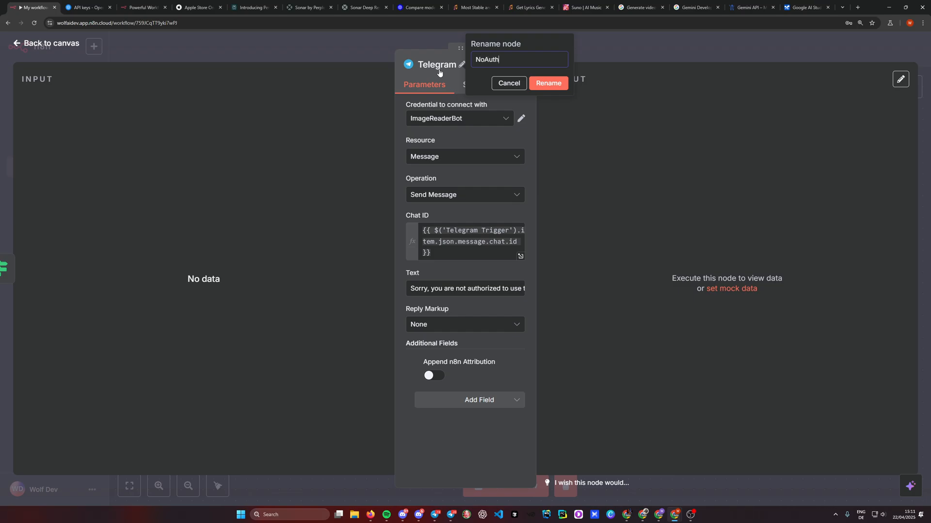
pyautogui.click(548, 83)
pyautogui.click(624, 35)
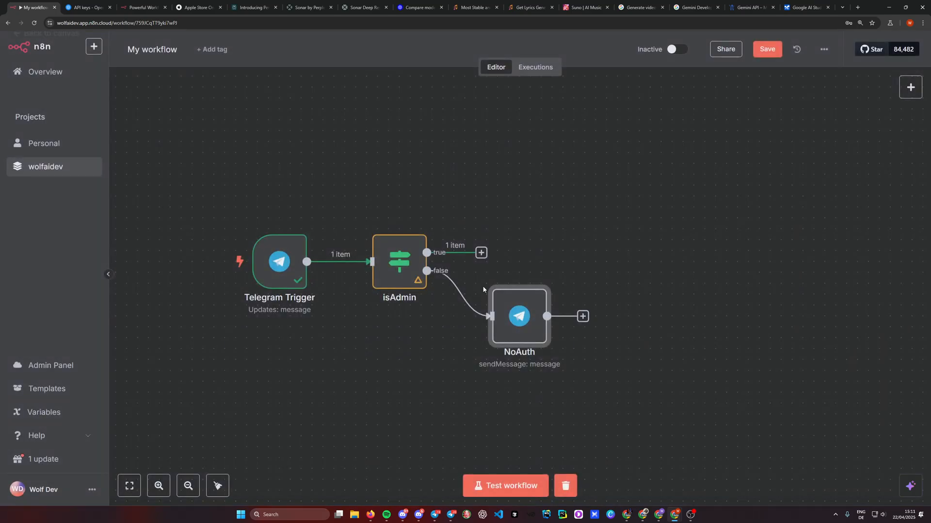
pyautogui.moveTo(433, 362); pyautogui.dragTo(403, 355)
pyautogui.moveTo(500, 320); pyautogui.dragTo(489, 320)
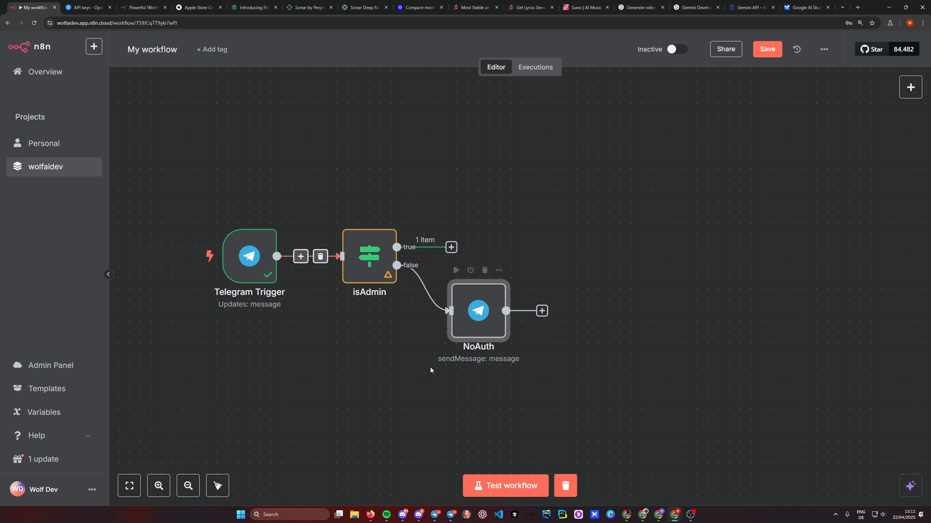
# - Add a Switch node to the true branch of isAdmin
pyautogui.click(322, 399)
pyautogui.moveTo(293, 395); pyautogui.dragTo(283, 390)
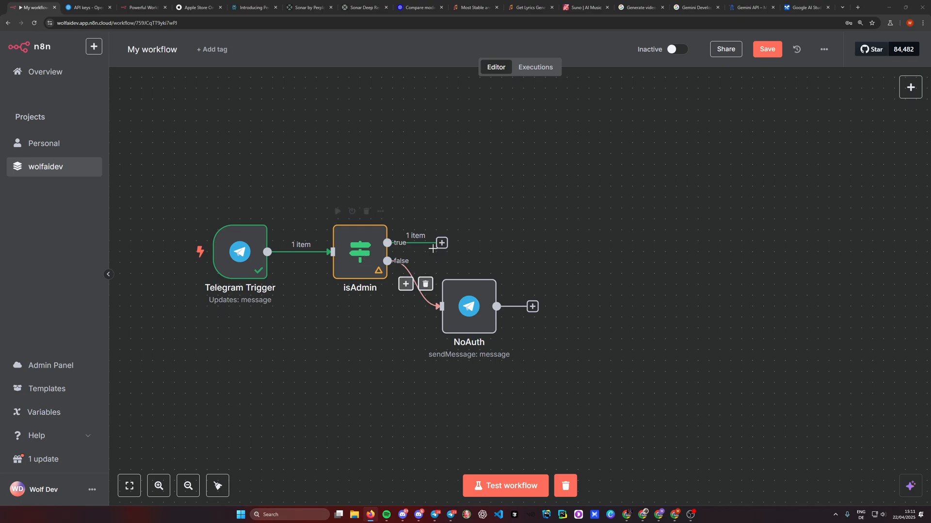
pyautogui.click(441, 243)
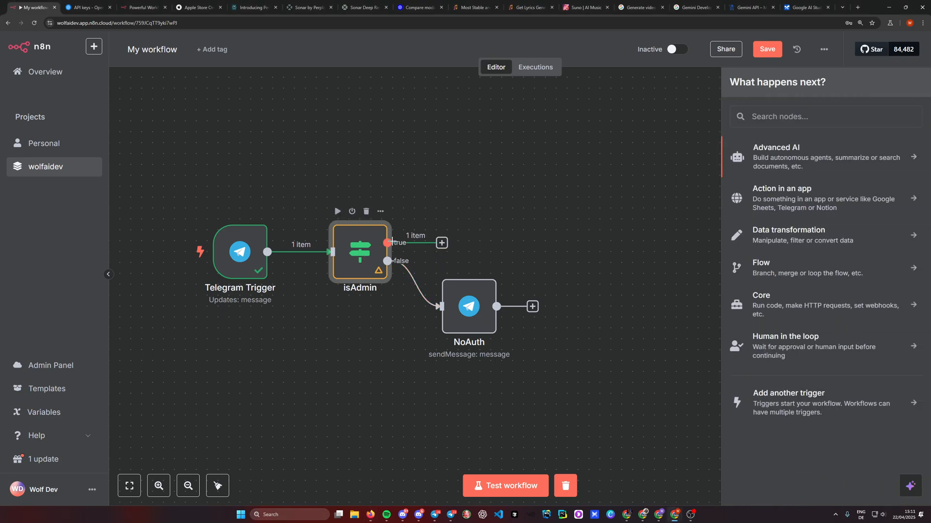
pyautogui.write('switch')
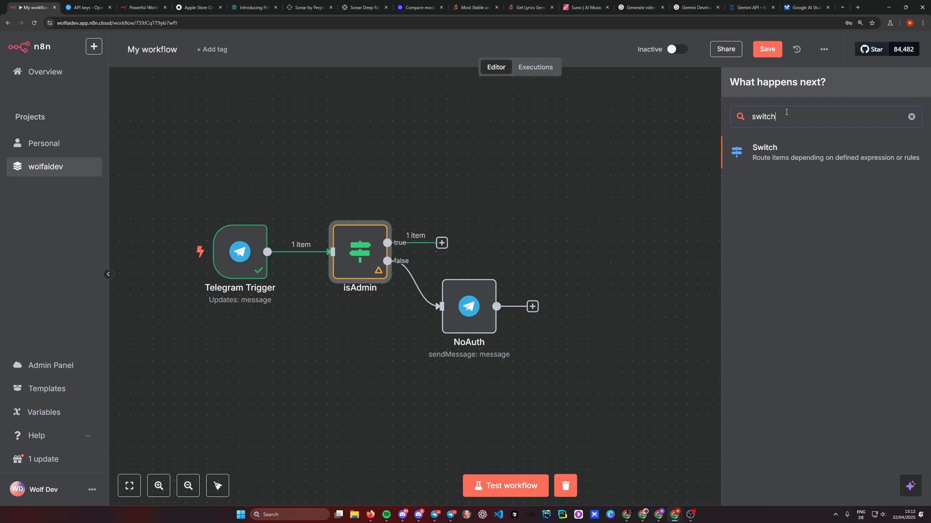
pyautogui.click(814, 145)
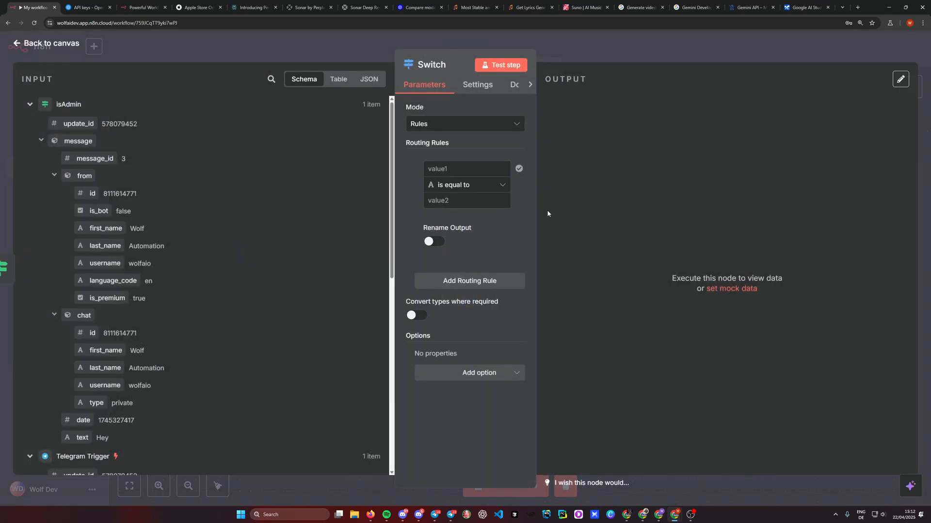
pyautogui.hotkey('alt', 'Tab')
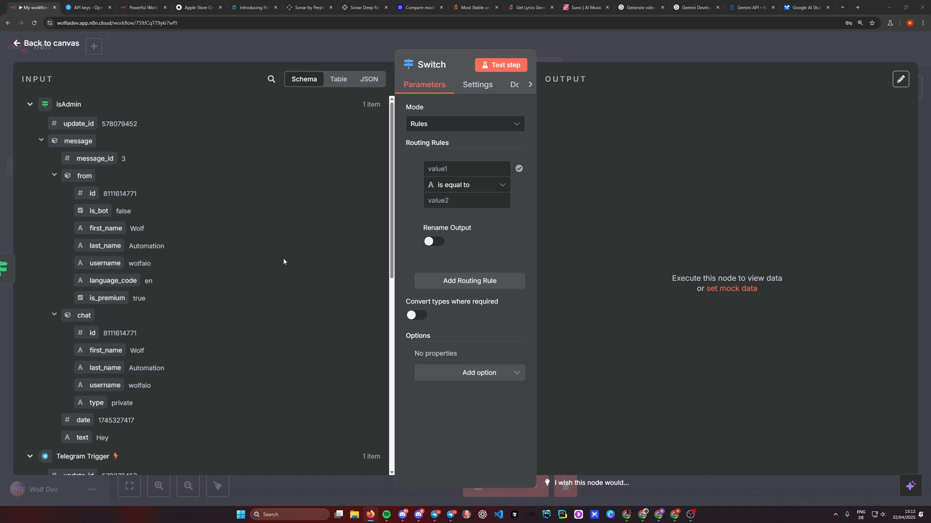
pyautogui.scroll(-7, 187, 223)
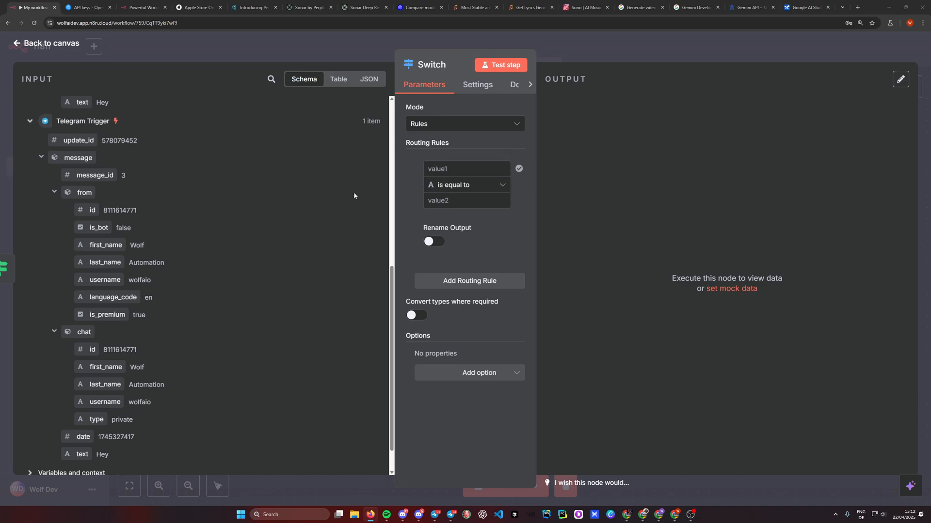
pyautogui.scroll(-1, 353, 196)
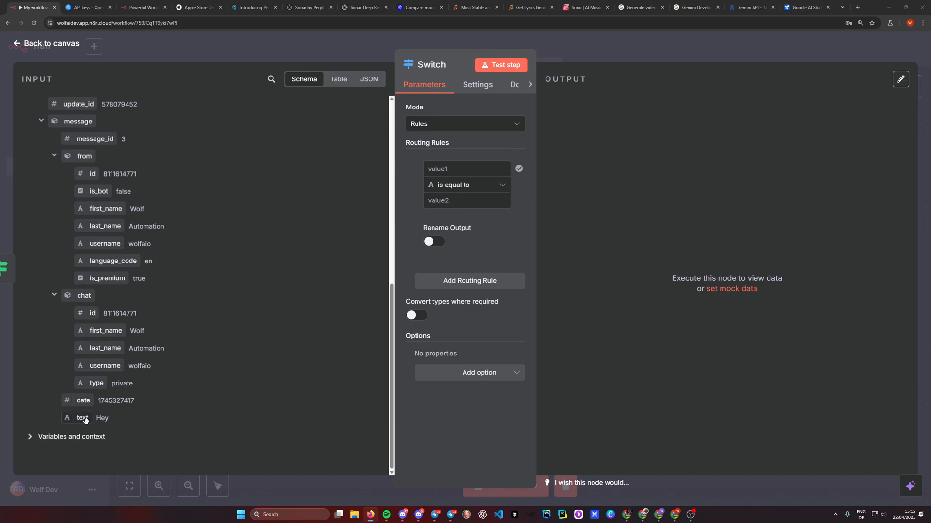
pyautogui.moveTo(87, 418); pyautogui.dragTo(476, 168)
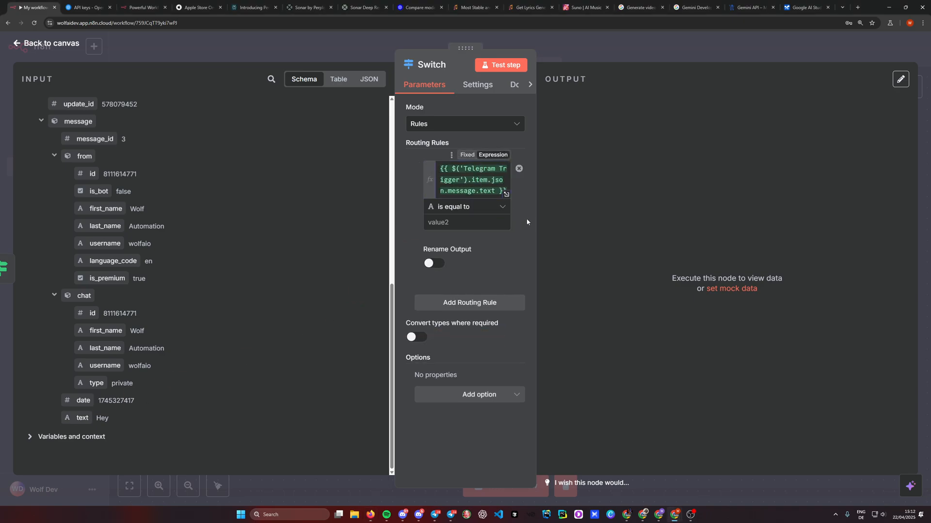
pyautogui.click(465, 191)
pyautogui.hotkey('ctrl', 'a')
pyautogui.press('BackSpace')
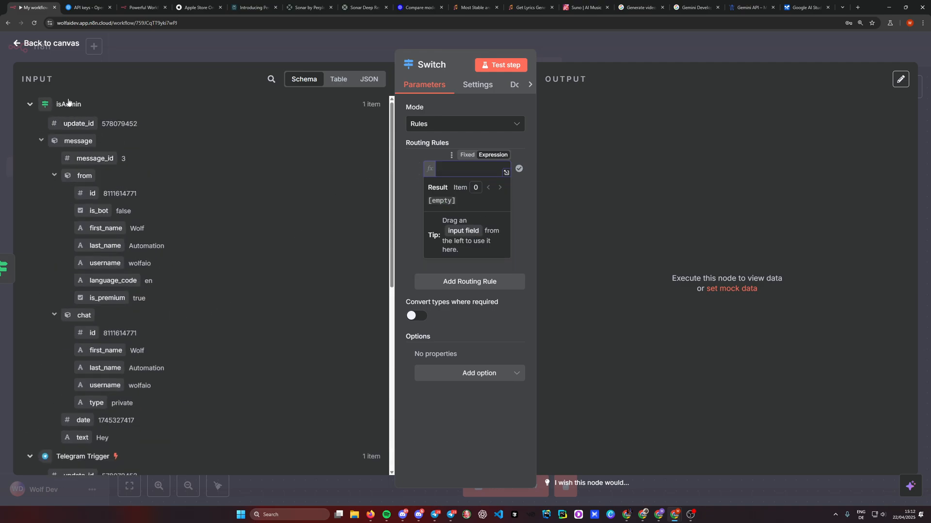
# - Set the first routing rule to check that {{ $json.message.text }} from isAdmin exists
pyautogui.scroll(-1, 210, 221)
pyautogui.scroll(-1, 210, 217)
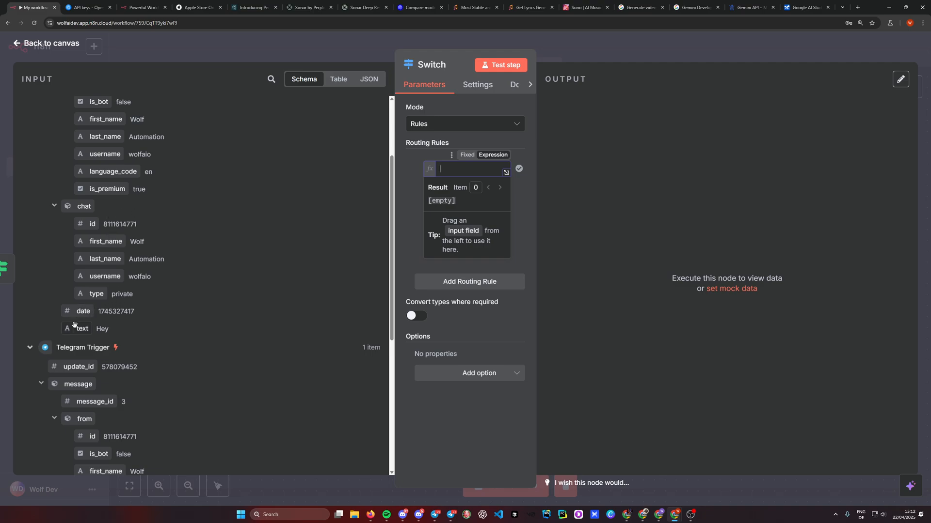
pyautogui.moveTo(83, 329); pyautogui.dragTo(459, 168)
pyautogui.click(527, 191)
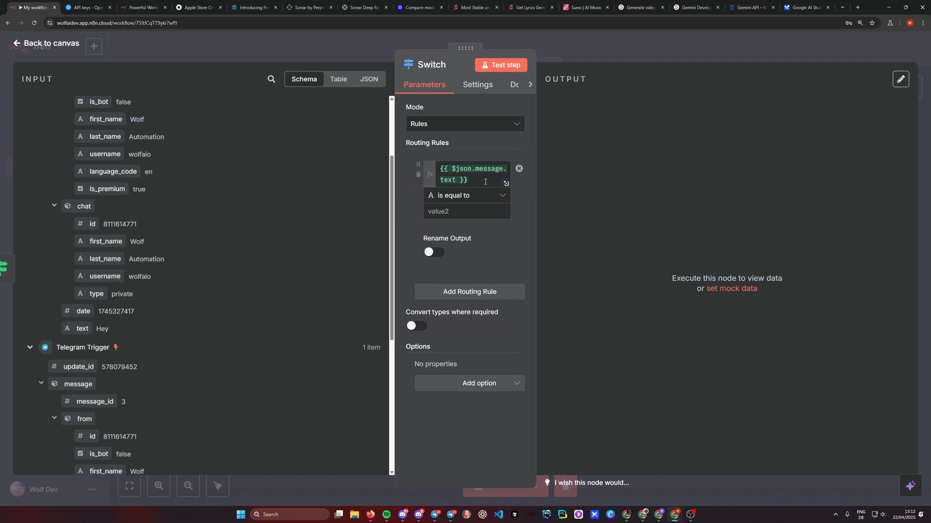
pyautogui.scroll(2, 136, 348)
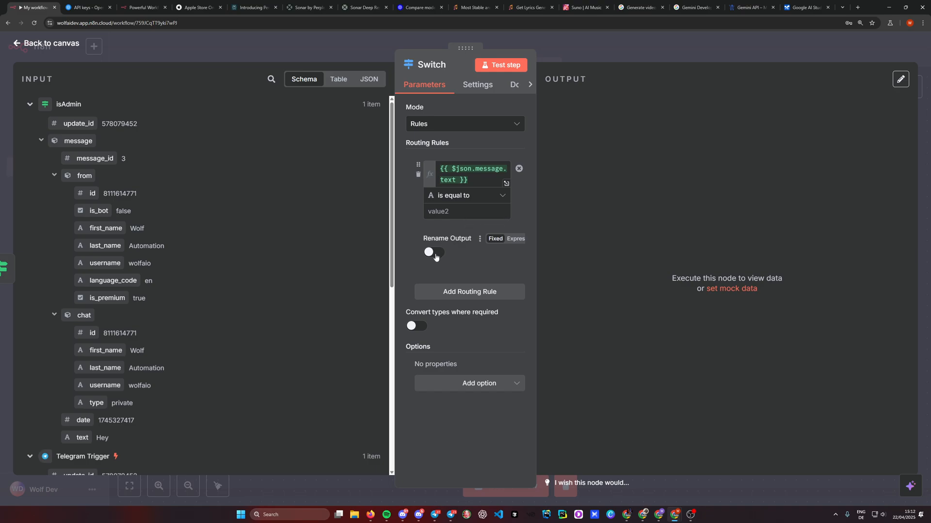
pyautogui.click(465, 195)
pyautogui.moveTo(458, 279)
pyautogui.click(532, 285)
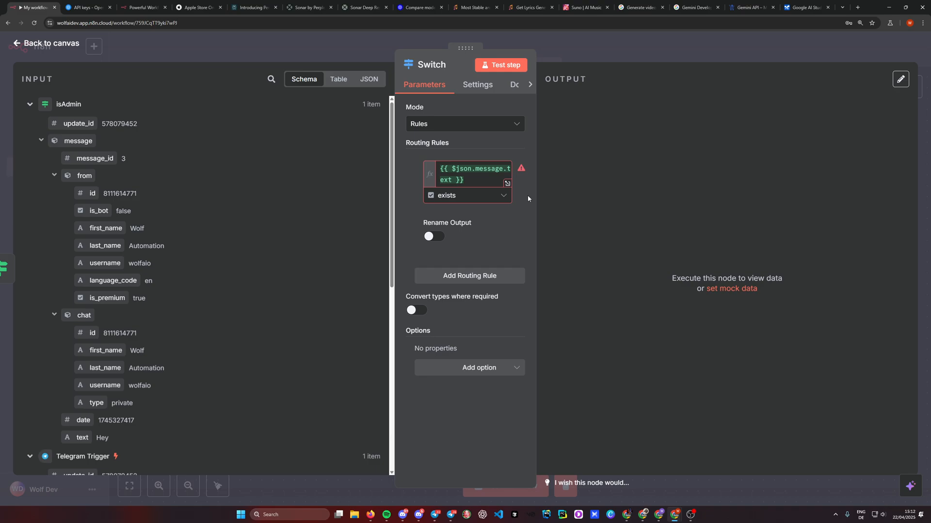
# - Rename the first rule's output to TEXT and turn on Convert types where required
pyautogui.click(434, 236)
pyautogui.click(449, 273)
pyautogui.write('TE')
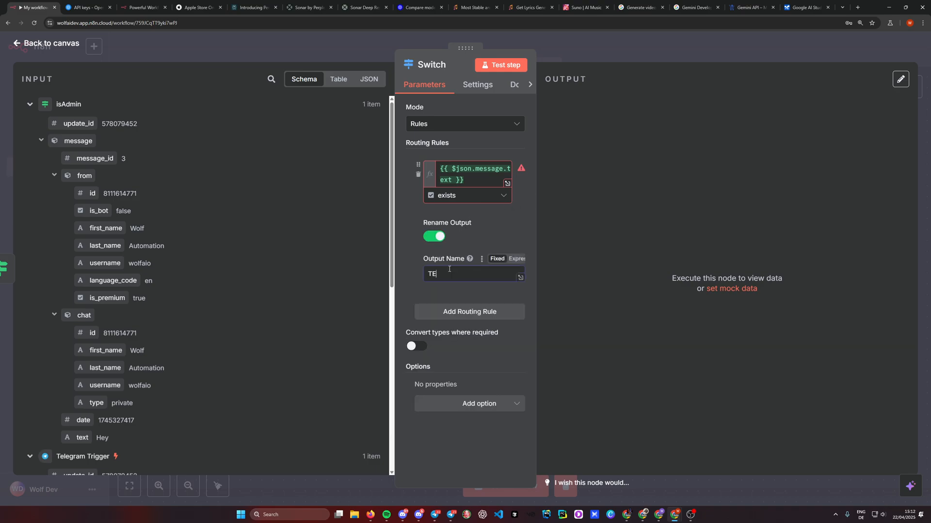
pyautogui.write('XT')
pyautogui.click(414, 347)
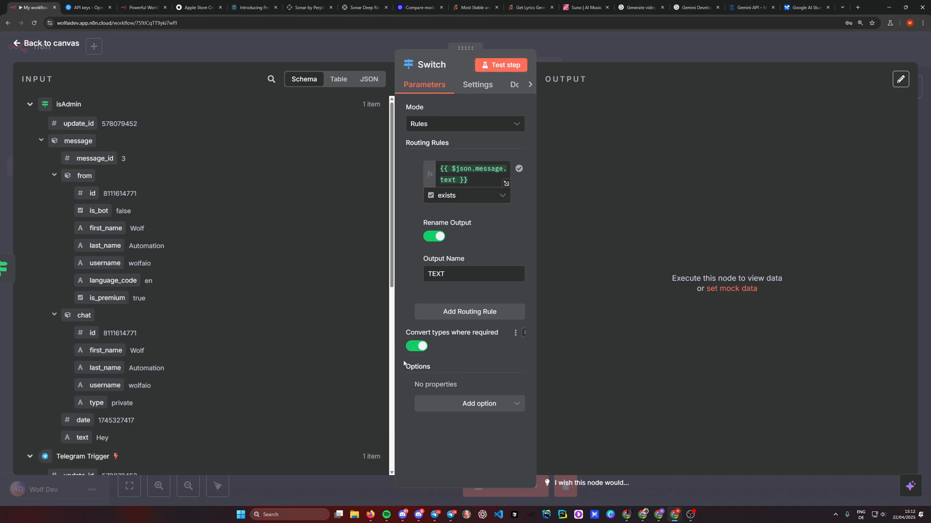
# - Add a second routing rule that checks that {{ $json.message.photo }} exists, reusing the first rule's expression
pyautogui.click(437, 315)
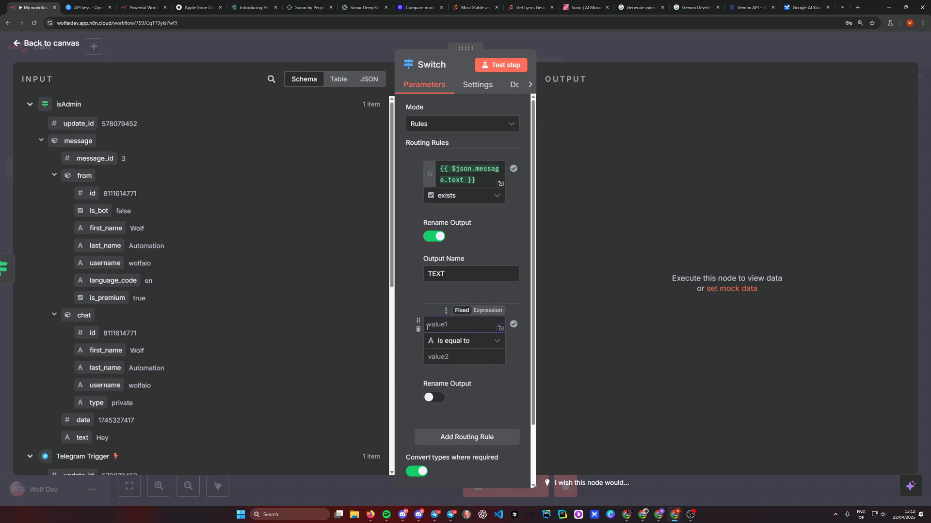
pyautogui.click(472, 179)
pyautogui.hotkey('ctrl', 'a')
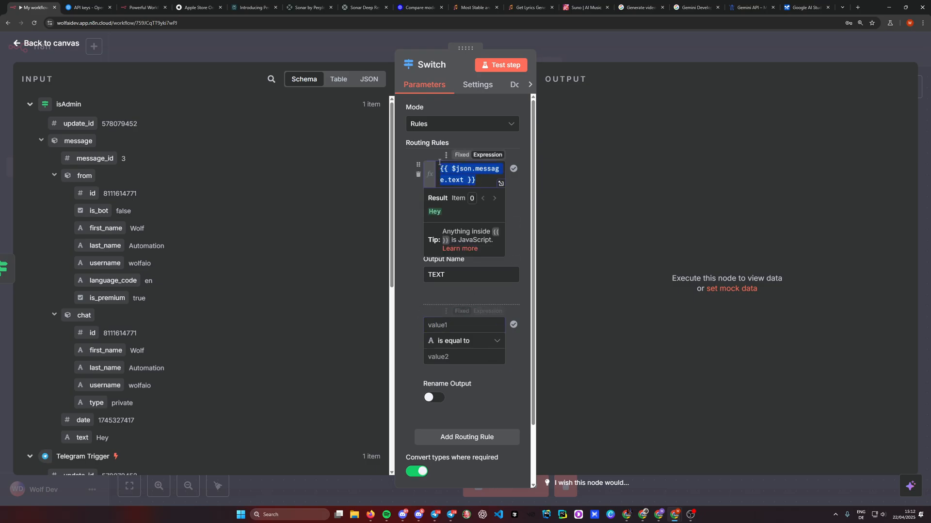
pyautogui.hotkey('ctrl', 'c')
pyautogui.click(467, 326)
pyautogui.hotkey('ctrl', 'v')
pyautogui.doubleClick(463, 334)
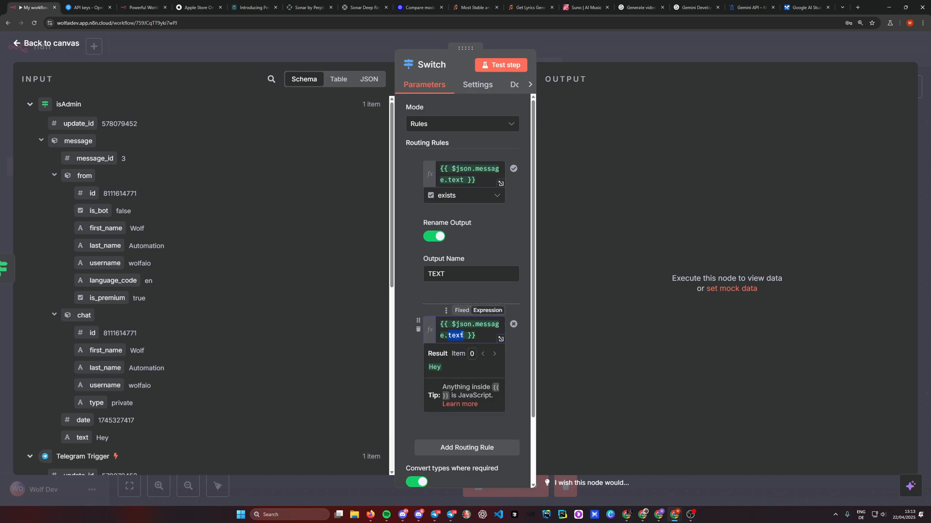
pyautogui.write('photo')
pyautogui.click(409, 350)
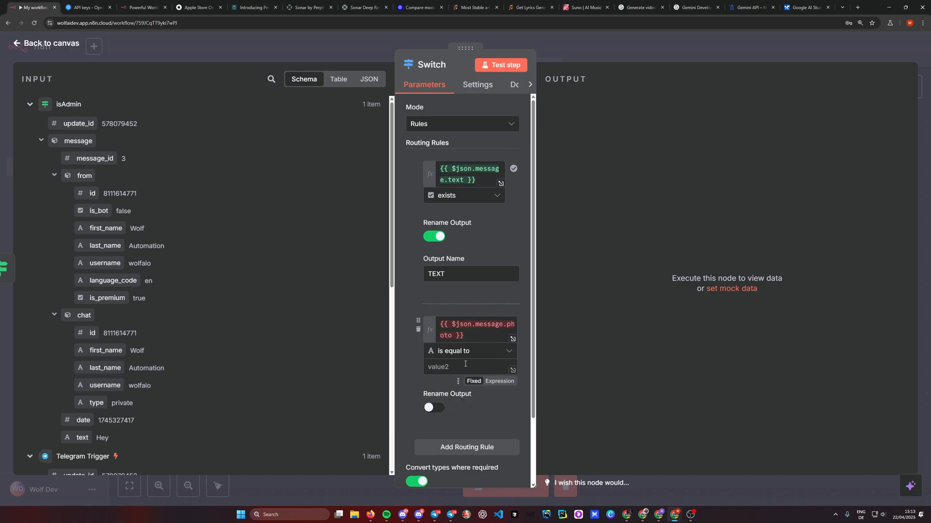
pyautogui.click(484, 351)
pyautogui.moveTo(455, 434)
pyautogui.click(555, 310)
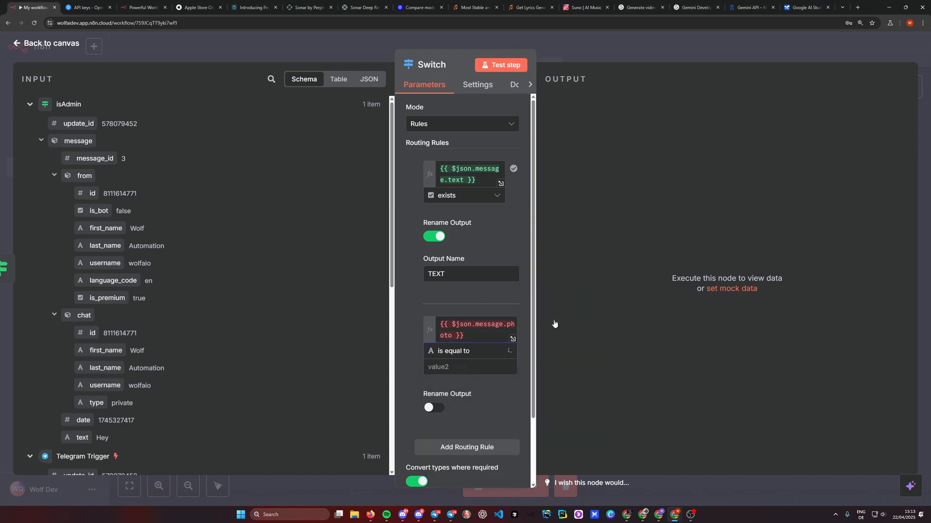
# - Rename the second rule's output to PHOTO and return to the canvas
pyautogui.click(434, 391)
pyautogui.click(446, 429)
pyautogui.write('PHOT')
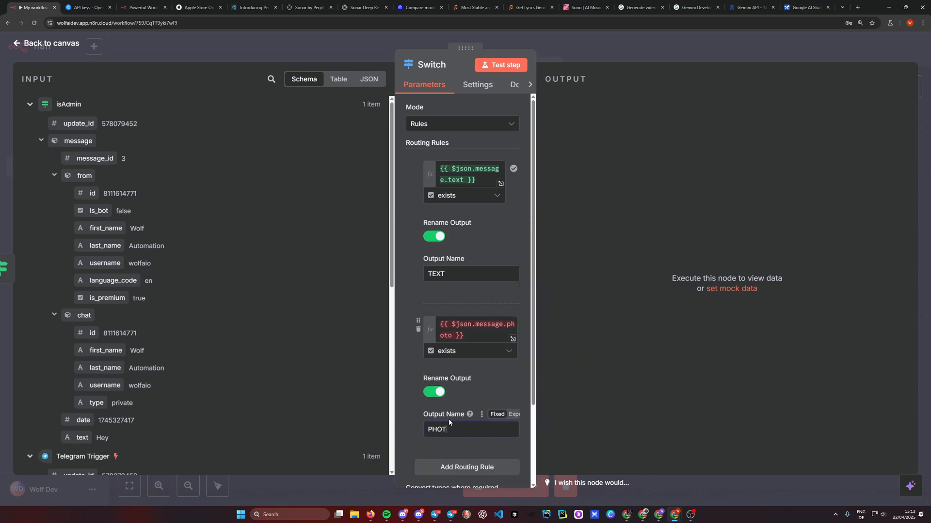
pyautogui.write('O')
pyautogui.scroll(-3, 449, 124)
pyautogui.click(569, 41)
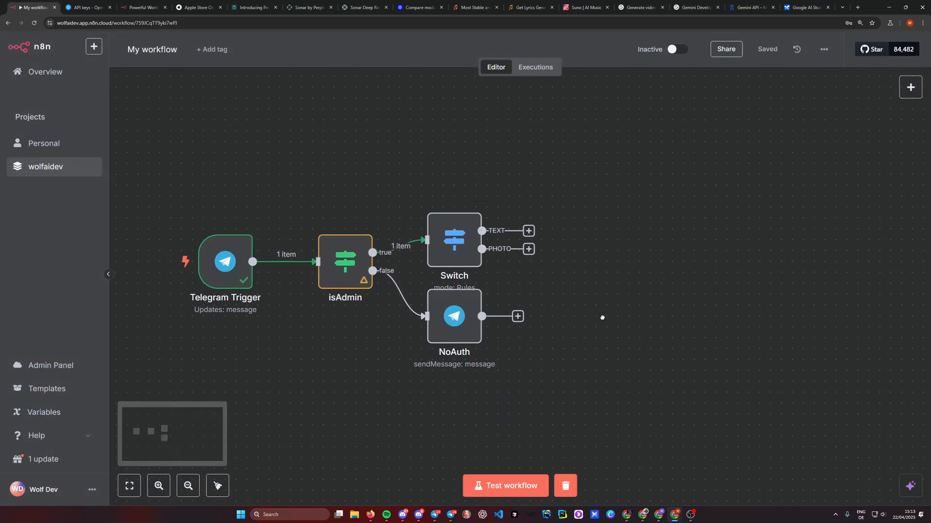
# - Move the Switch node slightly up on the canvas, away from NoAuth
pyautogui.moveTo(602, 318); pyautogui.dragTo(590, 326)
pyautogui.moveTo(448, 248); pyautogui.dragTo(449, 226)
pyautogui.moveTo(607, 263); pyautogui.dragTo(598, 281)
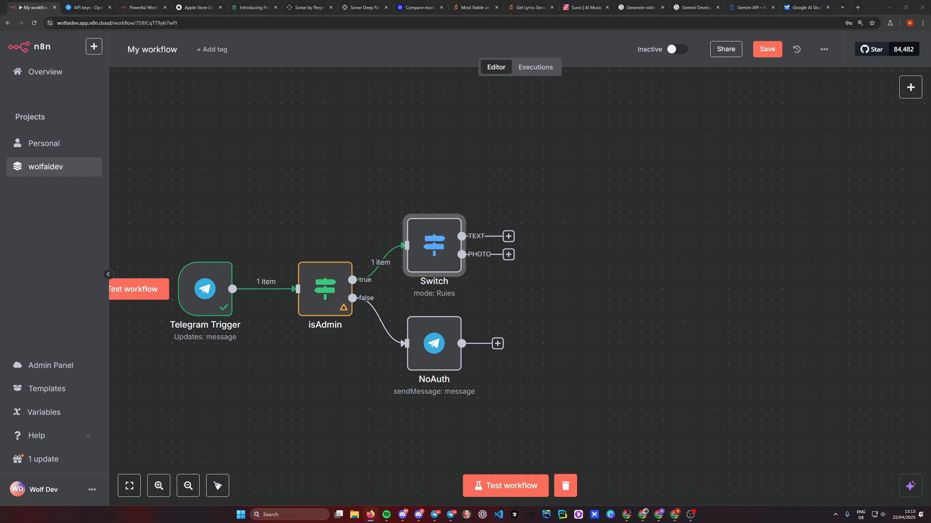
pyautogui.moveTo(494, 252); pyautogui.dragTo(428, 271)
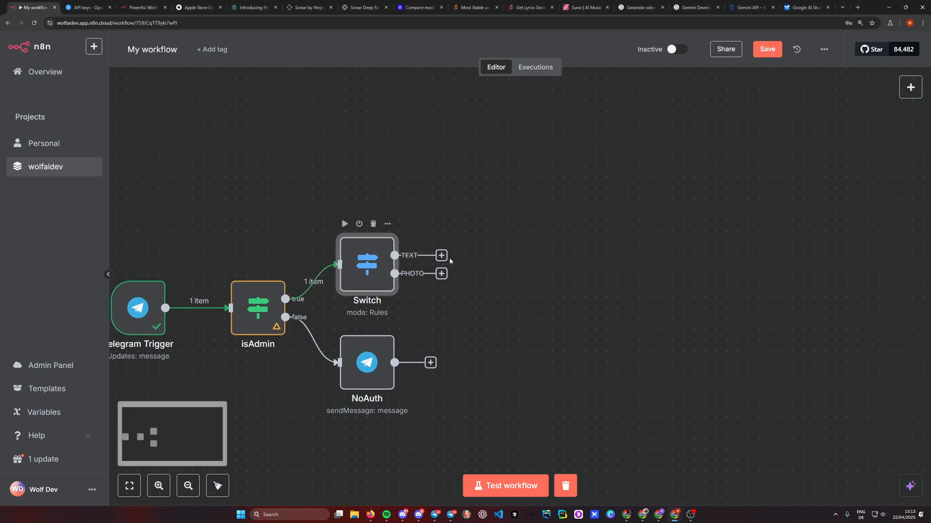
# - Test the workflow by sending "Hello!" to the WolfImageReader bot in Telegram, and inspect the Switch node's output
pyautogui.click(506, 486)
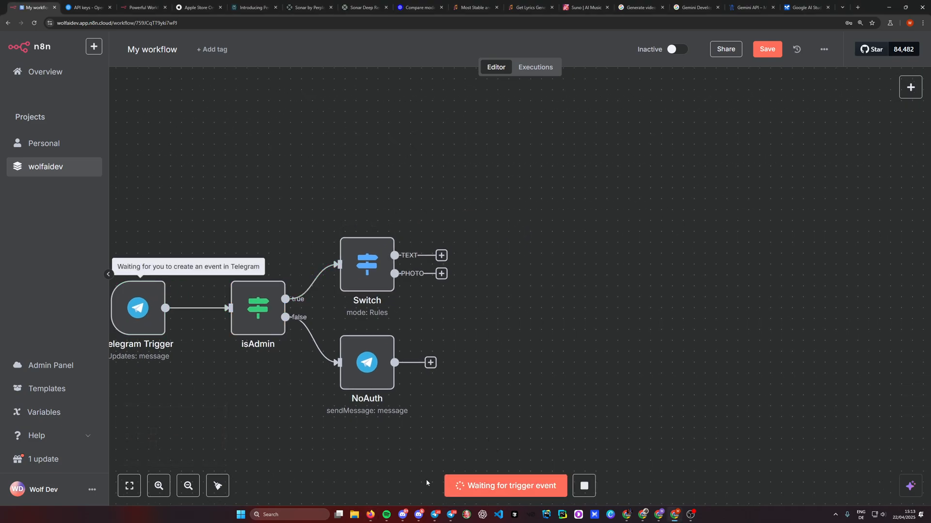
pyautogui.click(450, 514)
pyautogui.write('Hello')
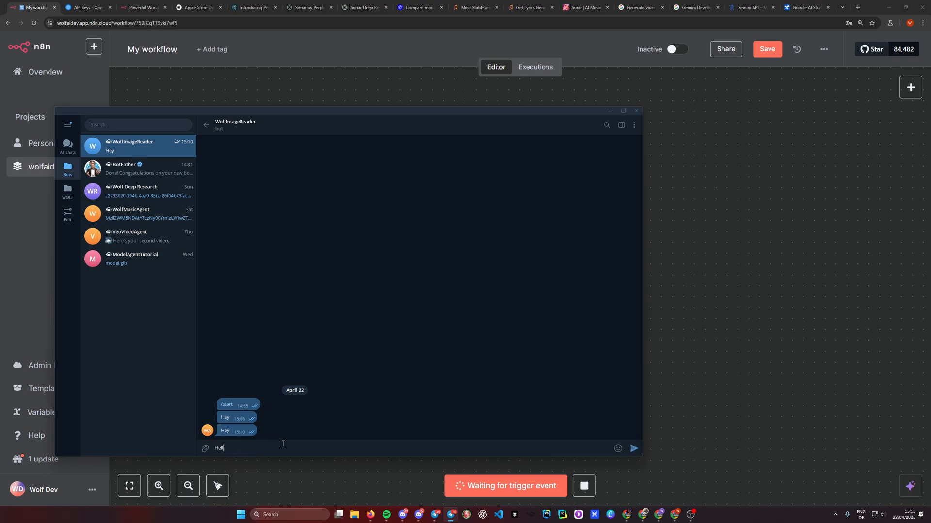
pyautogui.press('Return')
pyautogui.click(881, 278)
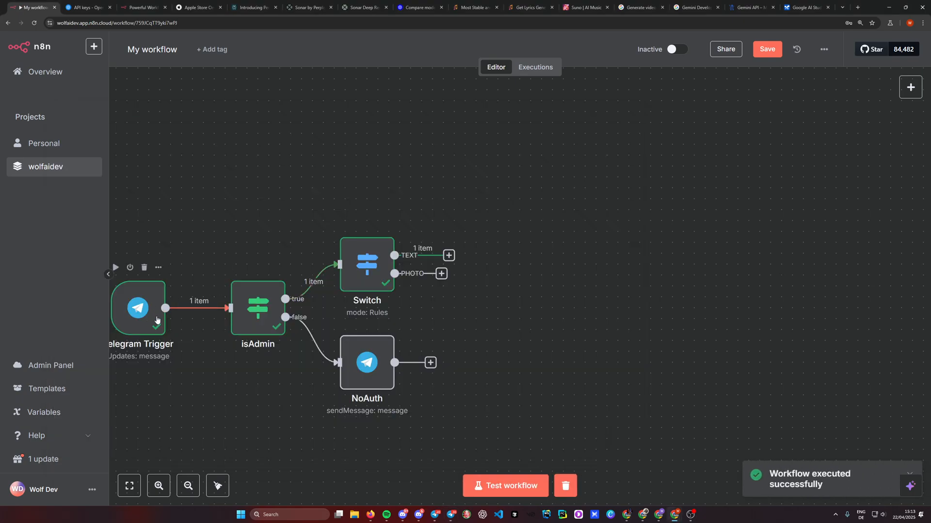
pyautogui.doubleClick(367, 265)
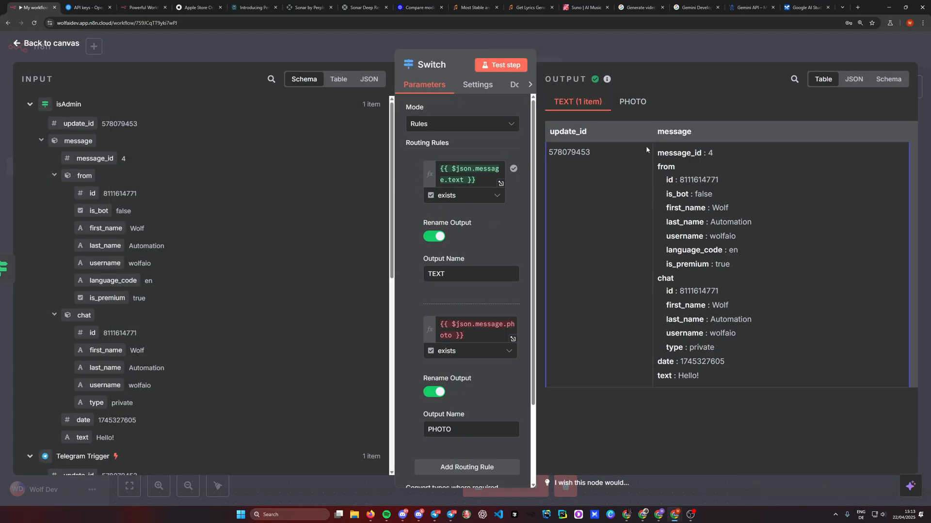
pyautogui.click(640, 50)
# - Duplicate the NoAuth node, place the copy above and beyond Switch, and connect Switch's TEXT output to it
pyautogui.click(452, 257)
pyautogui.click(443, 361)
pyautogui.click(364, 368)
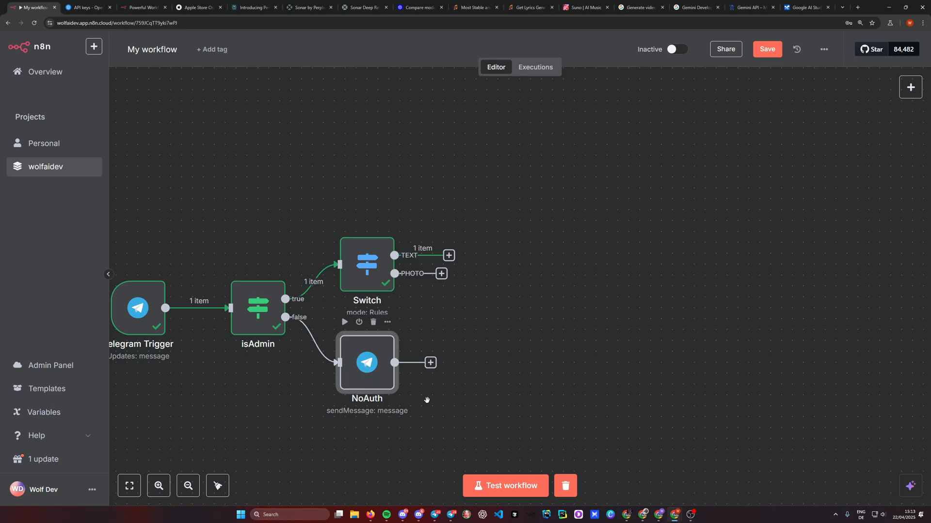
pyautogui.hotkey('ctrl', 'c')
pyautogui.hotkey('ctrl', 'v')
pyautogui.moveTo(544, 358); pyautogui.dragTo(522, 197)
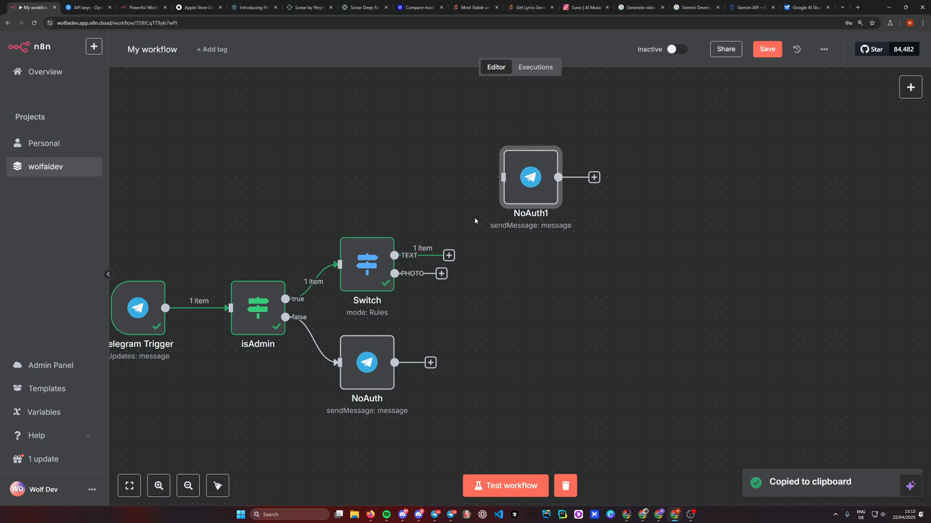
pyautogui.moveTo(449, 255); pyautogui.dragTo(484, 215)
# - Rename the duplicated Telegram node to WrongType, keeping its Chat ID expression
pyautogui.doubleClick(483, 213)
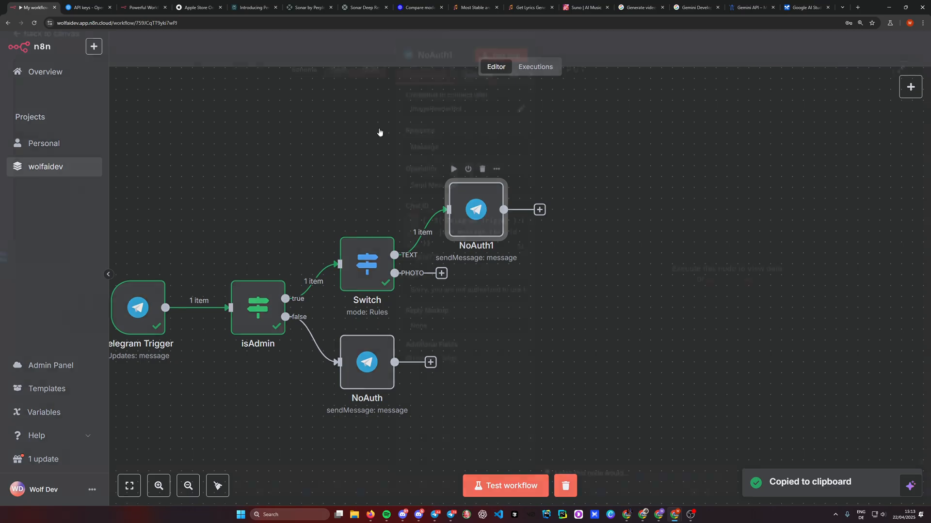
pyautogui.click(433, 64)
pyautogui.write('WrongType')
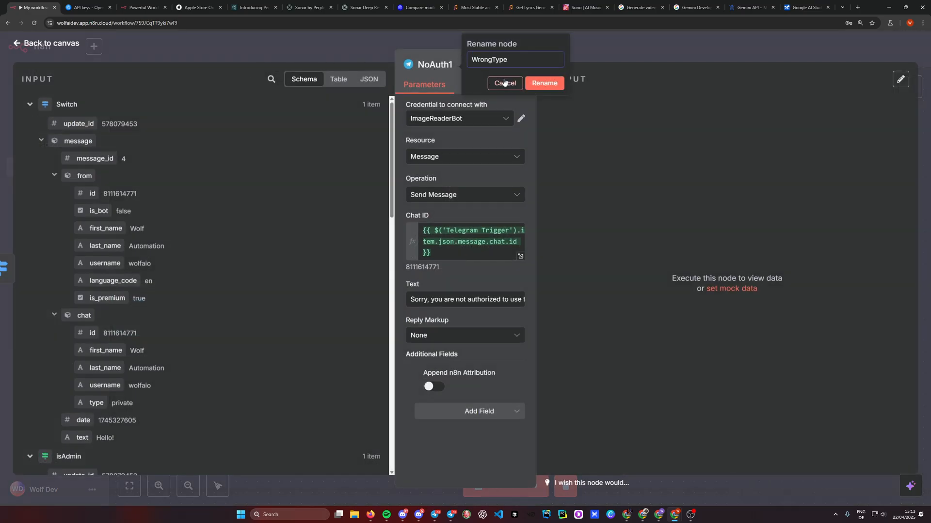
pyautogui.click(542, 84)
pyautogui.moveTo(453, 265); pyautogui.dragTo(422, 240)
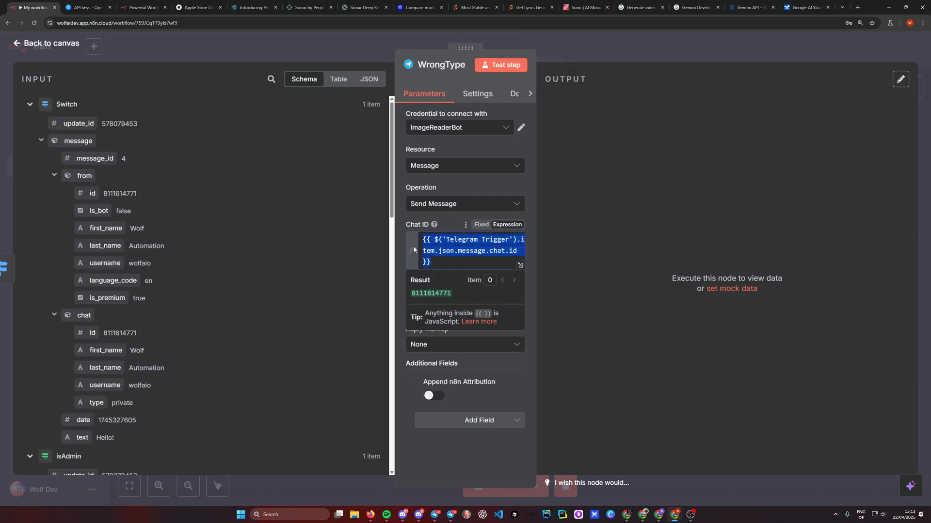
pyautogui.click(456, 458)
# - Set WrongType's message text to "Please send a photo to extract text from." and save the workflow
pyautogui.tripleClick(446, 307)
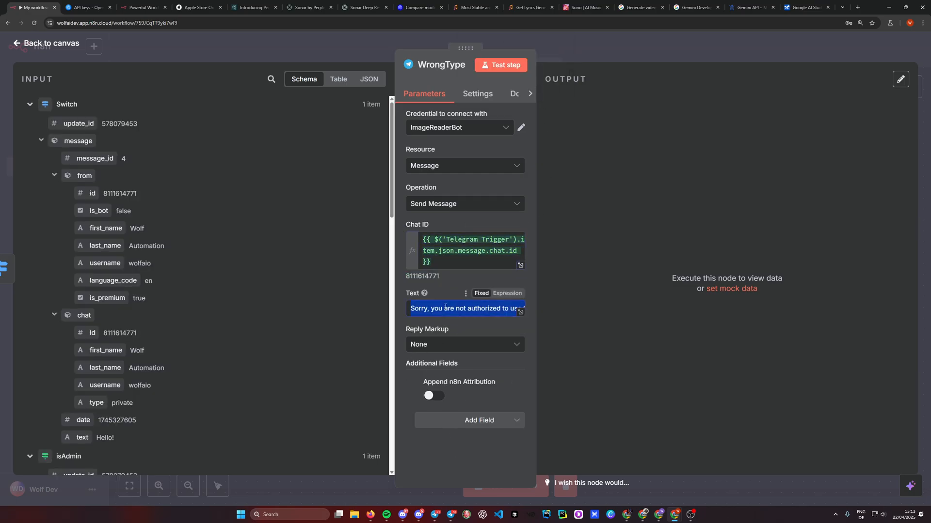
pyautogui.write('Please send')
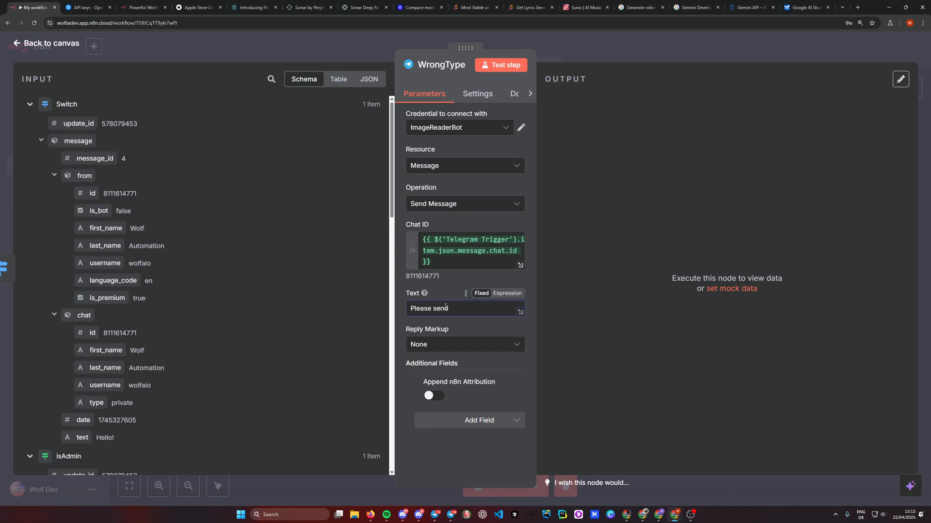
pyautogui.write(' a photo of an image')
pyautogui.press('BackSpace')
pyautogui.press('BackSpace')
pyautogui.press('BackSpace')
pyautogui.press('BackSpace')
pyautogui.press('BackSpace')
pyautogui.press('BackSpace')
pyautogui.press('BackSpace')
pyautogui.press('BackSpace')
pyautogui.press('BackSpace')
pyautogui.press('BackSpace')
pyautogui.press('BackSpace')
pyautogui.press('BackSpace')
pyautogui.press('BackSpace')
pyautogui.press('BackSpace')
pyautogui.press('BackSpace')
pyautogui.press('BackSpace')
pyautogui.press('BackSpace')
pyautogui.press('BackSpace')
pyautogui.press('BackSpace')
pyautogui.write('photo to extract text form.')
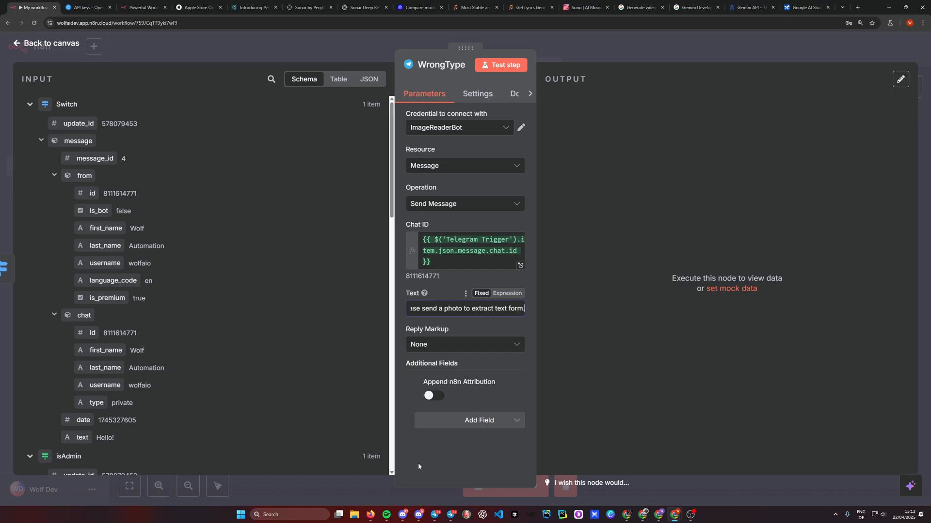
pyautogui.press('BackSpace')
pyautogui.press('BackSpace')
pyautogui.press('BackSpace')
pyautogui.write('rom.')
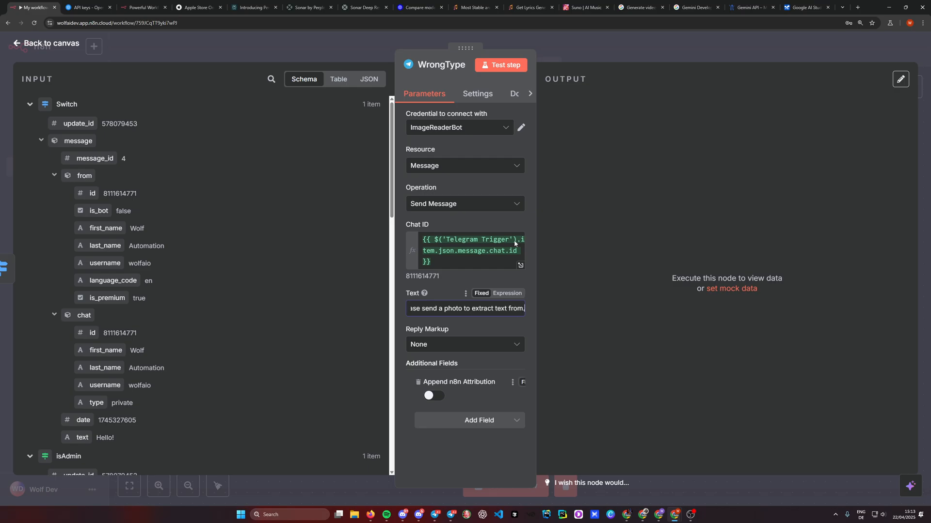
pyautogui.click(588, 42)
pyautogui.hotkey('ctrl', 's')
pyautogui.click(551, 320)
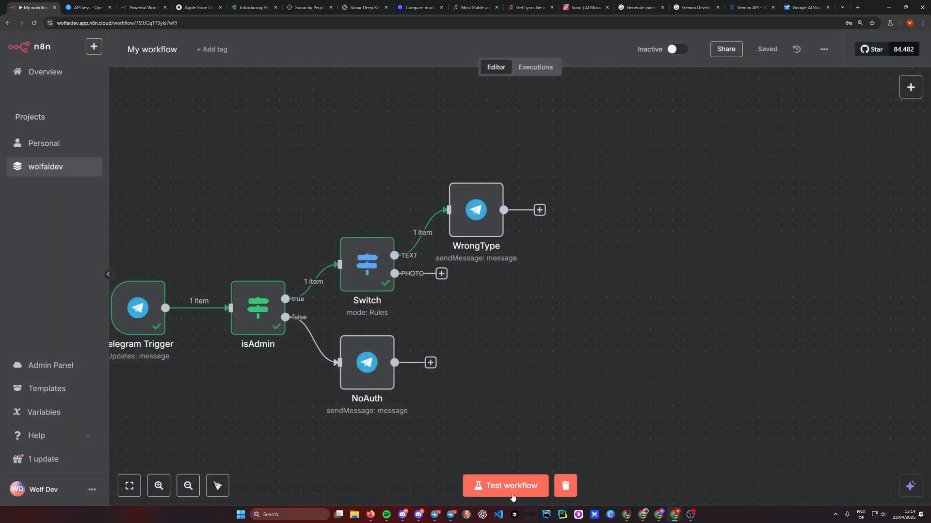
# - Test the workflow by sending "Hey!" to the WolfImageReader bot in Telegram, and return to the n8n canvas
pyautogui.click(512, 496)
pyautogui.click(435, 515)
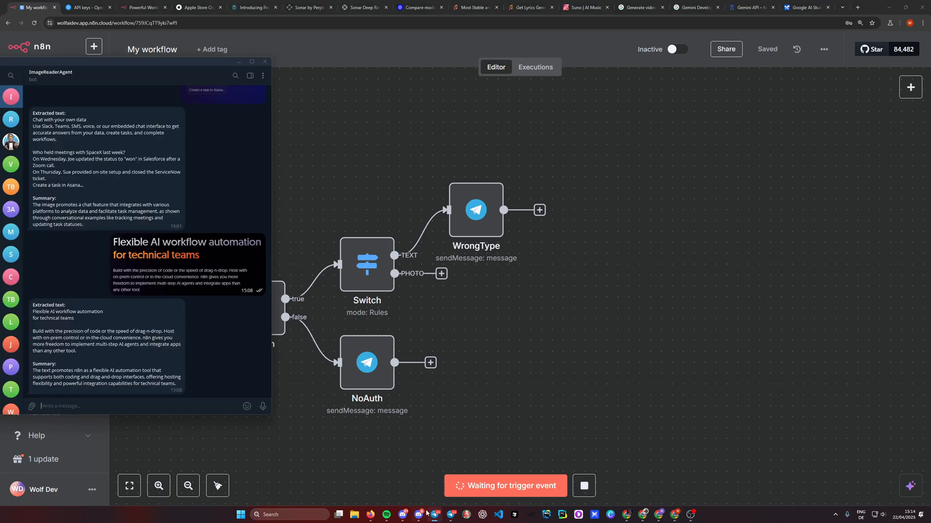
pyautogui.click(434, 515)
pyautogui.click(451, 514)
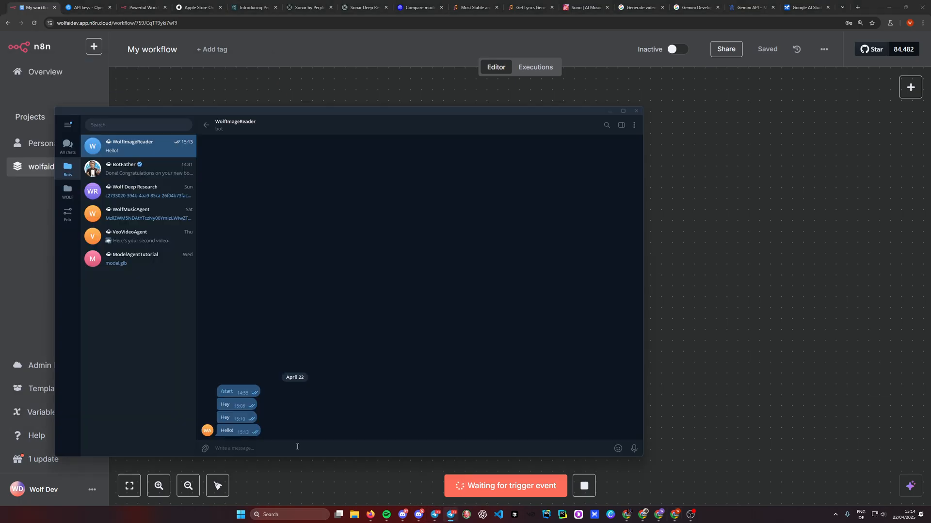
pyautogui.write('Hey!')
pyautogui.press('Return')
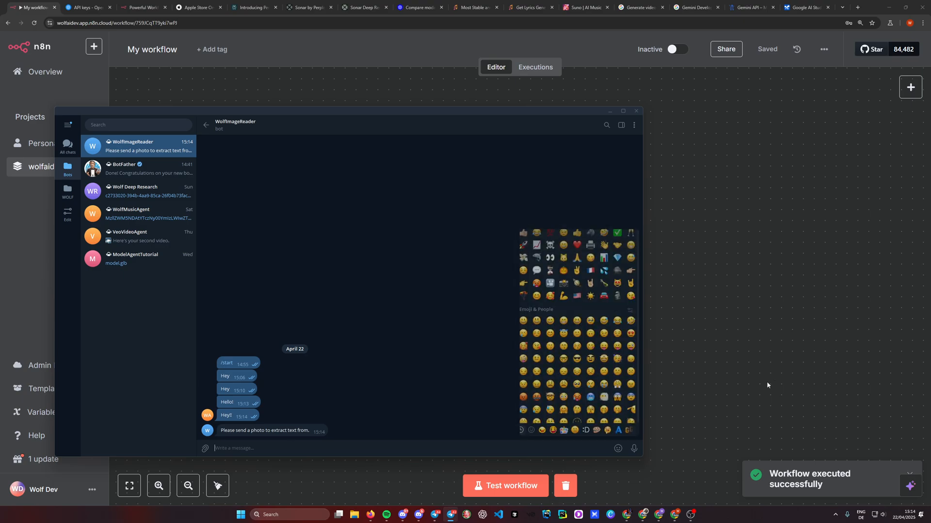
pyautogui.click(757, 348)
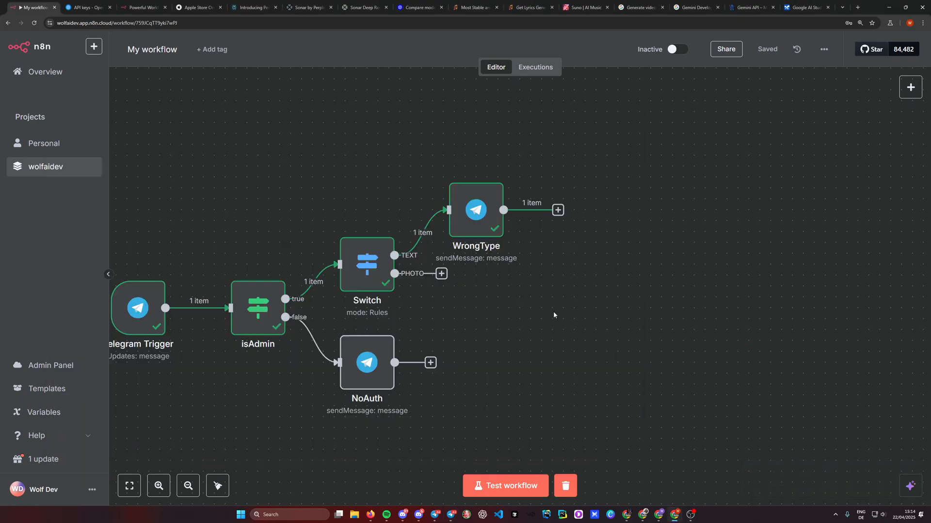
# - Move WrongType slightly away from Switch and add an OpenAI Analyze image node to Switch's PHOTO output
pyautogui.moveTo(480, 218)
pyautogui.mouseDown()
pyautogui.moveTo(480, 206)
pyautogui.moveTo(491, 207)
pyautogui.mouseUp()
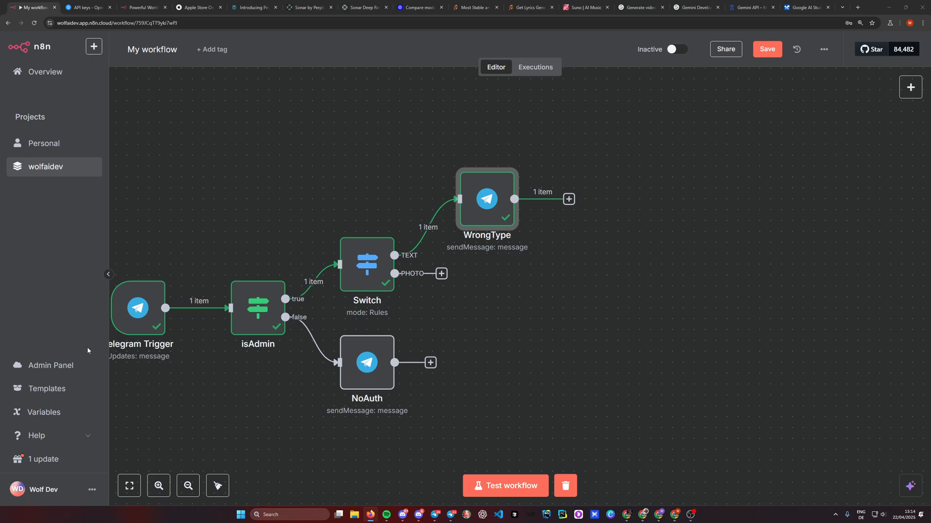
pyautogui.click(441, 274)
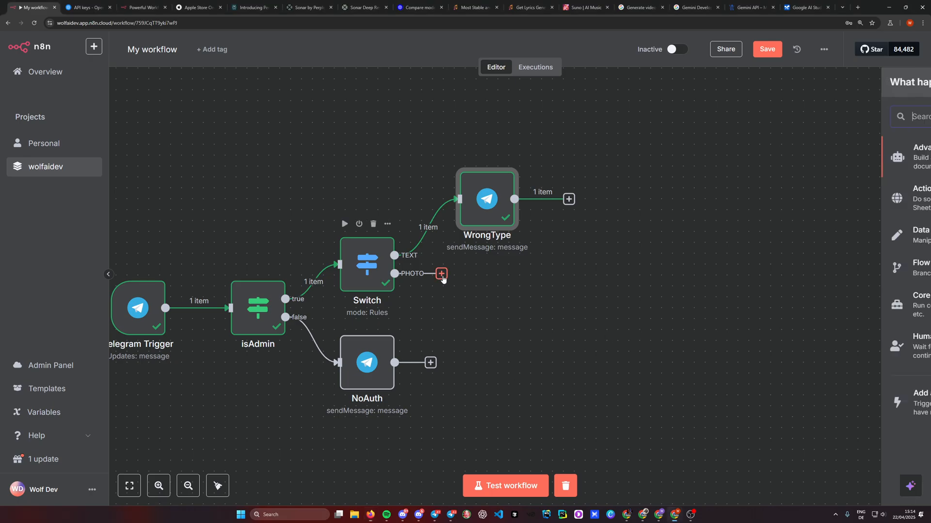
pyautogui.write('openai')
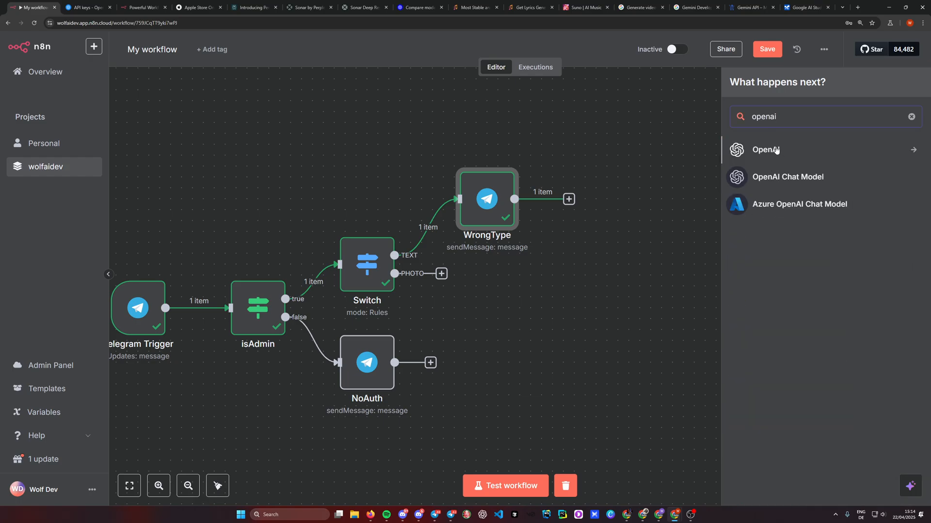
pyautogui.press('Return')
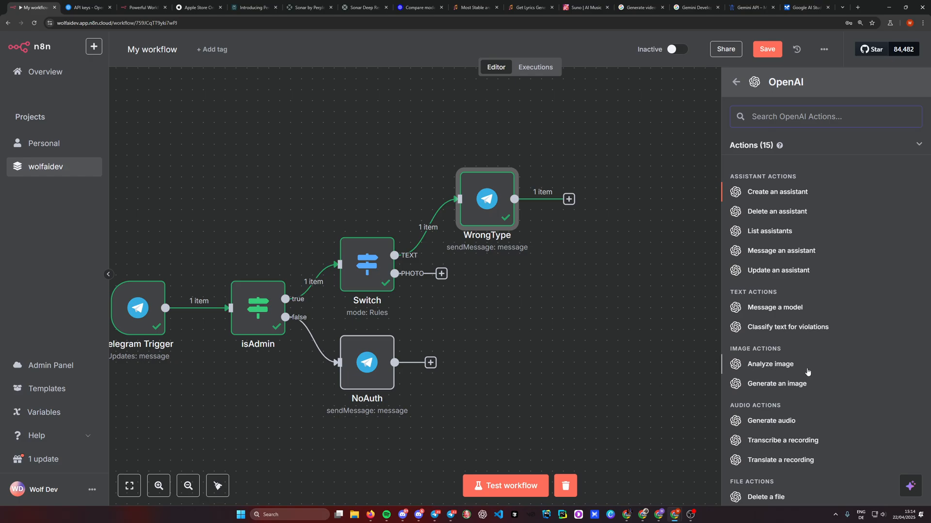
pyautogui.click(784, 366)
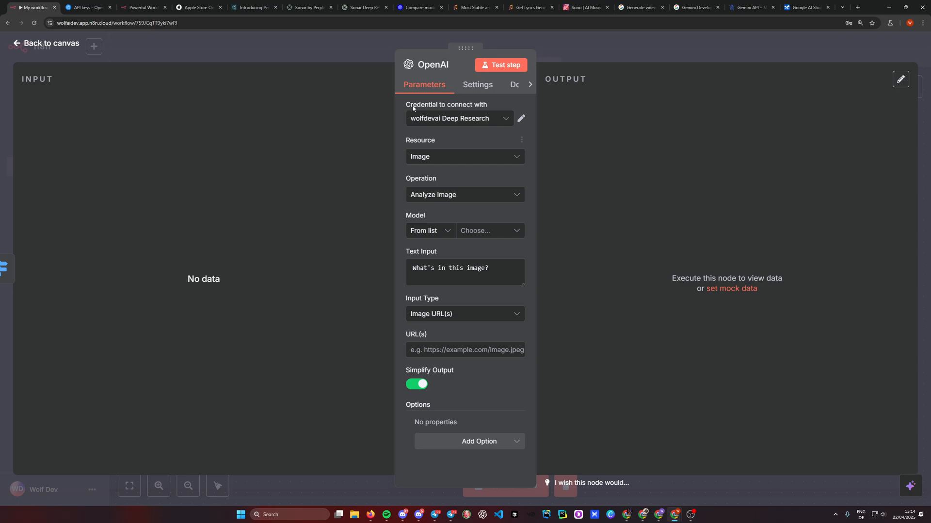
# - Set the OpenAI node's credential to ImageReaderAgentTutorial
pyautogui.click(465, 121)
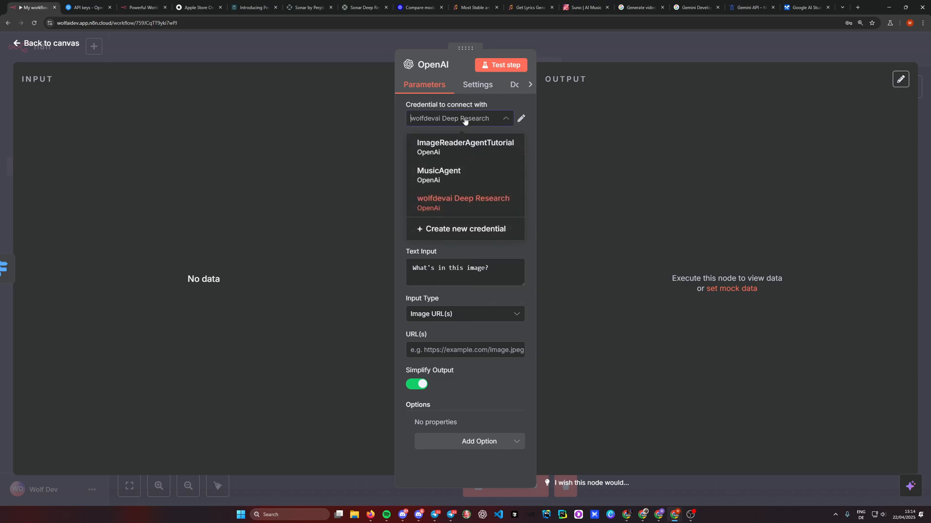
pyautogui.click(456, 150)
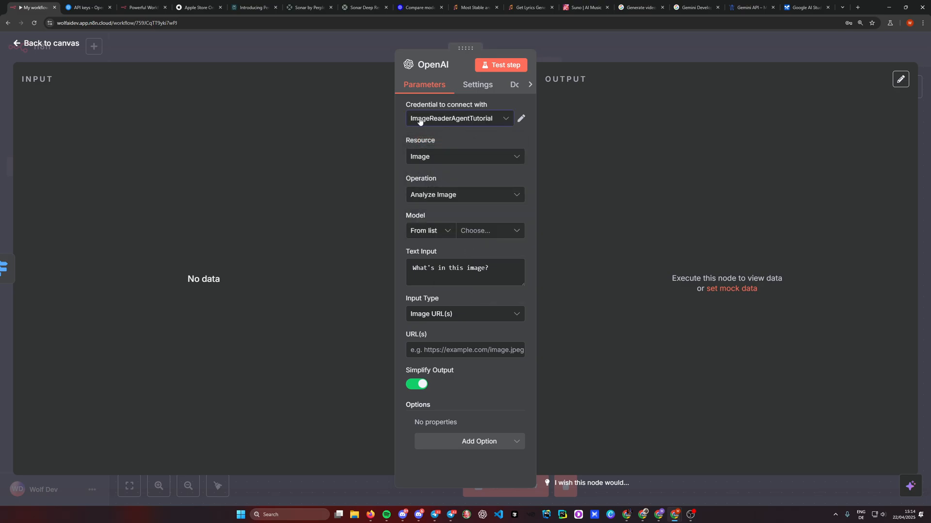
pyautogui.click(451, 119)
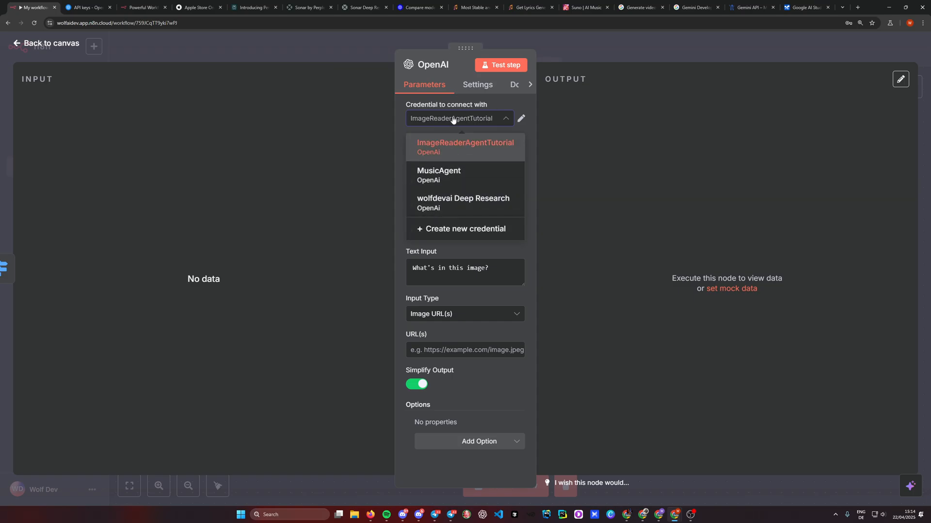
pyautogui.click(452, 120)
# - Copy the secret key from the OpenAI platform's API keys page and return to the OpenAI node in n8n
pyautogui.click(85, 8)
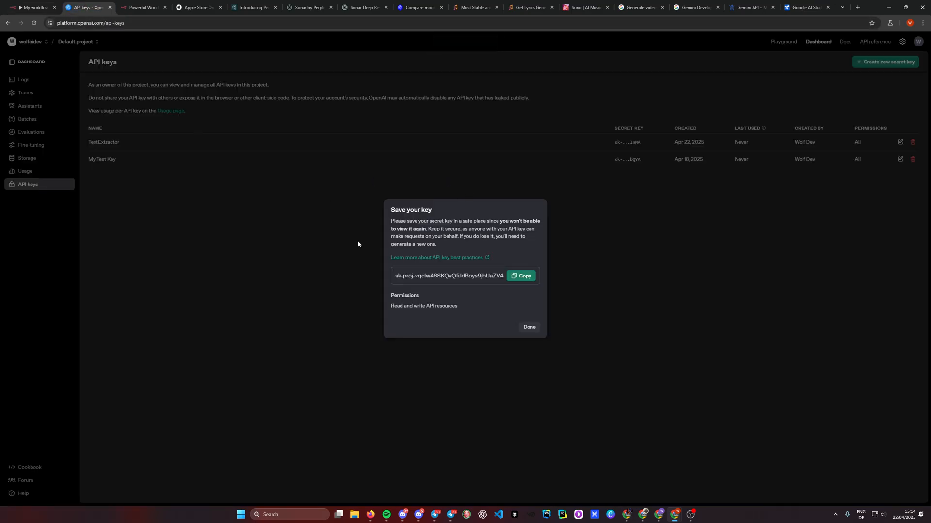
pyautogui.click(525, 278)
pyautogui.click(25, 7)
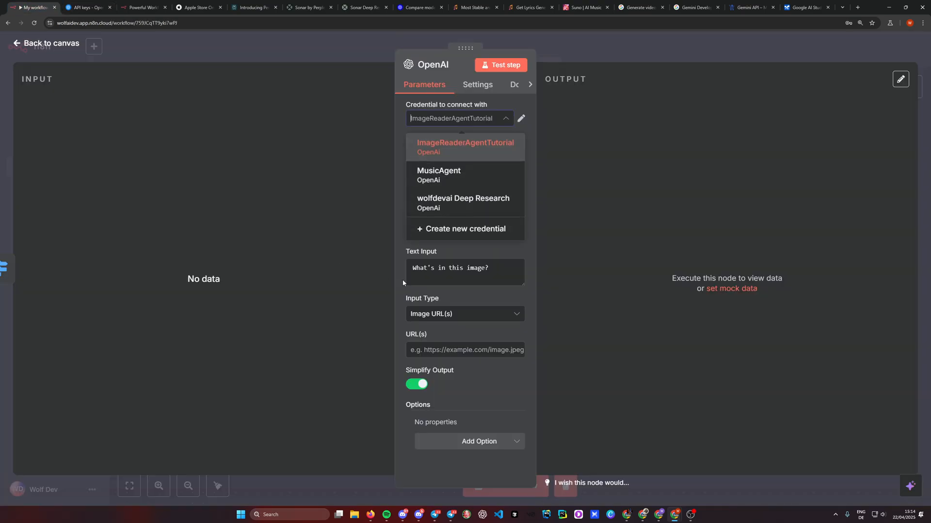
pyautogui.click(444, 156)
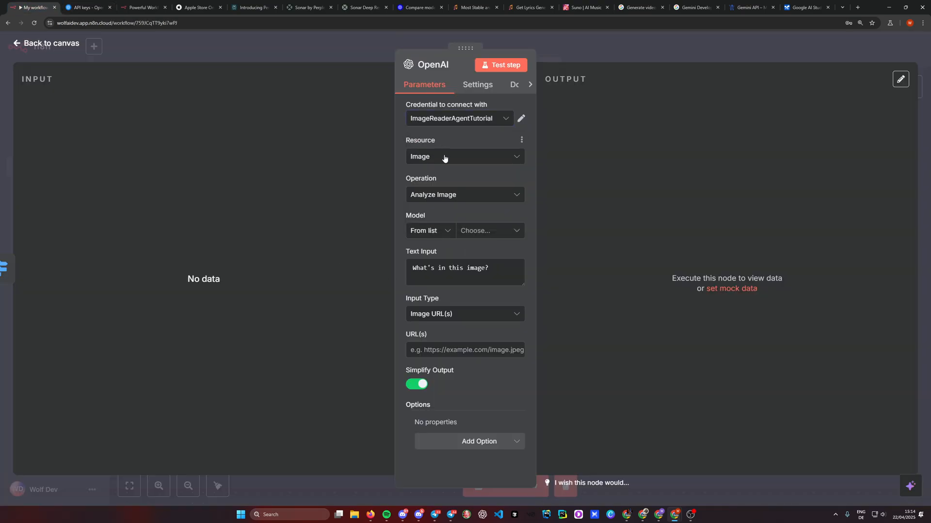
# - Set the model to CHATGPT-4O-LATEST and replace the text input with the prompt to extract image text and summarize it in a maximum of 2 sentences
pyautogui.click(475, 233)
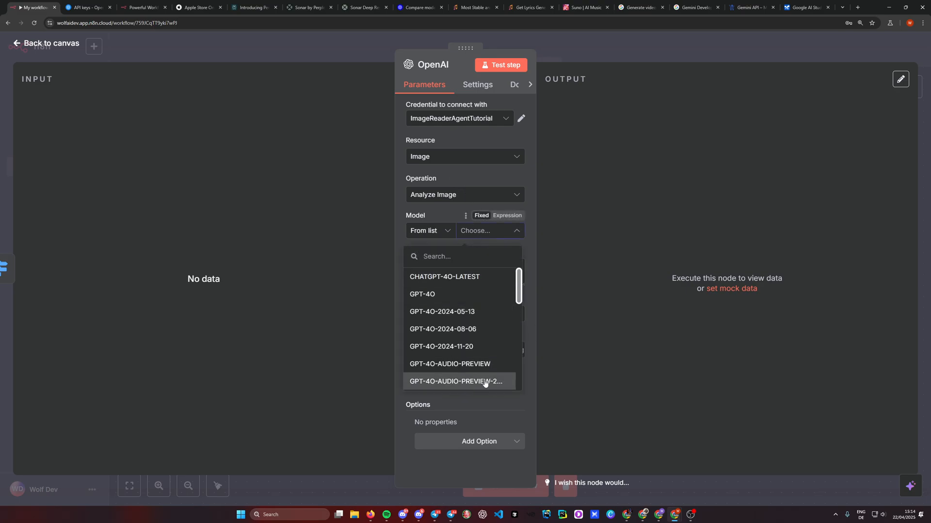
pyautogui.click(448, 278)
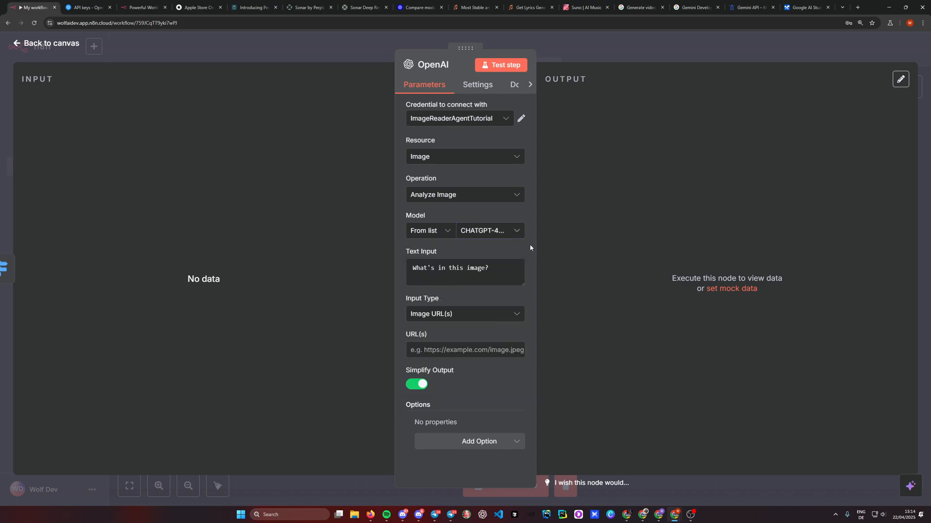
pyautogui.moveTo(523, 284); pyautogui.dragTo(527, 399)
pyautogui.click(492, 356)
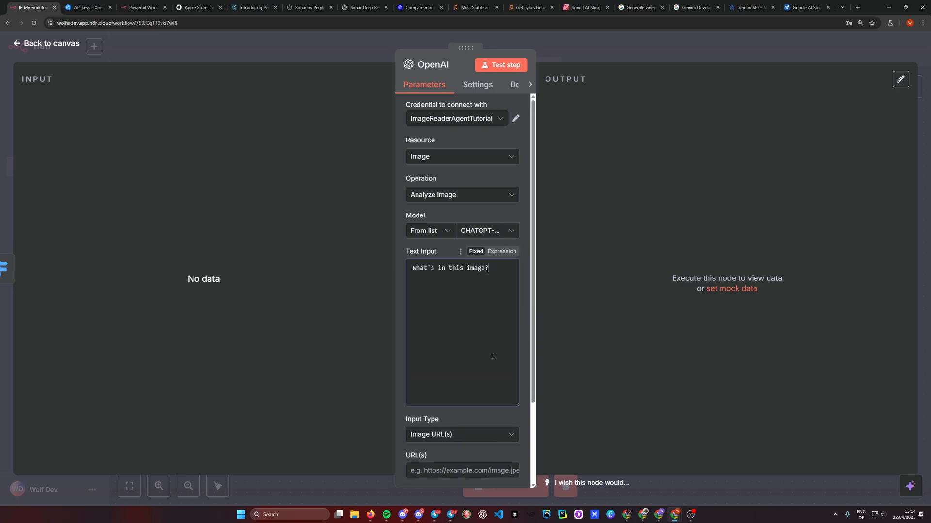
pyautogui.hotkey('alt', 'Tab')
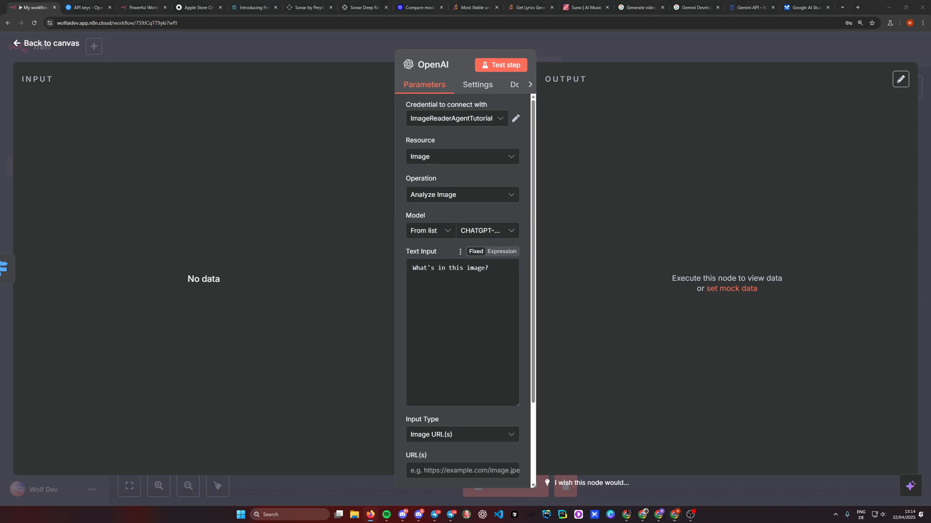
pyautogui.hotkey('alt', 'Tab')
pyautogui.hotkey('ctrl', 'a')
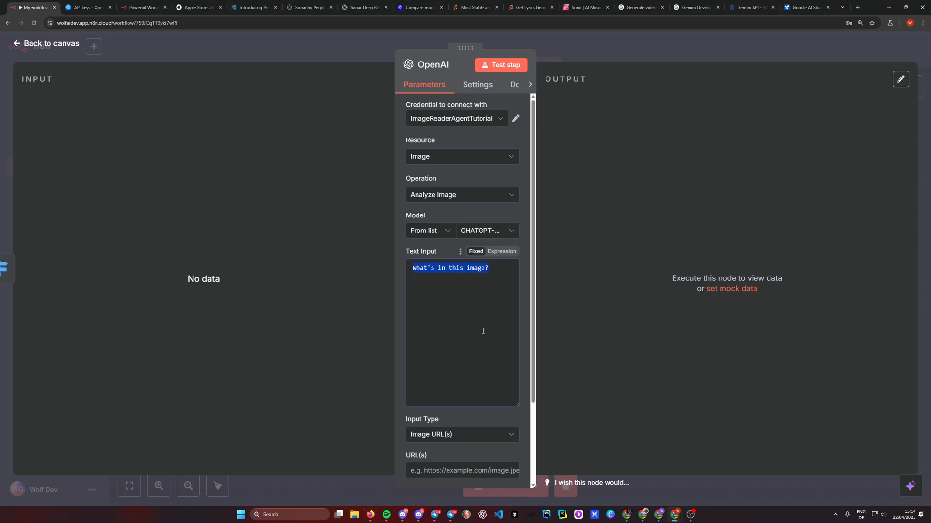
pyautogui.hotkey('ctrl', 'v')
pyautogui.scroll(3, 511, 382)
pyautogui.moveTo(519, 408); pyautogui.dragTo(519, 483)
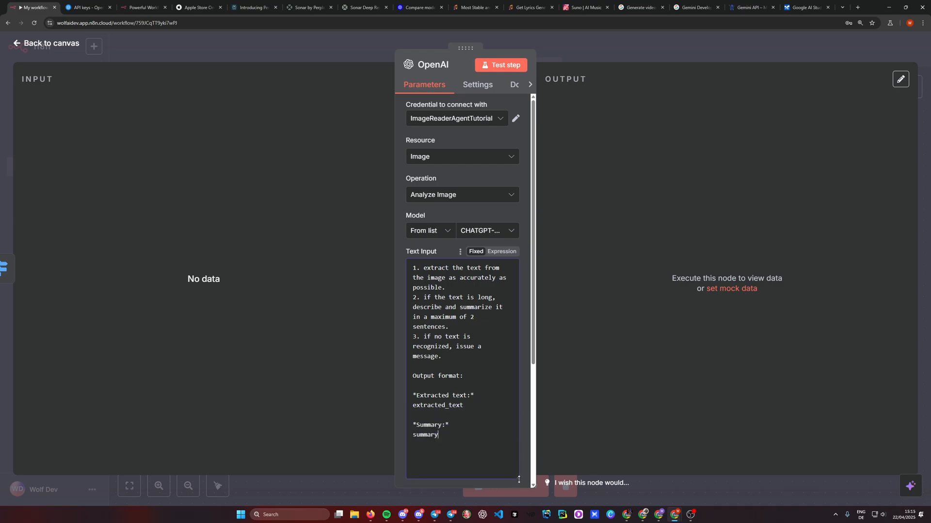
# - Review the prompt's rules for extraction, summarizing and missing text, and its output format for extracted text and summary
pyautogui.scroll(-2, 446, 285)
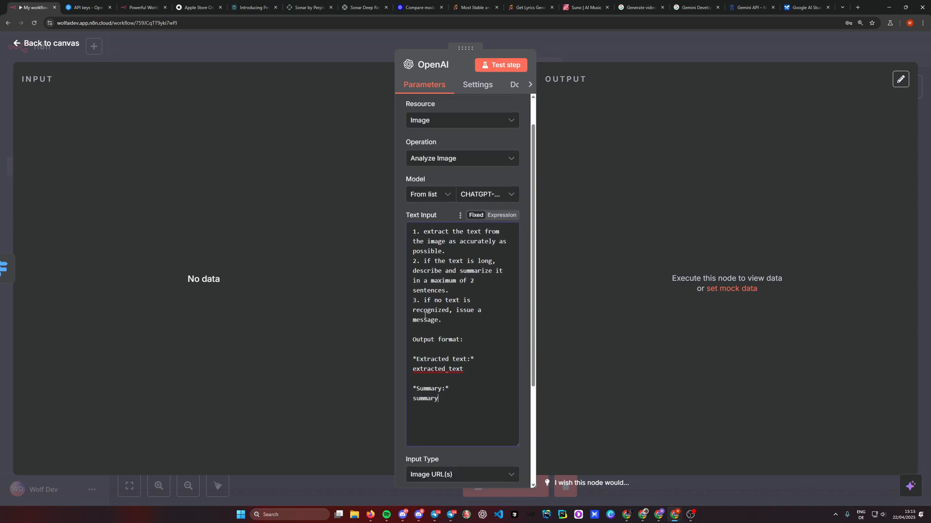
pyautogui.moveTo(424, 231); pyautogui.dragTo(449, 250)
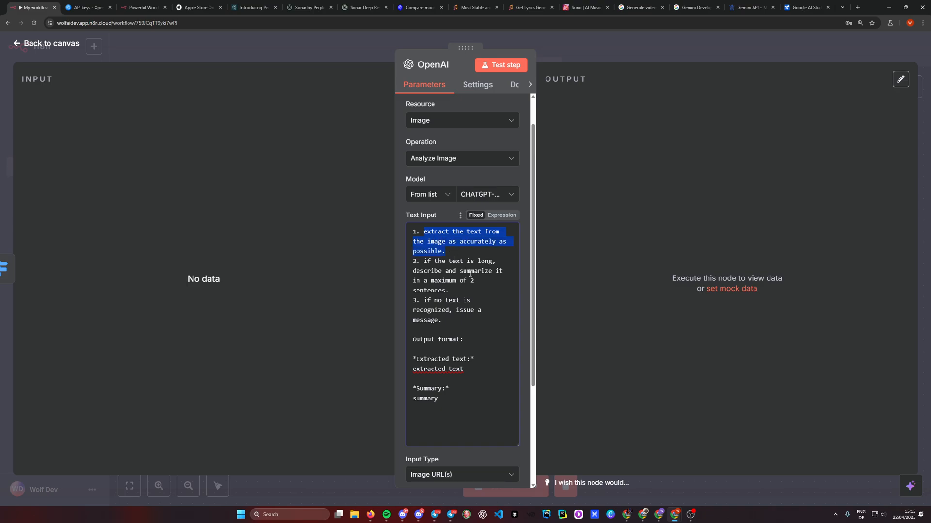
pyautogui.moveTo(477, 282); pyautogui.dragTo(436, 273)
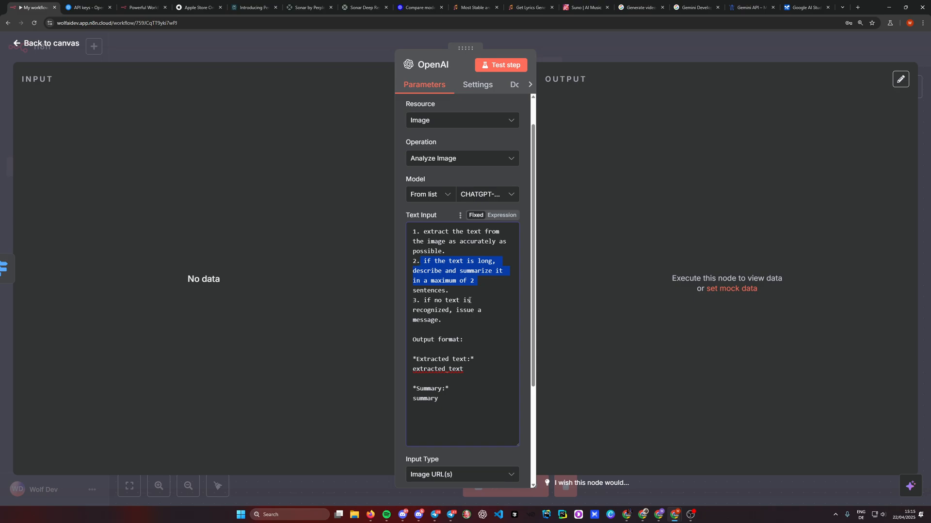
pyautogui.moveTo(463, 290); pyautogui.dragTo(422, 261)
pyautogui.moveTo(441, 321); pyautogui.dragTo(421, 300)
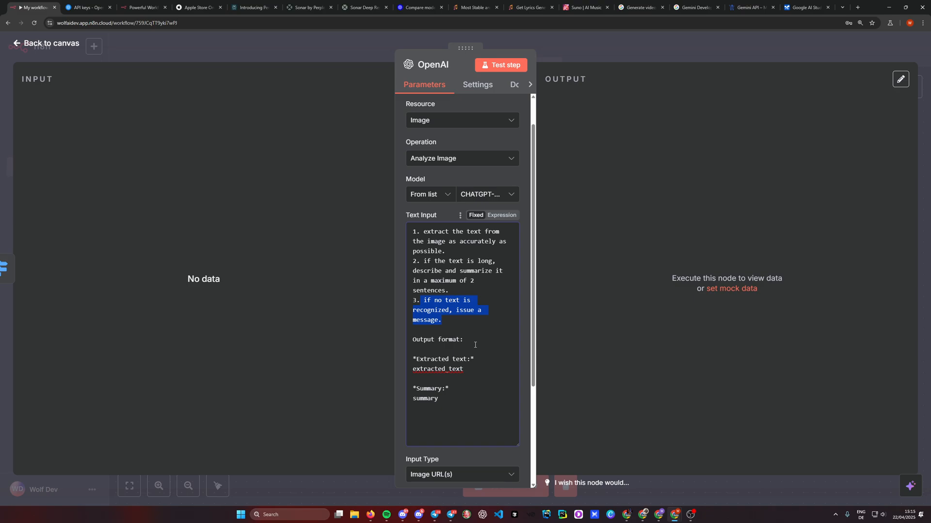
pyautogui.click(443, 331)
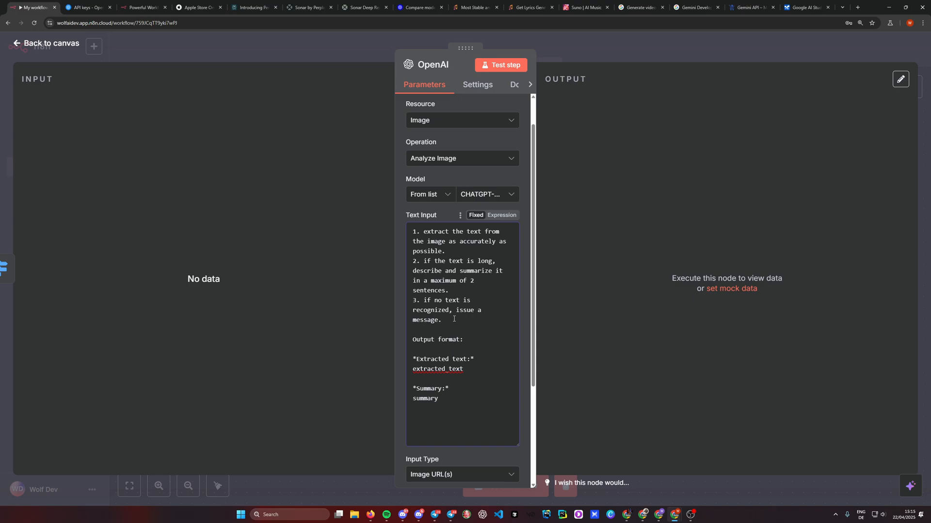
pyautogui.tripleClick(461, 339)
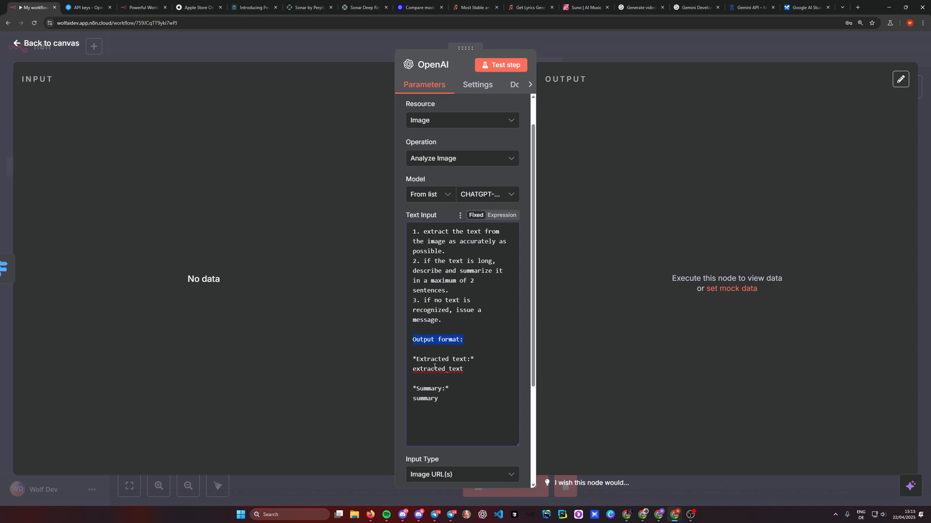
pyautogui.moveTo(455, 400); pyautogui.dragTo(396, 364)
pyautogui.click(471, 369)
pyautogui.moveTo(476, 359); pyautogui.dragTo(407, 355)
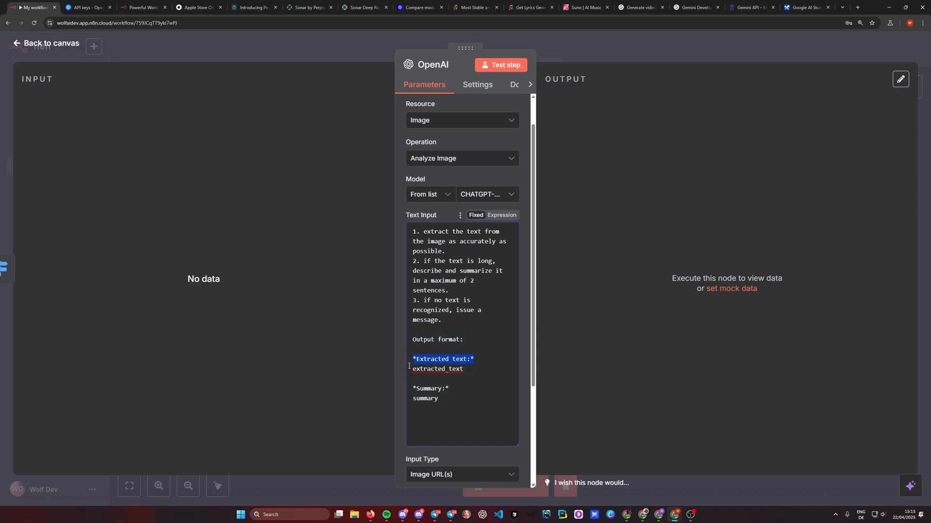
pyautogui.moveTo(465, 371); pyautogui.dragTo(408, 401)
pyautogui.click(450, 423)
# - Set the OpenAI node's input type to Binary File(s) and check its input data field name
pyautogui.scroll(-3, 450, 423)
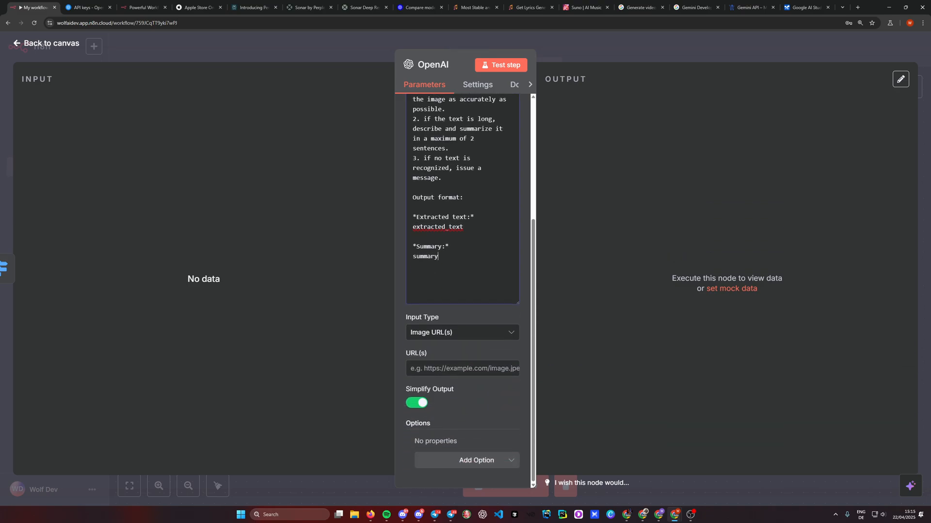
pyautogui.click(459, 334)
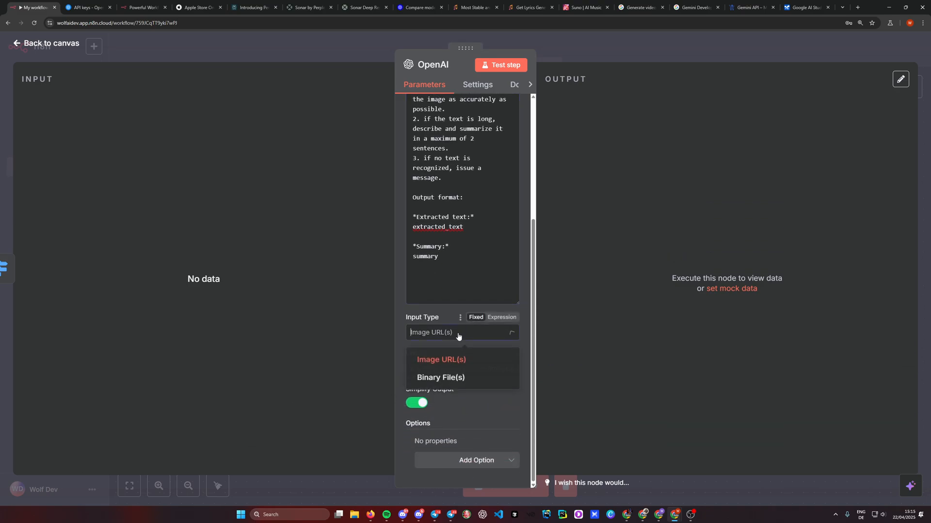
pyautogui.click(451, 361)
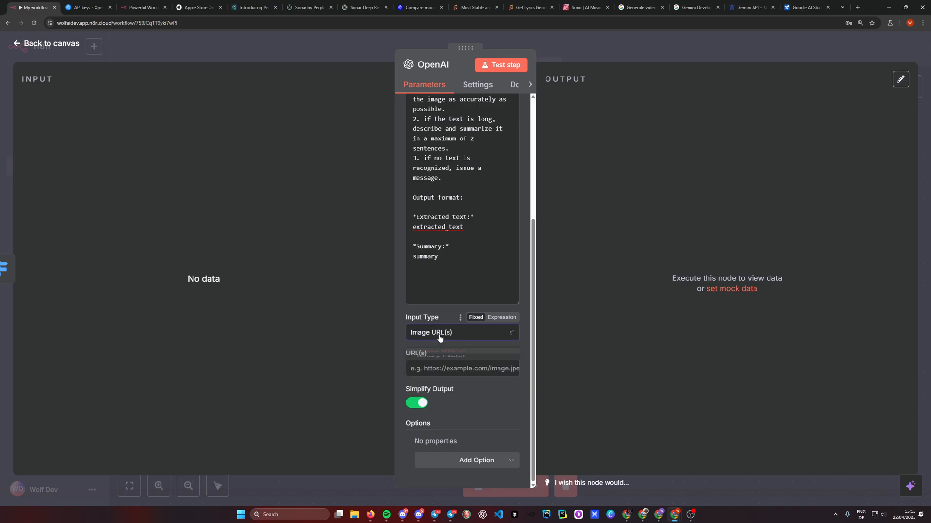
pyautogui.click(430, 369)
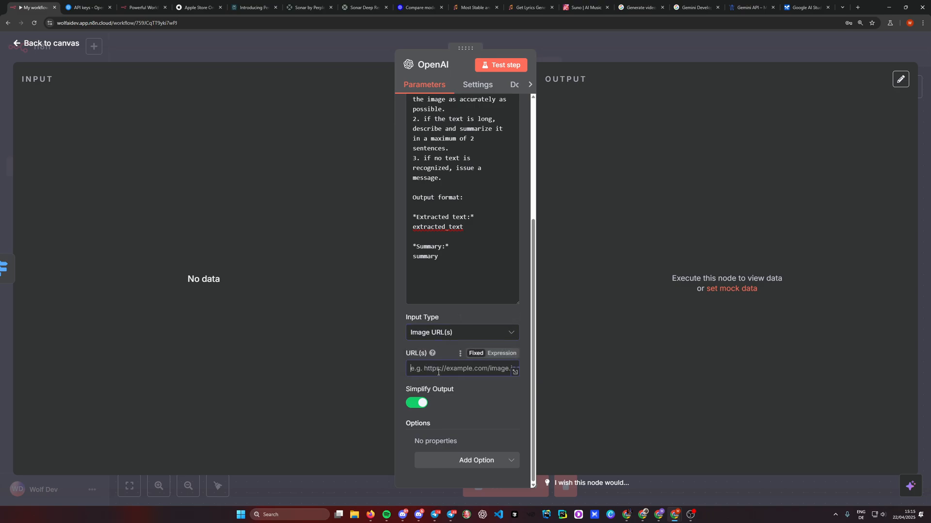
pyautogui.click(441, 333)
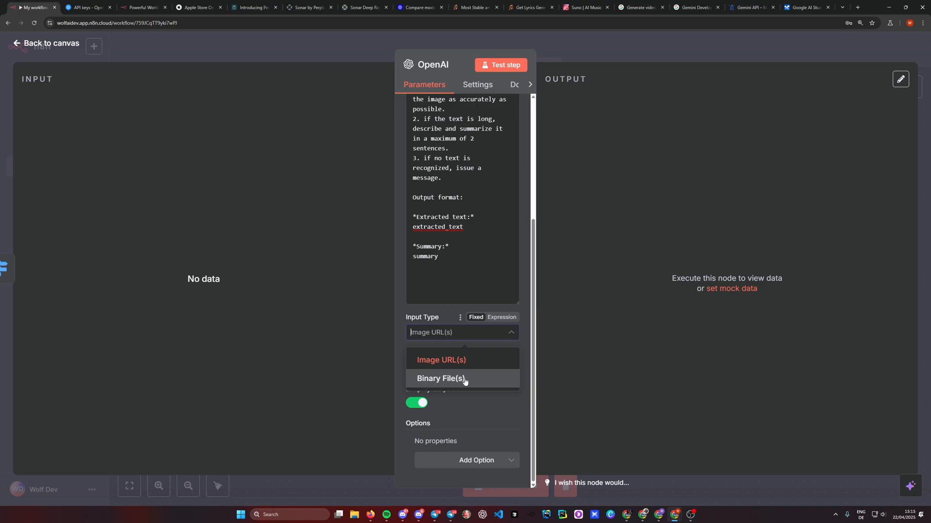
pyautogui.click(444, 383)
pyautogui.doubleClick(425, 370)
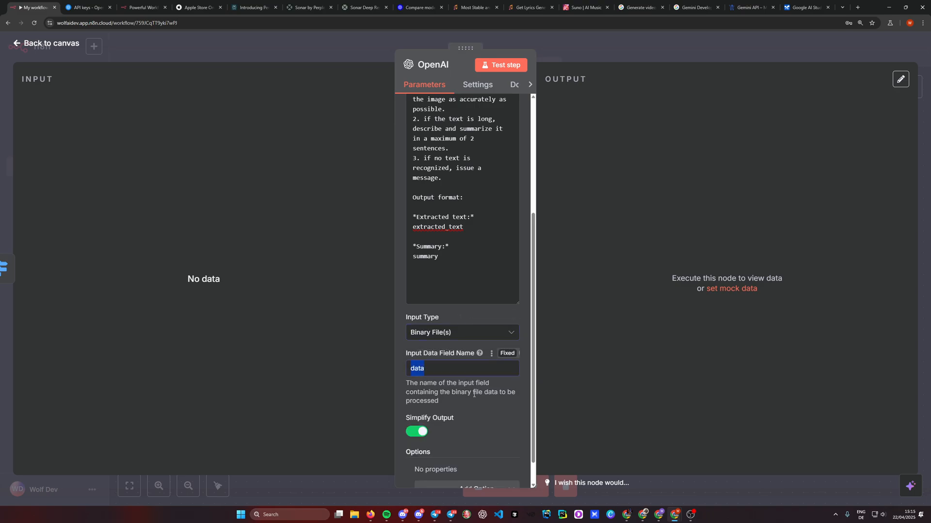
pyautogui.click(471, 399)
pyautogui.scroll(-1, 459, 390)
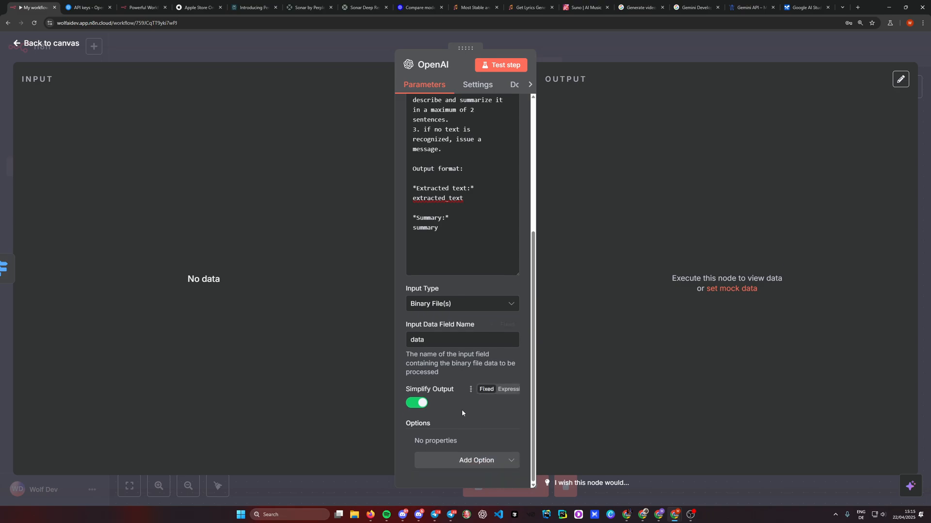
# - Close the OpenAI node's settings and shift the node slightly farther from Switch on the canvas
pyautogui.scroll(6, 460, 402)
pyautogui.press('Escape')
pyautogui.moveTo(616, 334); pyautogui.dragTo(560, 311)
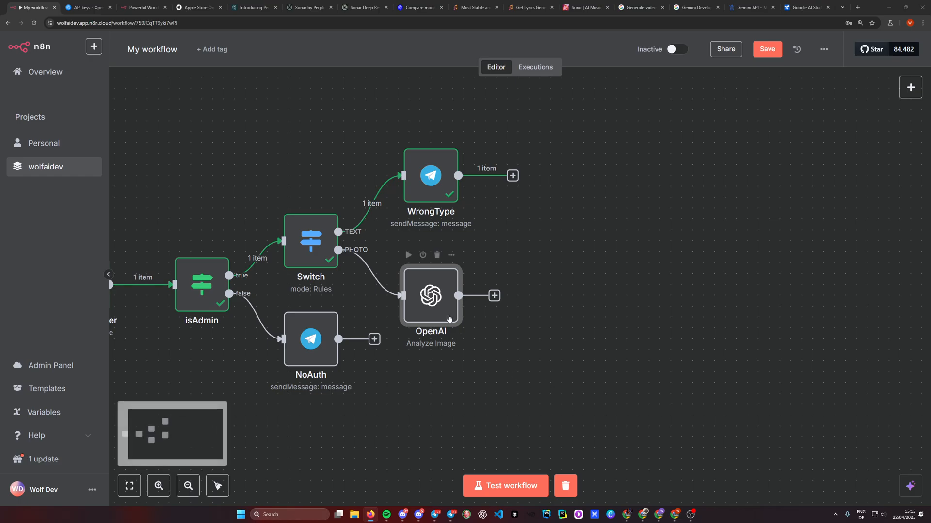
pyautogui.moveTo(429, 310); pyautogui.dragTo(440, 311)
# - Capture a screenshot of the "Flexible AI workflow automation for technical teams" headline on n8n.io and return to the workflow
pyautogui.click(152, 12)
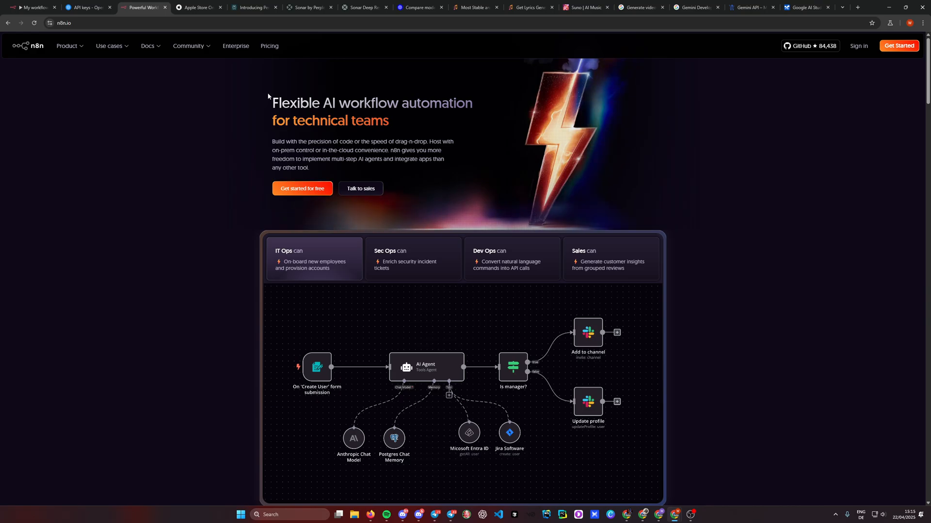
pyautogui.press('super+shift+s')
pyautogui.moveTo(265, 89); pyautogui.dragTo(483, 133)
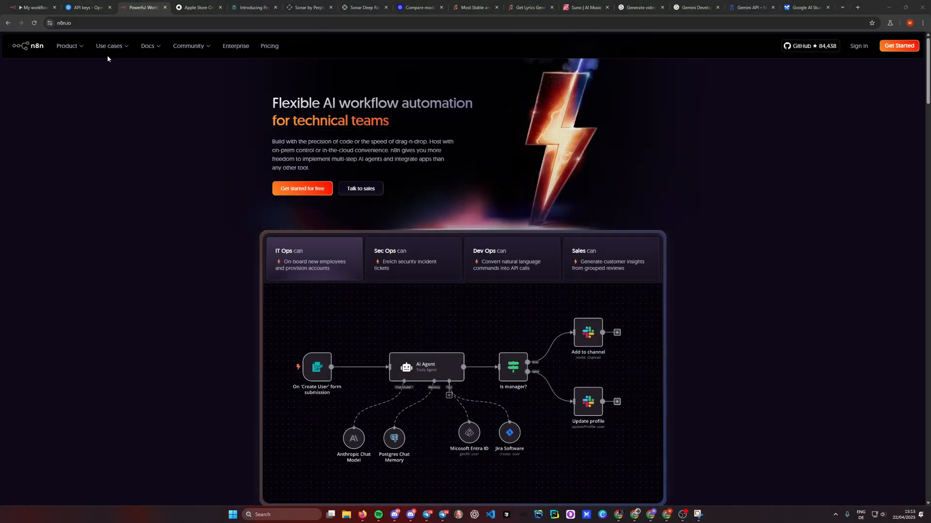
pyautogui.click(34, 7)
# - Start a workflow test and send the copied headline screenshot to the WolfImageReader bot in Telegram
pyautogui.click(506, 486)
pyautogui.click(451, 515)
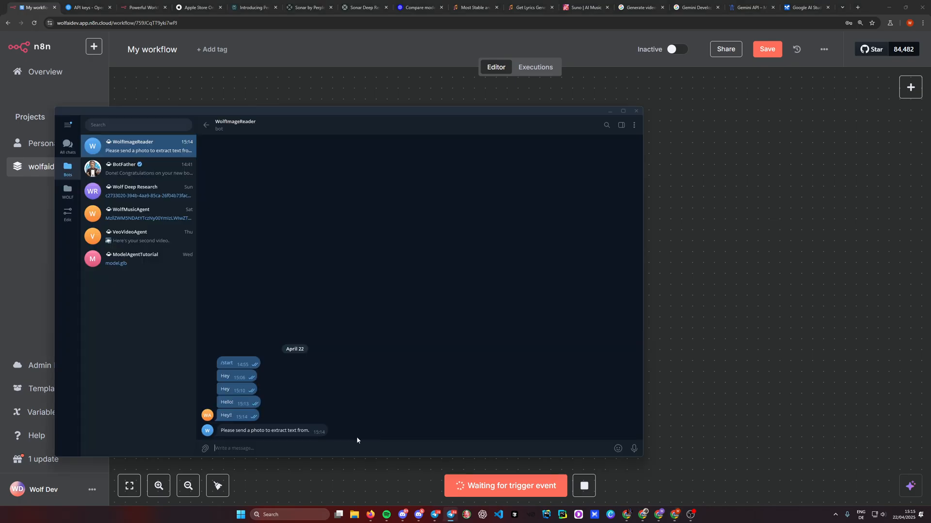
pyautogui.hotkey('ctrl', 'v')
pyautogui.press('Return')
pyautogui.click(707, 335)
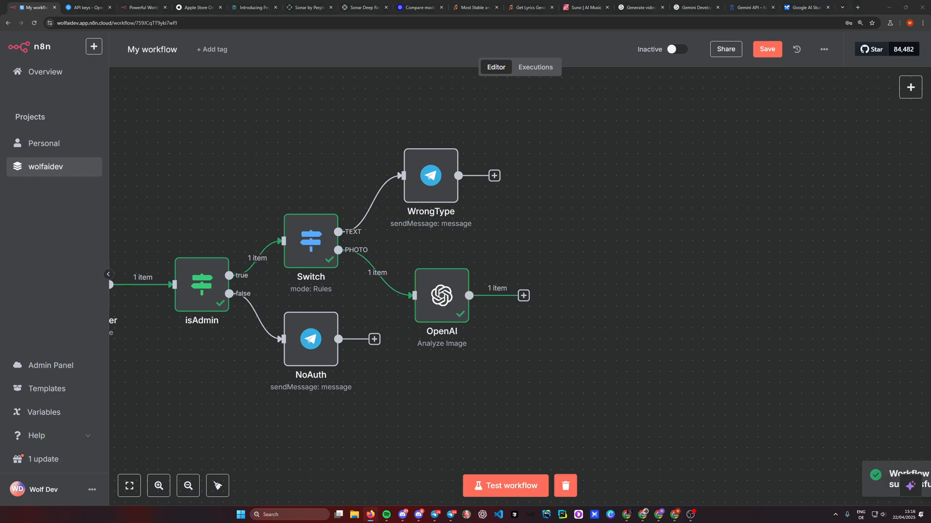
# - Examine the OpenAI node's output in JSON view, checking the extracted text and summary in the content field
pyautogui.doubleClick(424, 305)
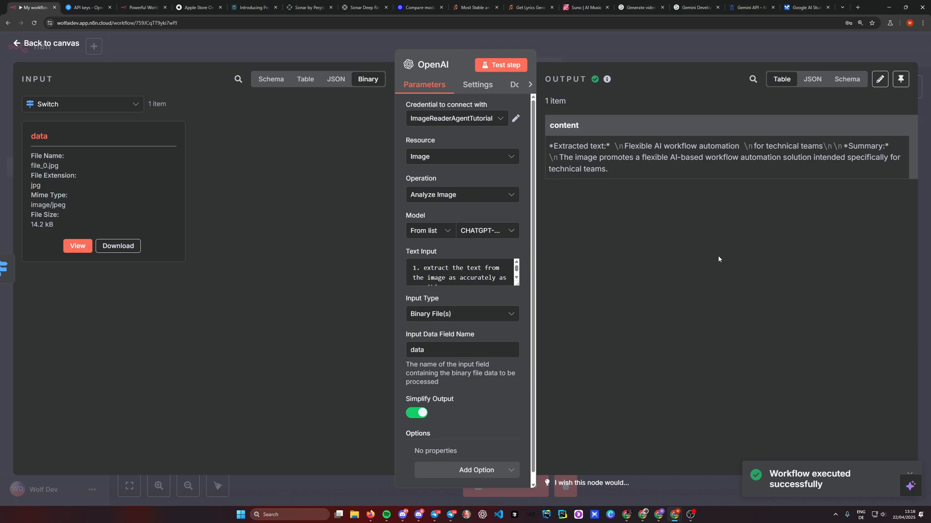
pyautogui.click(812, 79)
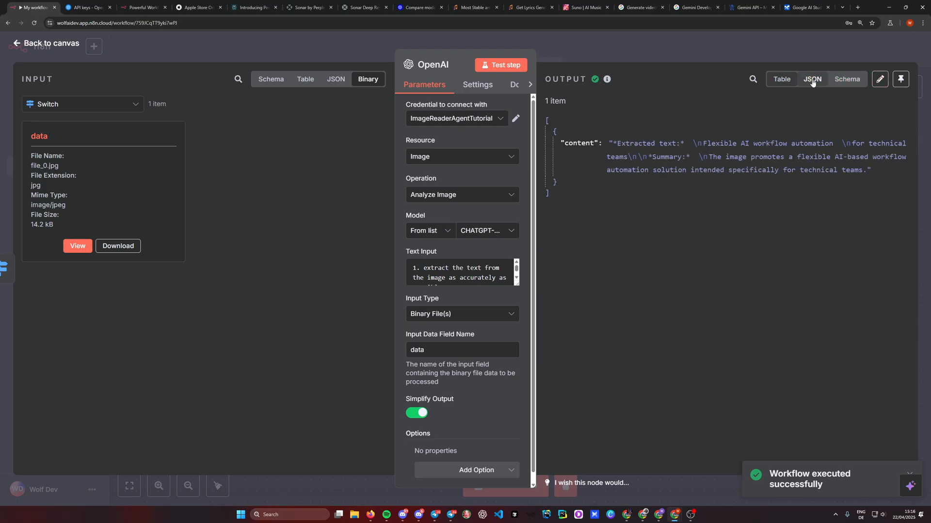
pyautogui.tripleClick(662, 143)
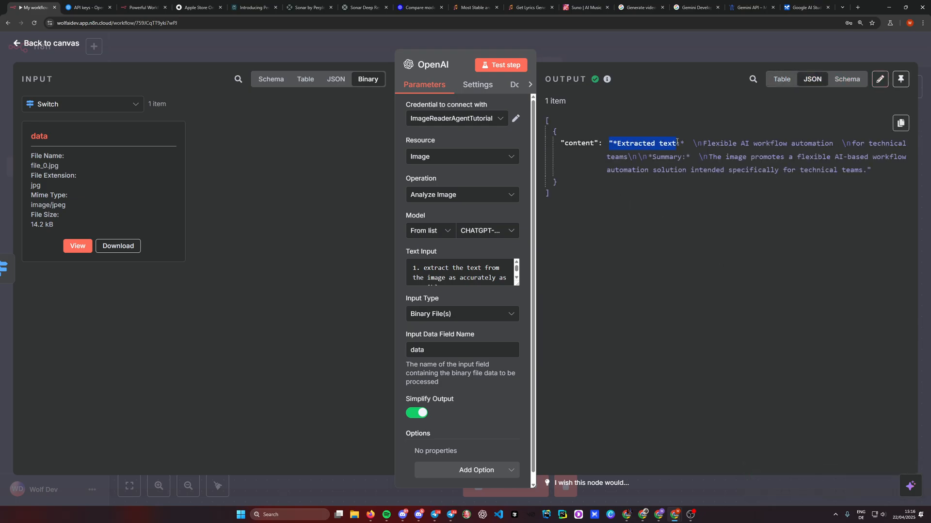
pyautogui.click(642, 155)
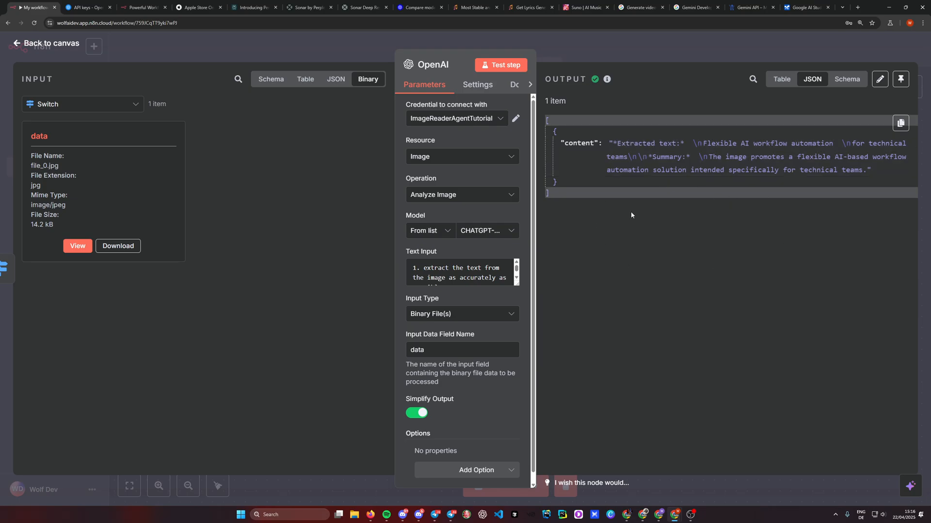
pyautogui.press('Escape')
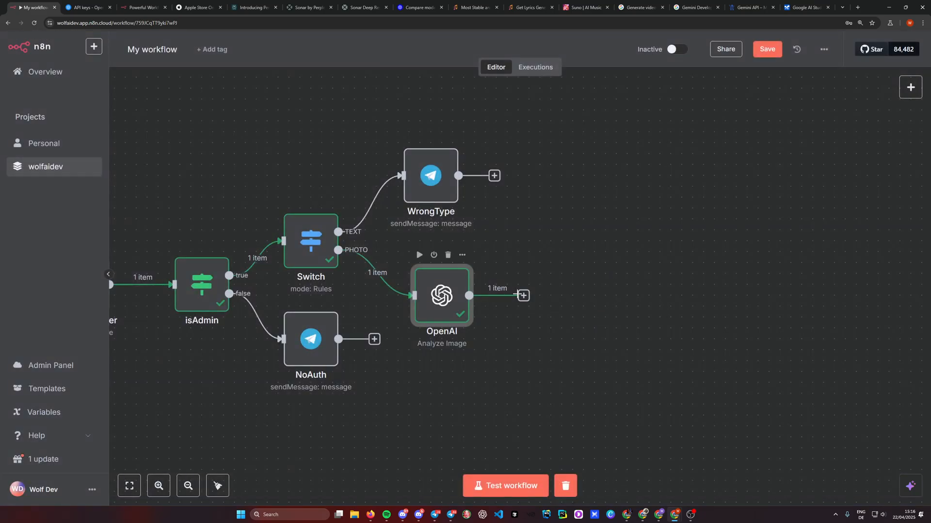
pyautogui.click(523, 297)
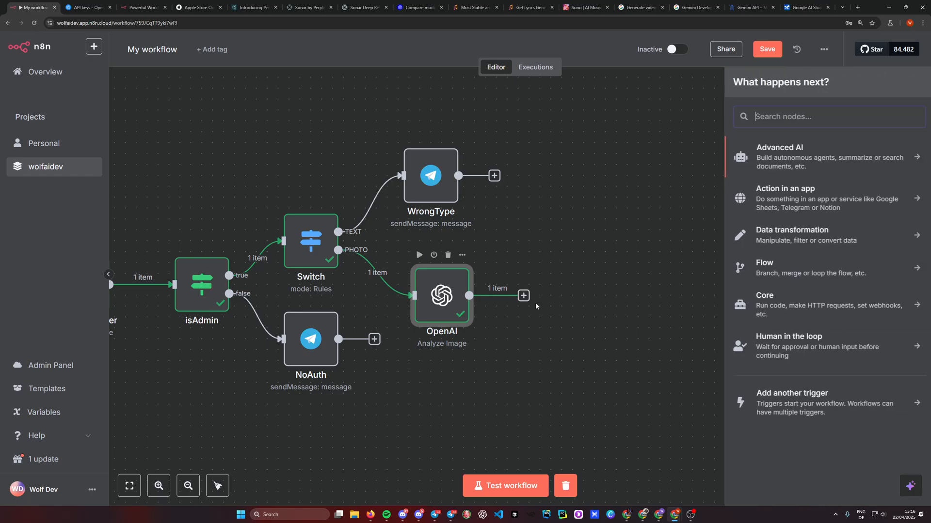
pyautogui.write('tele')
pyautogui.press('Escape')
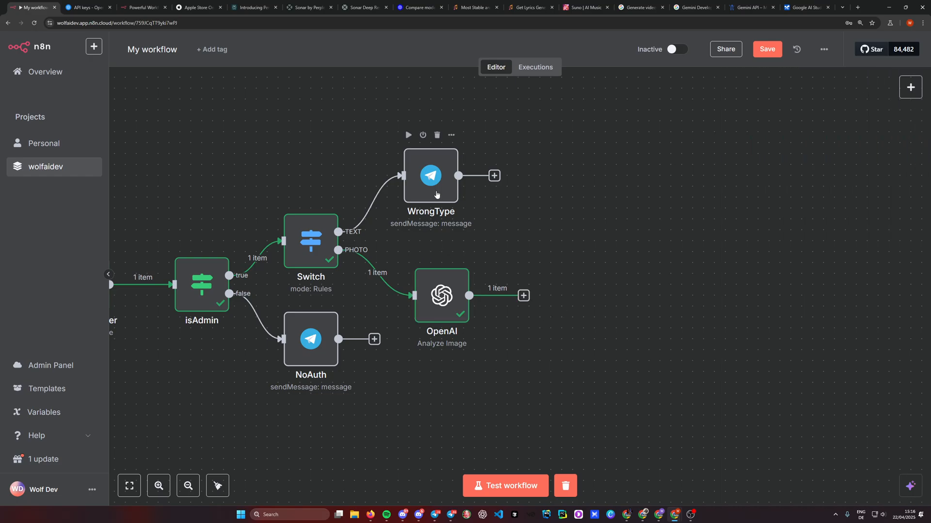
# - Duplicate the WrongType Telegram node, place the copy after OpenAI on its output, and open its settings
pyautogui.click(431, 176)
pyautogui.hotkey('ctrl', 'c')
pyautogui.hotkey('ctrl', 'v')
pyautogui.moveTo(528, 329); pyautogui.dragTo(574, 301)
pyautogui.doubleClick(574, 301)
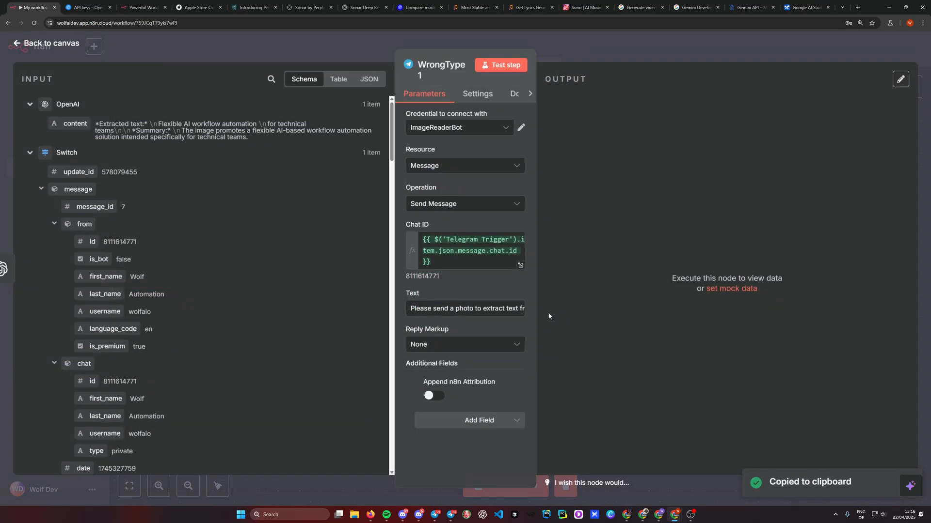
# - Check the copied node's Chat ID expression and rename the node to SendText
pyautogui.moveTo(434, 262); pyautogui.dragTo(415, 237)
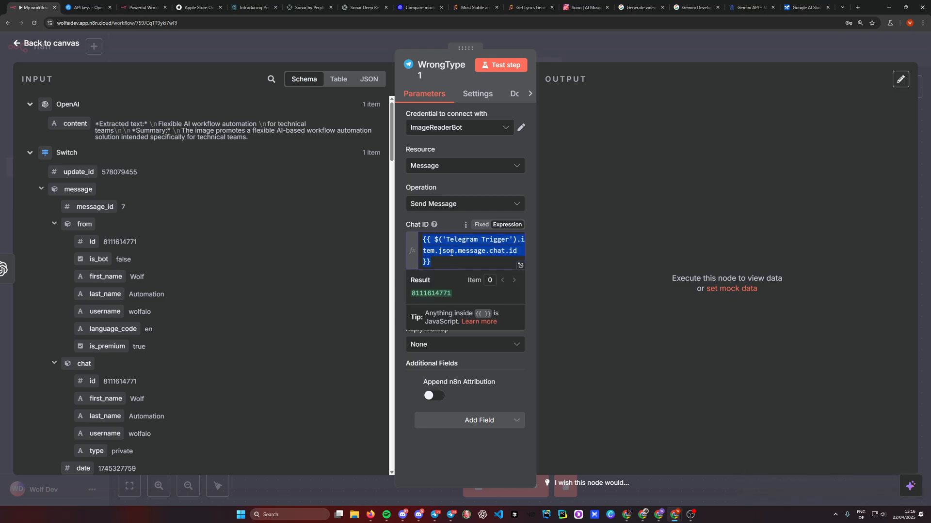
pyautogui.click(433, 80)
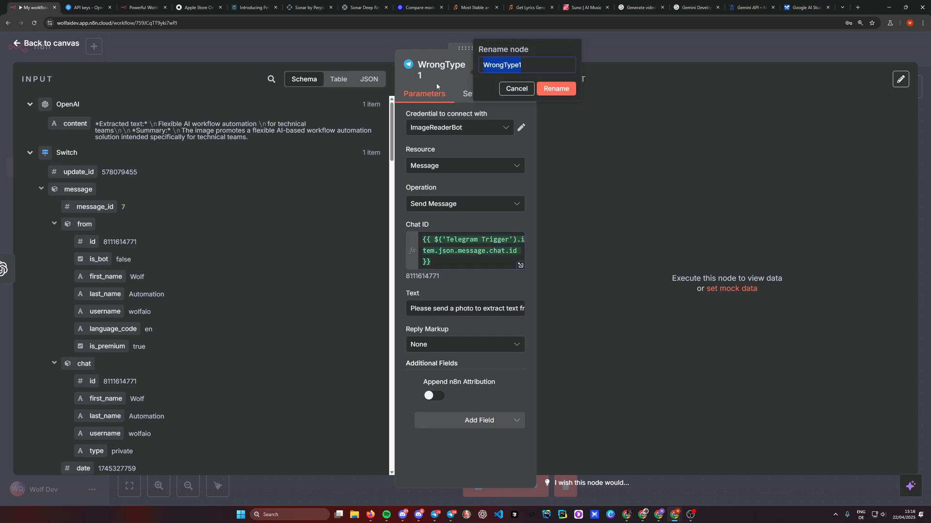
pyautogui.write('SendText')
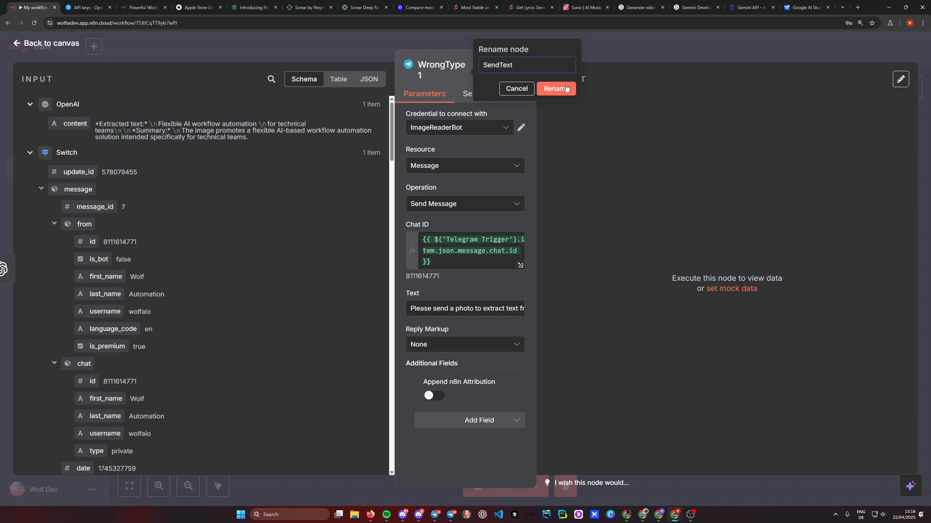
pyautogui.click(566, 88)
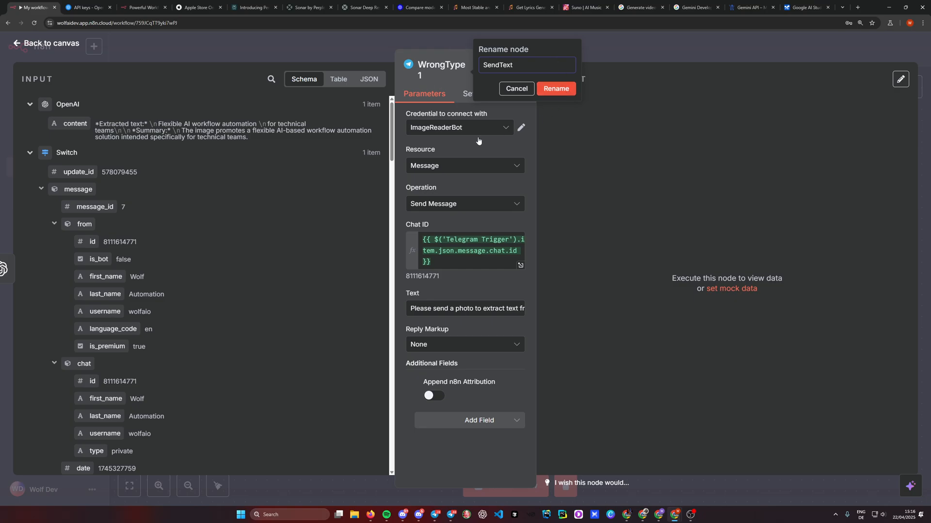
pyautogui.click(460, 123)
pyautogui.click(470, 120)
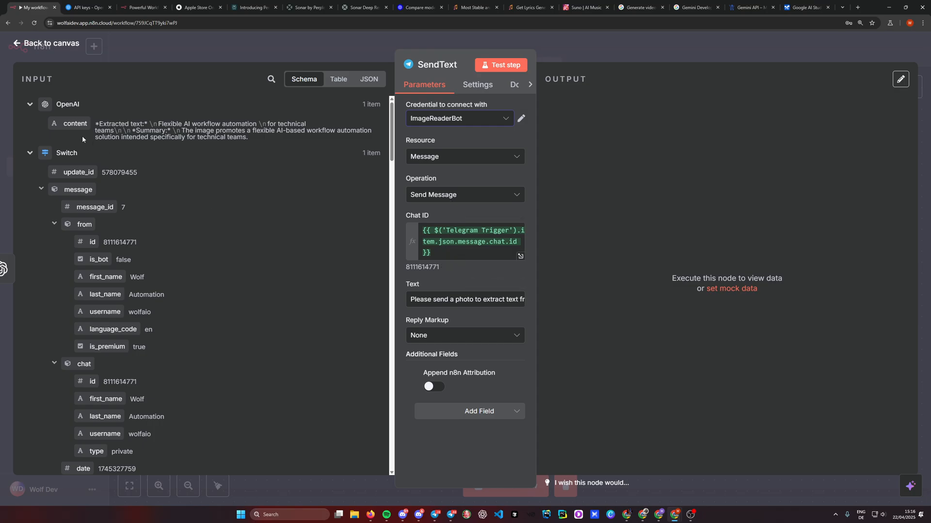
# - Replace SendText's message text with the OpenAI node's content field, {{ $json.content }}
pyautogui.click(449, 301)
pyautogui.hotkey('ctrl', 'a')
pyautogui.press('BackSpace')
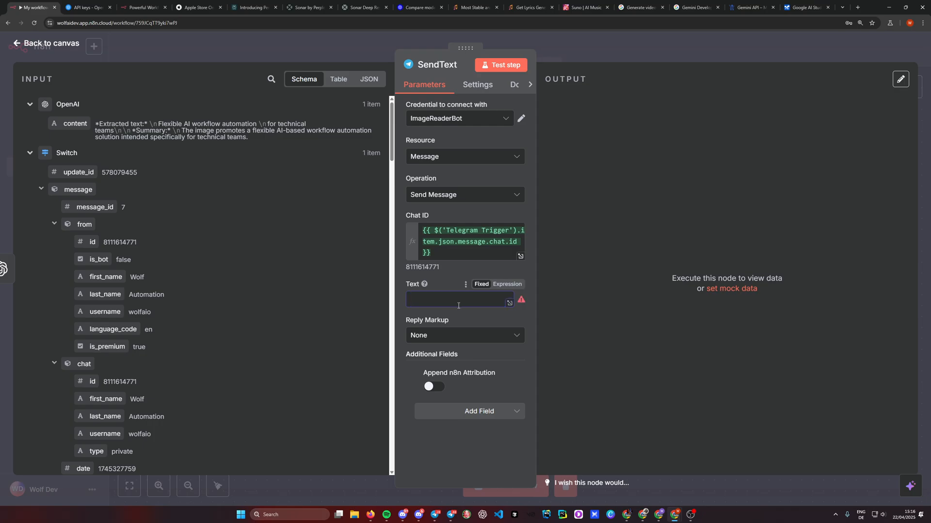
pyautogui.moveTo(73, 123); pyautogui.dragTo(421, 300)
pyautogui.click(446, 285)
pyautogui.click(455, 477)
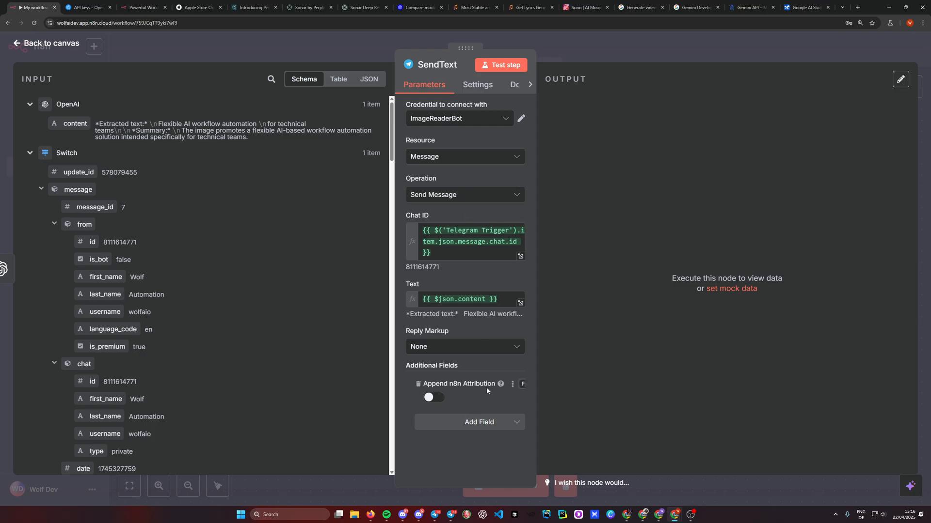
# - Close the SendText settings, save the workflow and execute only the SendText node
pyautogui.click(588, 50)
pyautogui.hotkey('ctrl', 's')
pyautogui.click(550, 255)
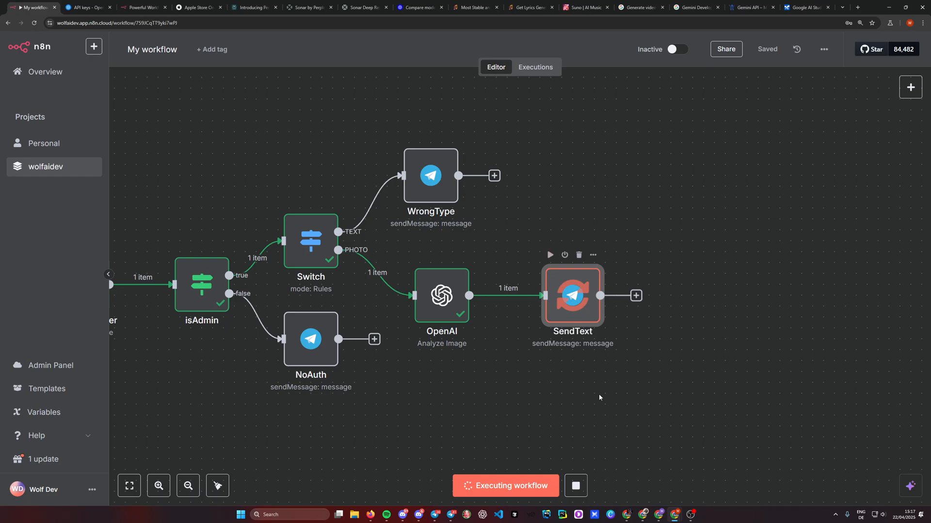
# - Check the bot's reply in Telegram, reading its extracted text and summary sections
pyautogui.click(449, 513)
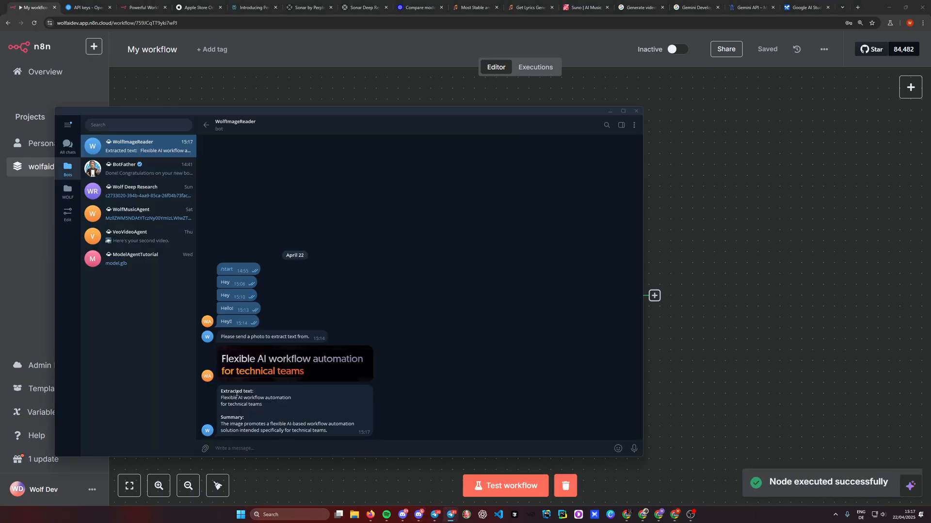
pyautogui.moveTo(268, 405); pyautogui.dragTo(218, 394)
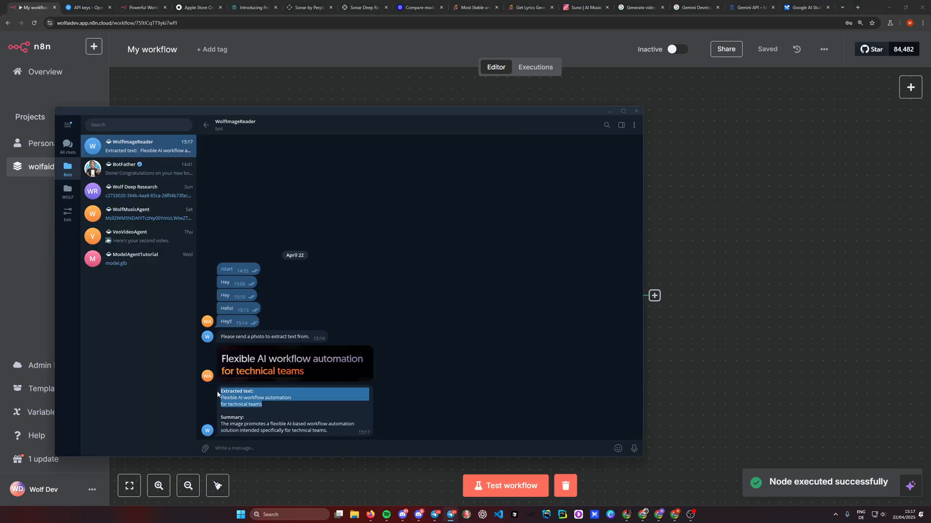
pyautogui.moveTo(334, 433); pyautogui.dragTo(220, 419)
pyautogui.click(315, 448)
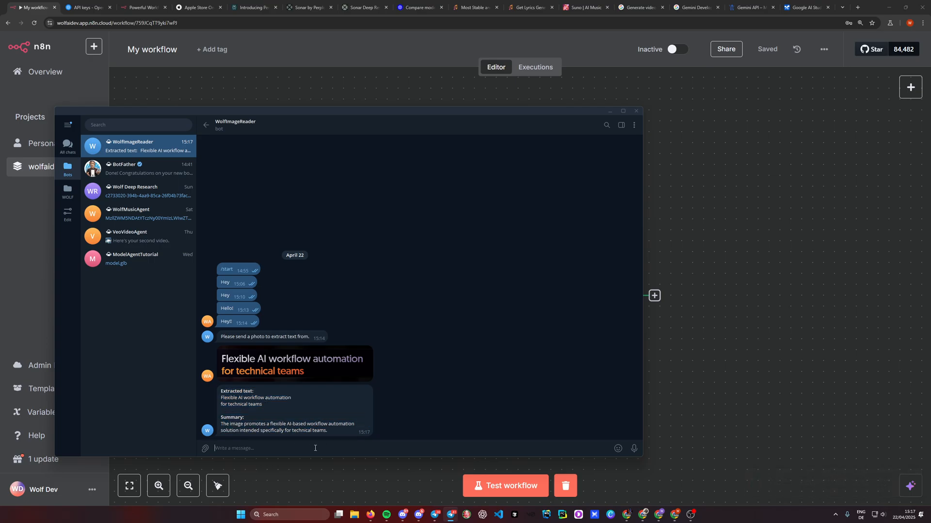
# - Return to the n8n workflow and start a new test run of the whole flow
pyautogui.click(725, 418)
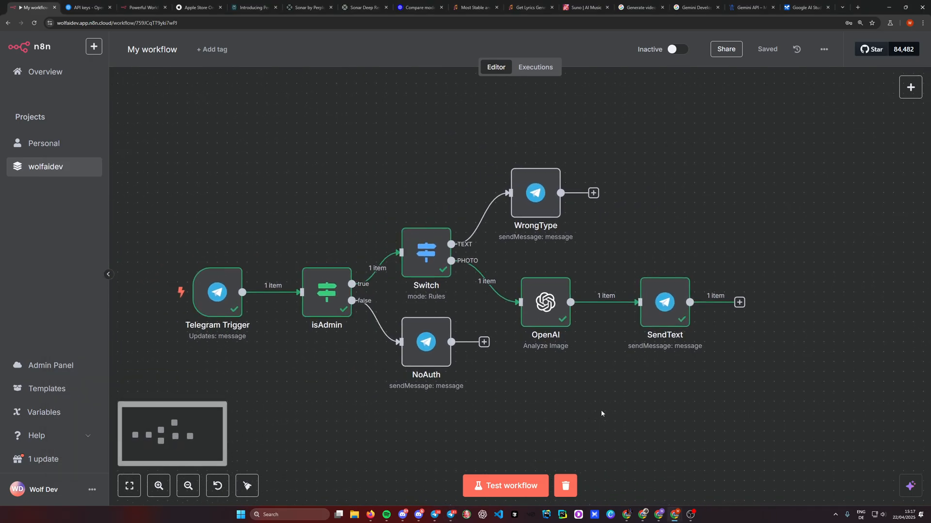
pyautogui.moveTo(601, 413); pyautogui.dragTo(623, 399)
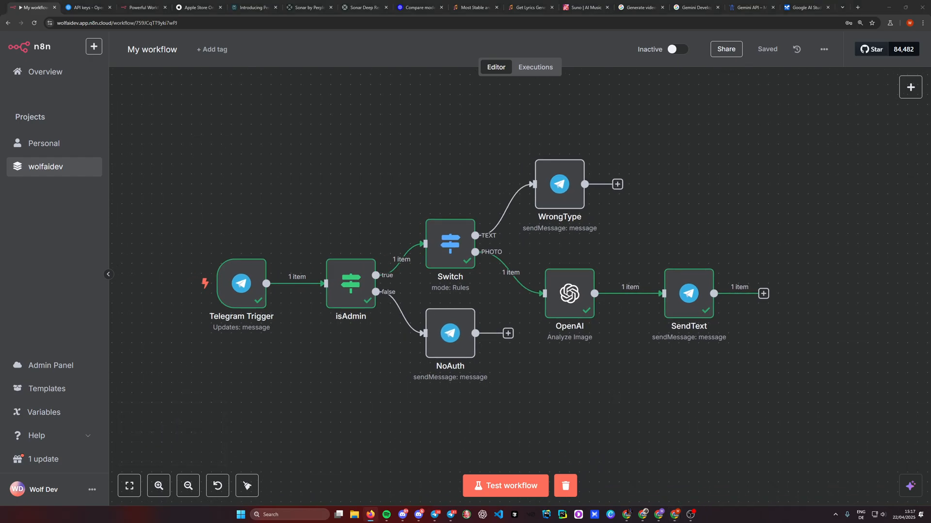
pyautogui.click(514, 486)
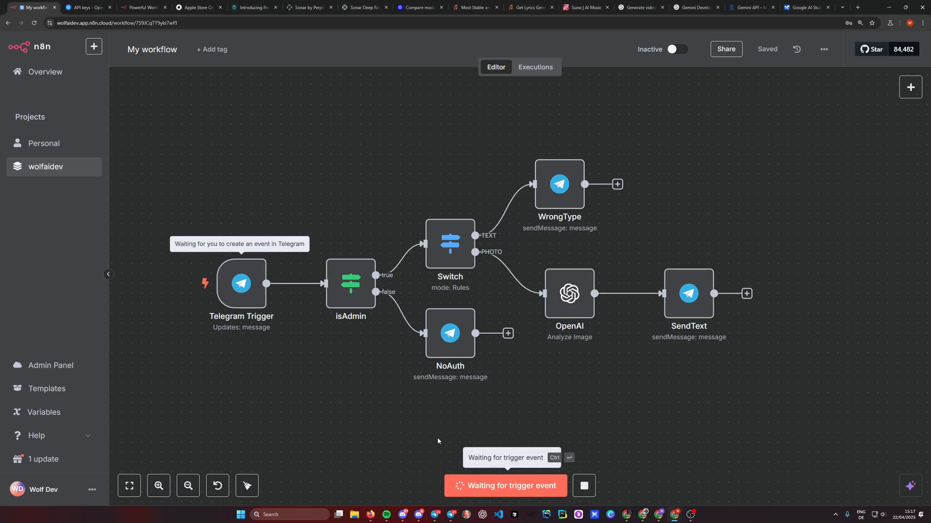
# - Capture a screenshot of the iPhone 16 pricing footnote on Apple's store page and return to the workflow
pyautogui.click(199, 8)
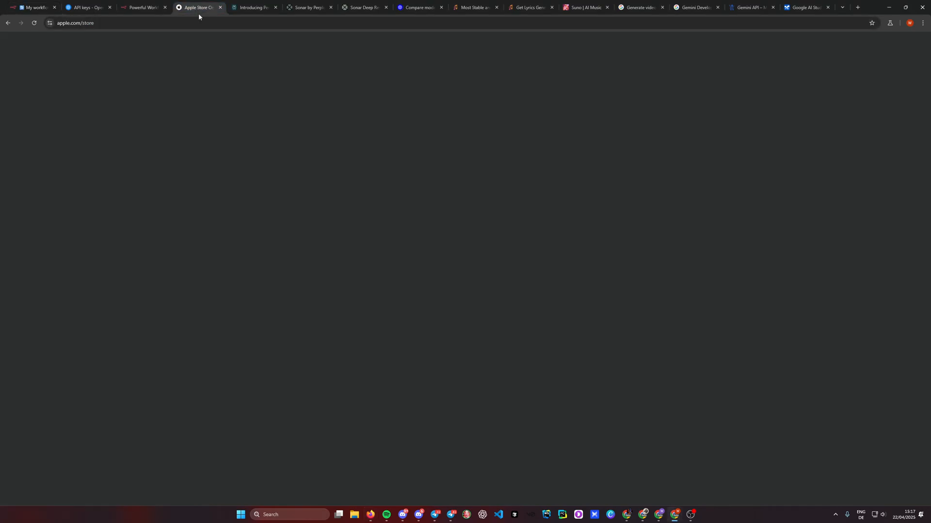
pyautogui.scroll(-14, 362, 275)
pyautogui.scroll(-15, 361, 275)
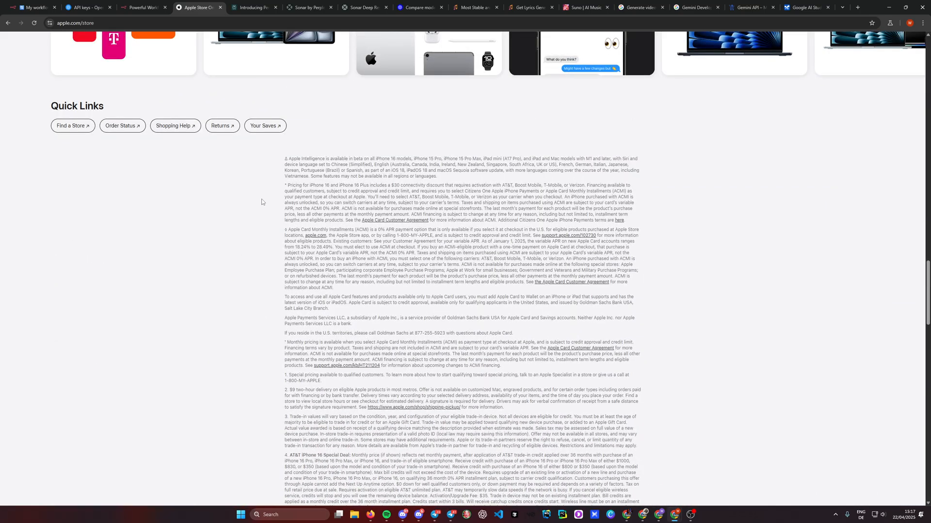
pyautogui.press('super+shift+s')
pyautogui.moveTo(280, 181); pyautogui.dragTo(639, 245)
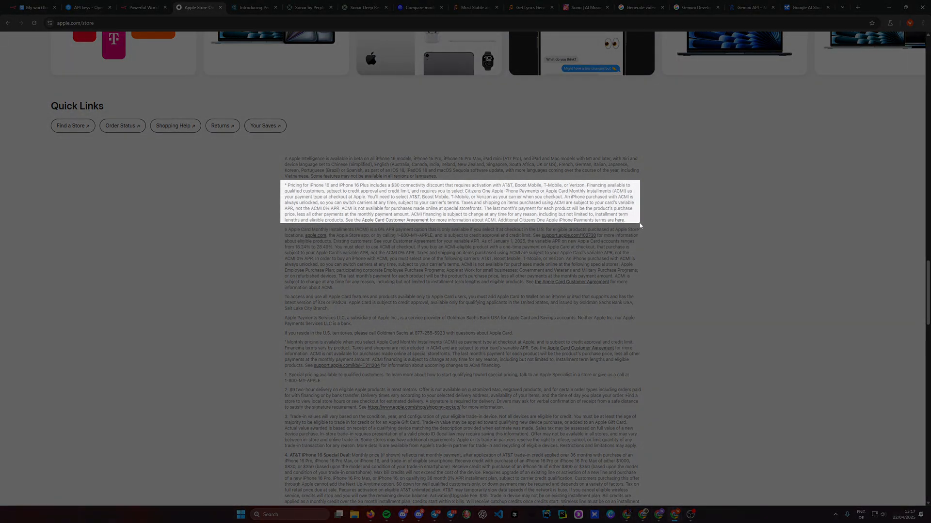
pyautogui.scroll(5, 416, 297)
pyautogui.scroll(6, 416, 297)
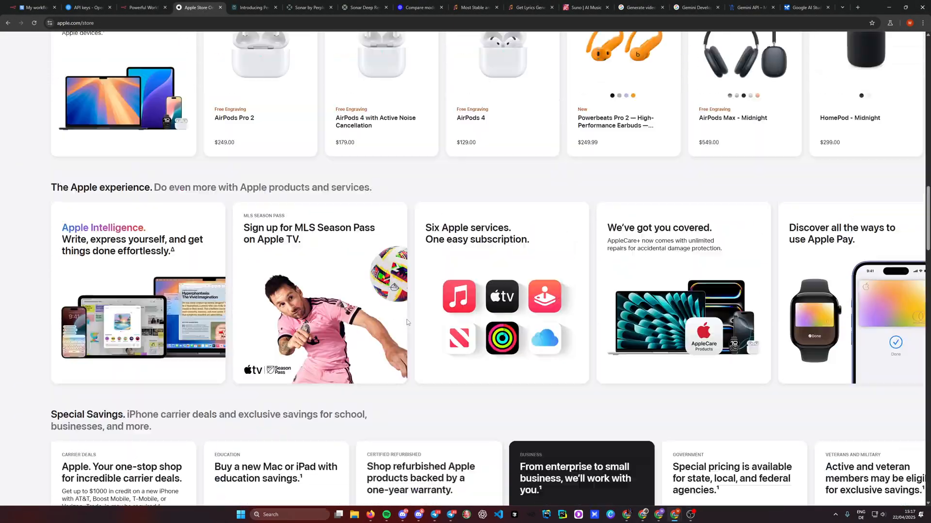
pyautogui.click(34, 7)
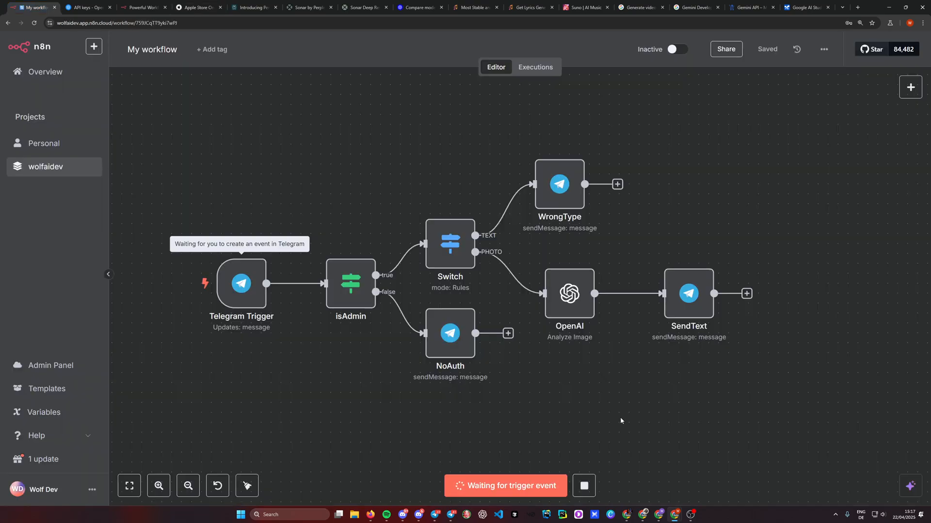
# - Shrink the Telegram window and arrange it with the canvas so the workflow nodes can be watched alongside the chat
pyautogui.scroll(-3, 593, 423)
pyautogui.hscroll(3, 594, 423)
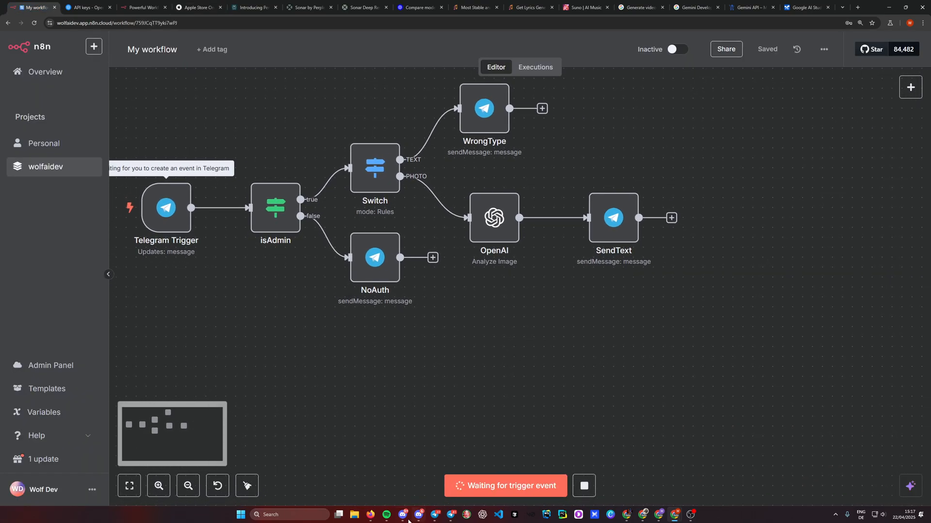
pyautogui.click(449, 515)
pyautogui.moveTo(359, 122); pyautogui.dragTo(475, 116)
pyautogui.moveTo(760, 463); pyautogui.dragTo(500, 385)
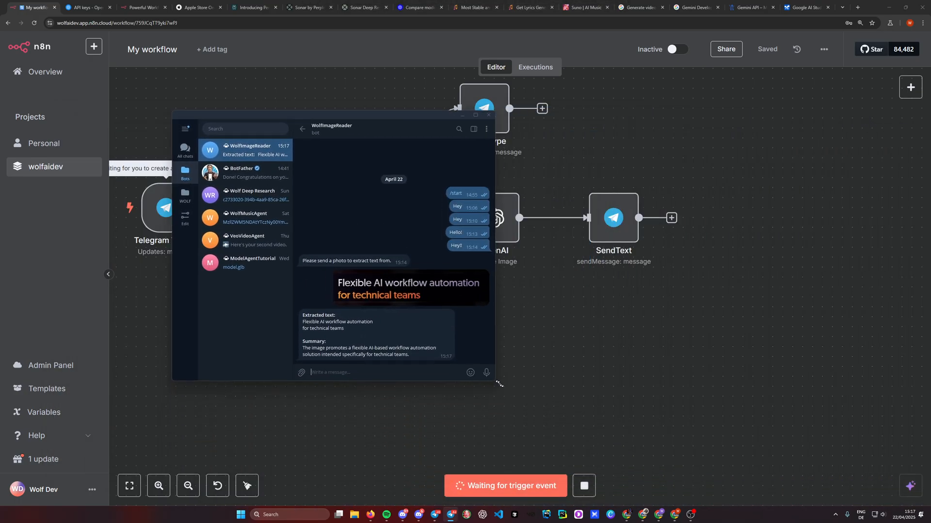
pyautogui.moveTo(385, 121); pyautogui.dragTo(742, 287)
pyautogui.moveTo(651, 185); pyautogui.dragTo(708, 137)
pyautogui.moveTo(620, 141); pyautogui.dragTo(667, 149)
pyautogui.moveTo(530, 290); pyautogui.dragTo(426, 284)
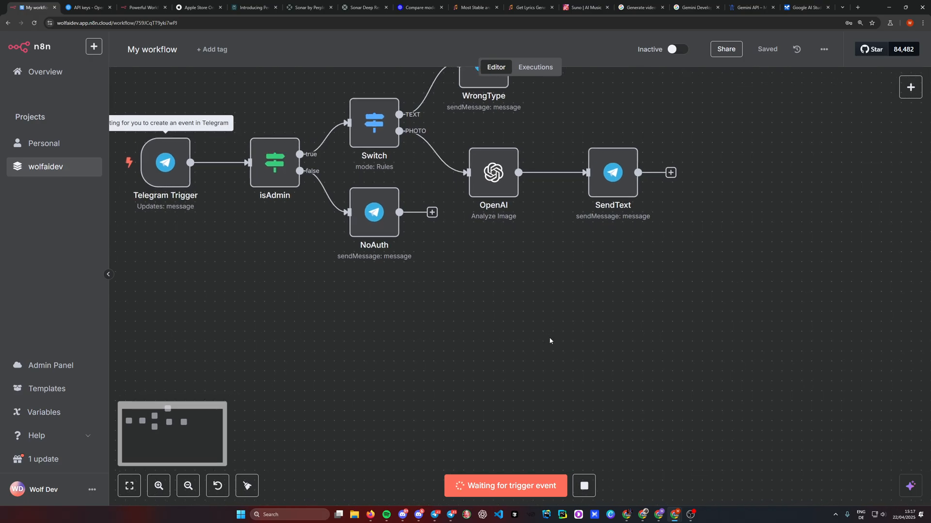
# - Bring Telegram forward, place it just below the SendText node and send the pricing footnote screenshot to the bot
pyautogui.click(451, 514)
pyautogui.moveTo(731, 284); pyautogui.dragTo(712, 229)
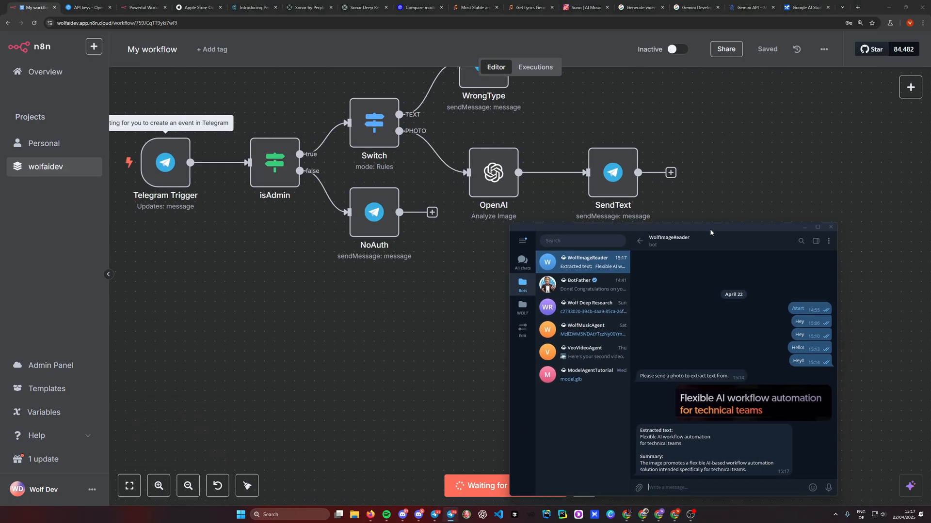
pyautogui.hotkey('ctrl', 'v')
pyautogui.click(725, 405)
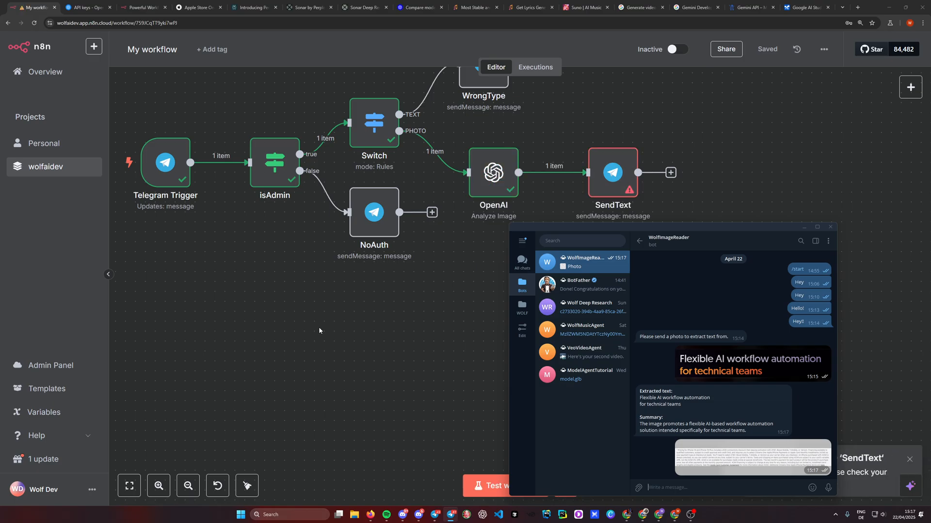
# - Open the SendText node to examine its execution error and the content it received
pyautogui.click(319, 328)
pyautogui.doubleClick(600, 169)
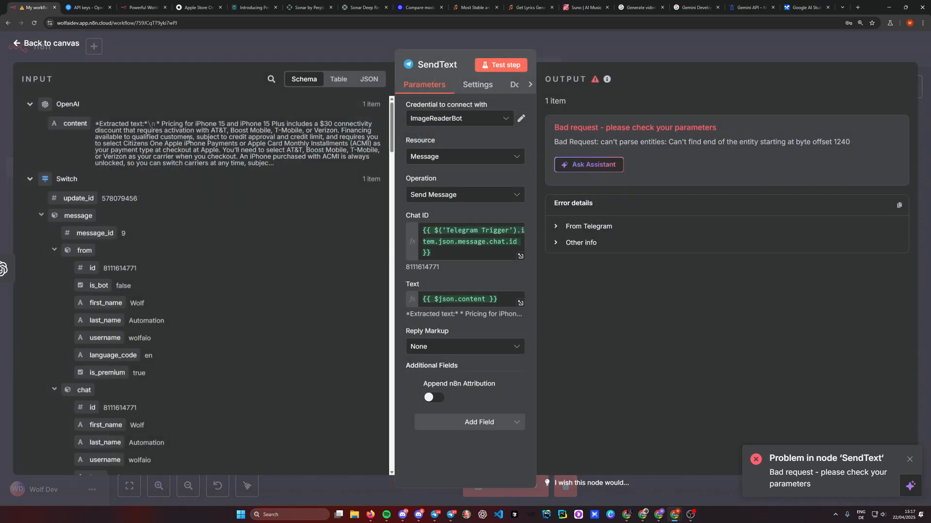
# - Compare the OpenAI node's extracted content with the SendText node's input and error to locate the character breaking the message
pyautogui.click(635, 46)
pyautogui.doubleClick(493, 173)
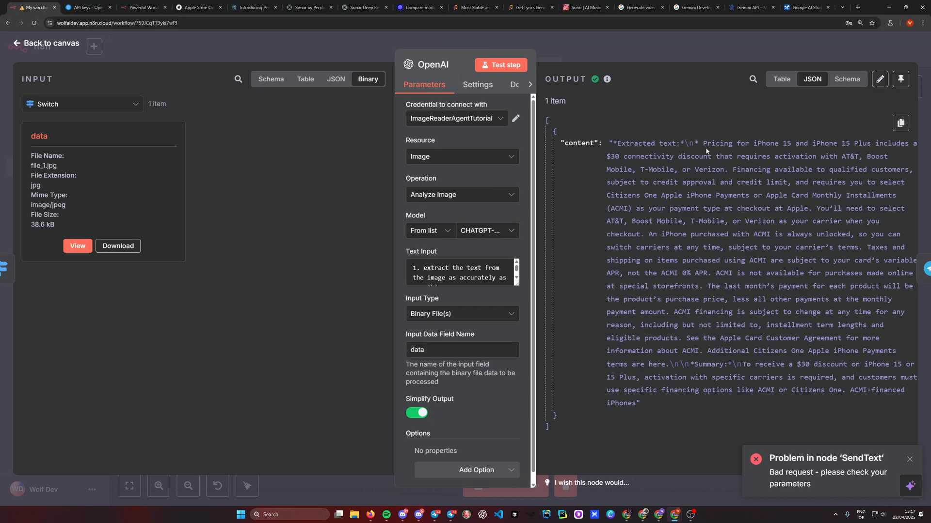
pyautogui.click(709, 182)
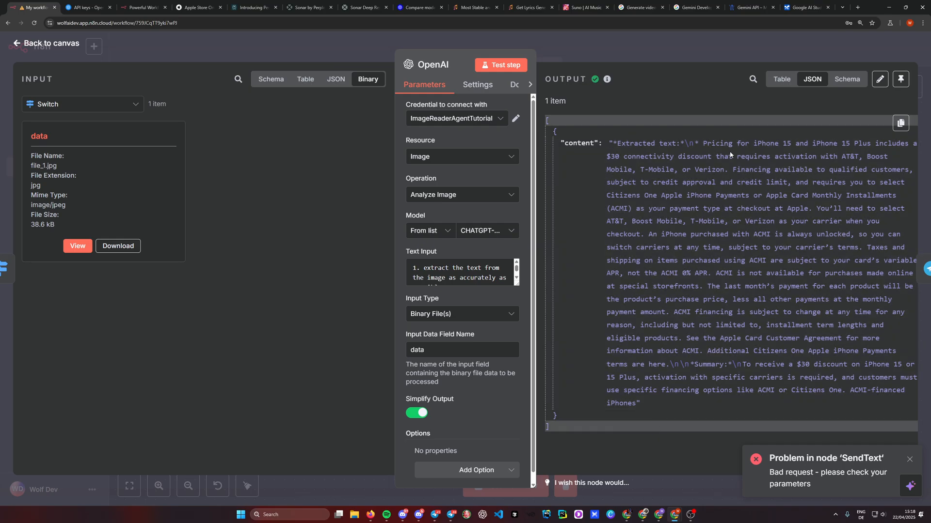
pyautogui.click(630, 52)
pyautogui.doubleClick(612, 177)
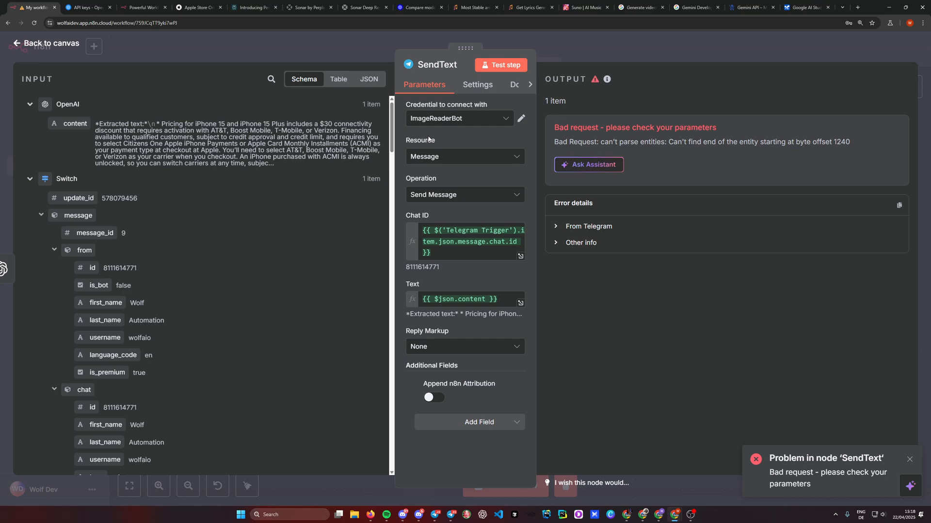
pyautogui.press('Escape')
pyautogui.scroll(3, 529, 269)
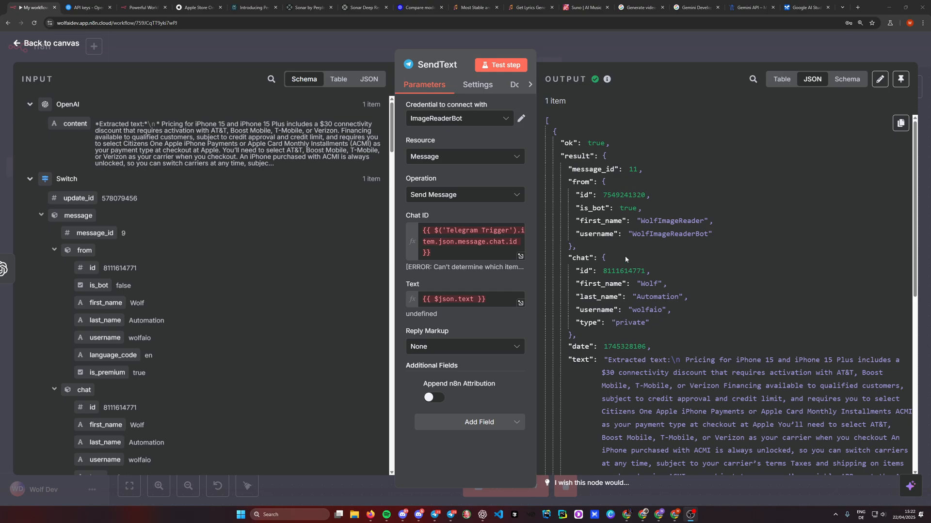
pyautogui.click(624, 39)
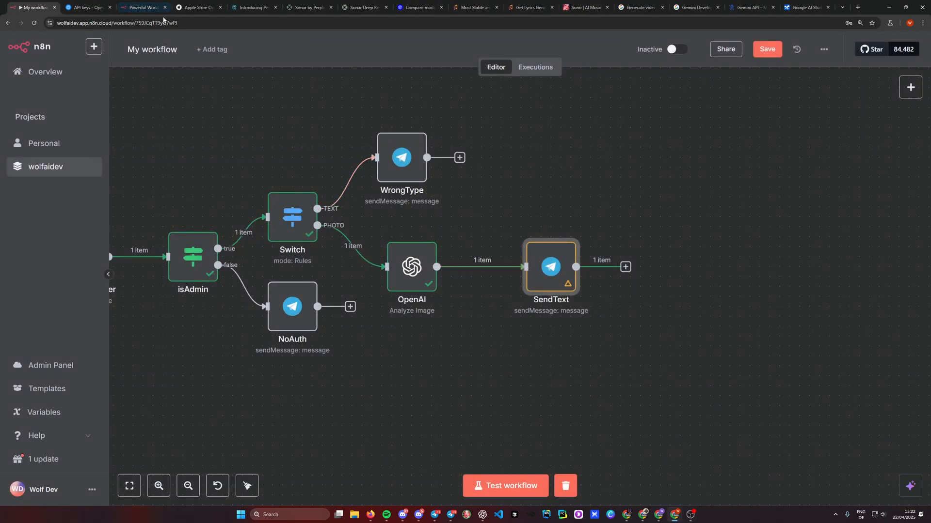
# - Check the asterisk before the iPhone 16 pricing footnote on Apple's store page and return to the workflow
pyautogui.click(196, 7)
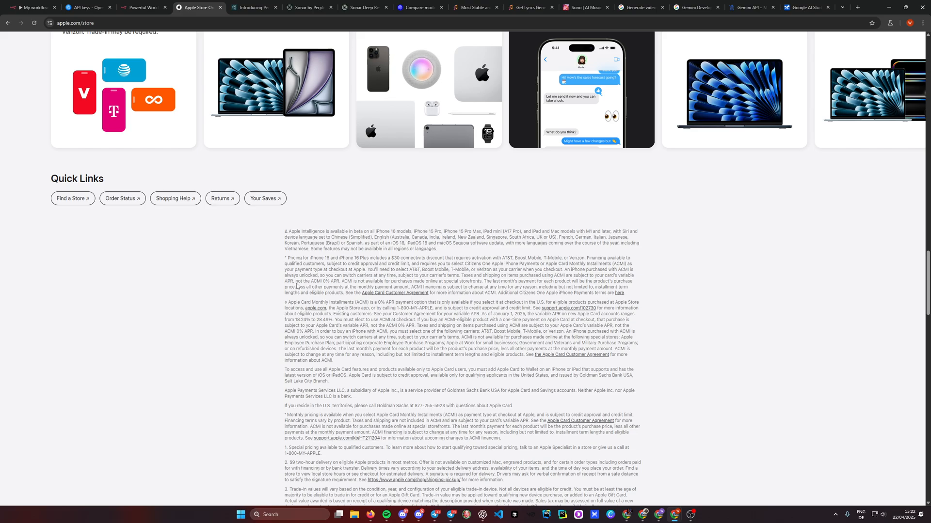
pyautogui.moveTo(289, 259); pyautogui.dragTo(286, 260)
pyautogui.click(32, 8)
# - Make room beside SendText and insert a Code node between the OpenAI and SendText nodes
pyautogui.moveTo(551, 269); pyautogui.dragTo(561, 269)
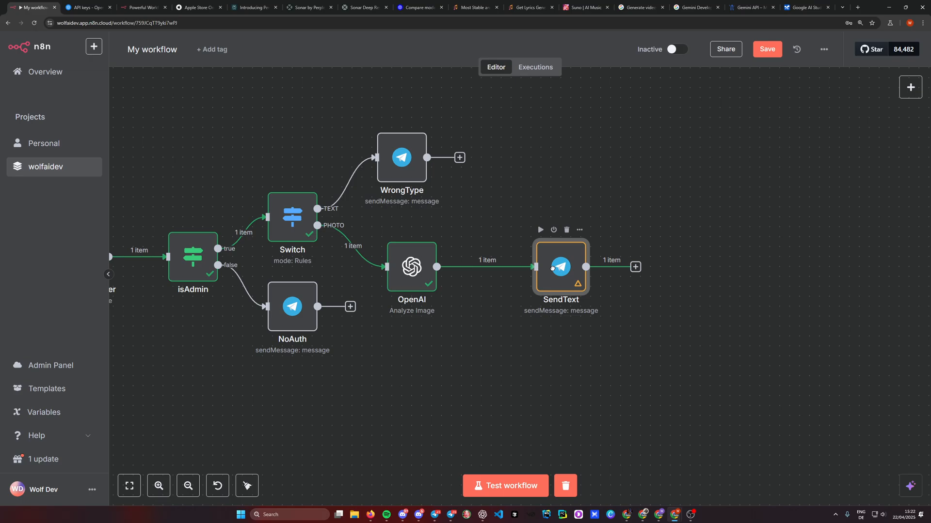
pyautogui.click(476, 267)
pyautogui.write('code')
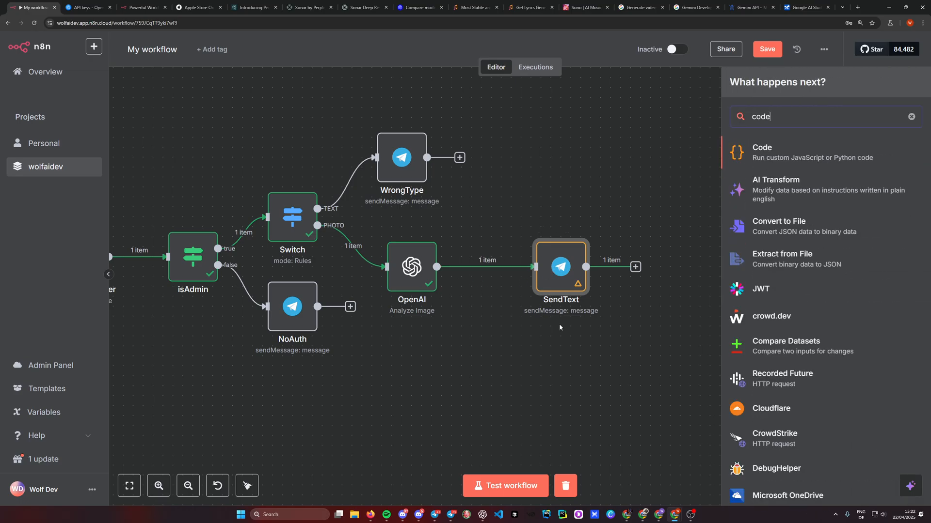
pyautogui.press('Return')
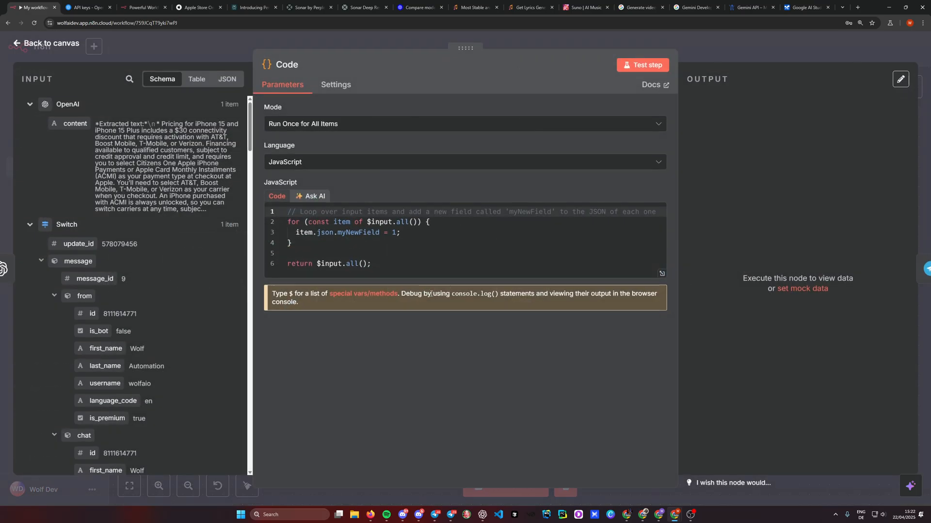
# - Replace the Code node's default JavaScript with a script that strips Markdown characters and HTML from $json["content"], preserves *Summary* and *Extracted text*, and returns text
pyautogui.click(413, 256)
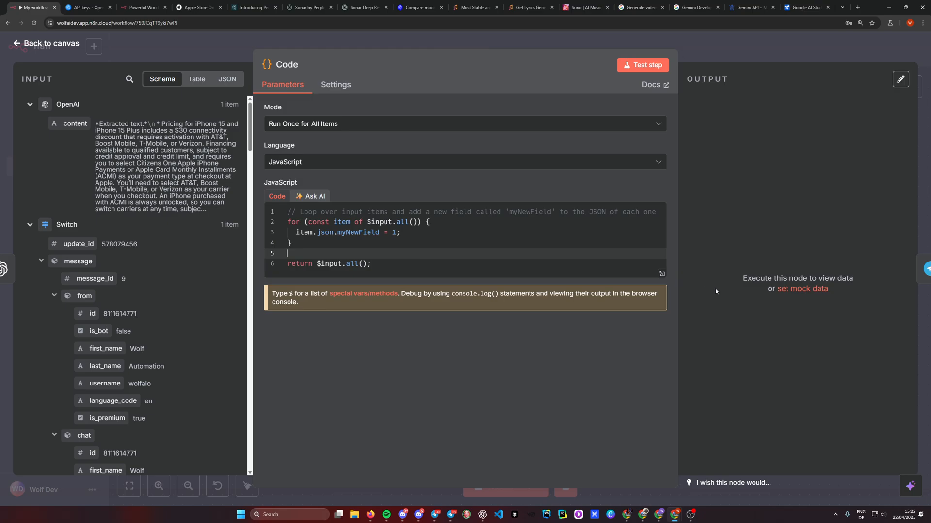
pyautogui.click(662, 274)
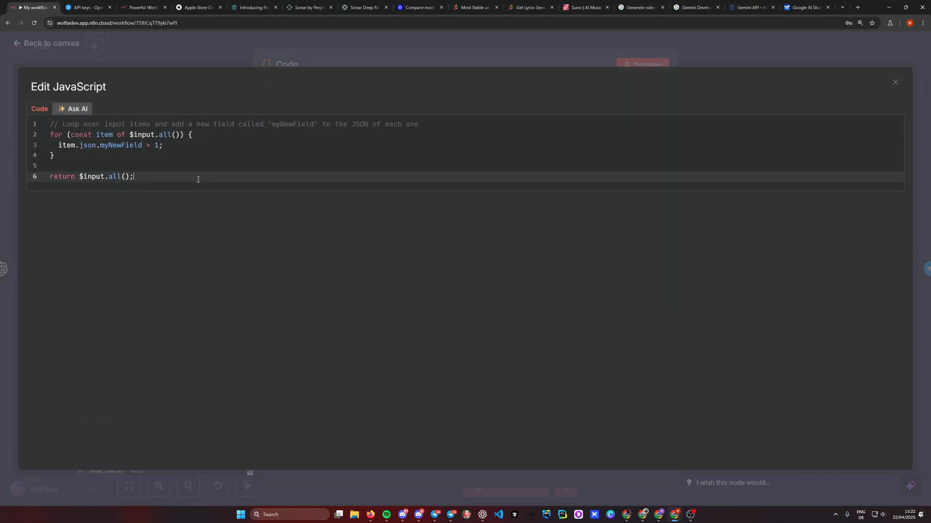
pyautogui.hotkey('ctrl', 'a')
pyautogui.write('const text = $json["content"];  // Preserve *Summary* and *Extracted text*, sanitize the rest const preserveBold = [\'*Summary*\', \'*Extracted text*\']; let safeText = text;  // Escape all `*` to prevent Telegram markdown issues safeText = safeText.replace(/\\*/g, \'\');  // Restore allowed bold terms preserveBold.forEach(term => {   const plain = term.replace(/\\*/g, \'\');   const regex = new RegExp(plain, \'gi\');   safeText = safeText.replace(regex, term); });  // Remove other markdown-sensitive characters (except *) safeText = safeText   .replace(/[_\\[\\]()~`>#+=|{}.!]/g, \'\') // allow * for bold   .replace(/<[^>]*>?/gm, \'\');           // strip HTML  return [{ json: { text: safeText } }];')
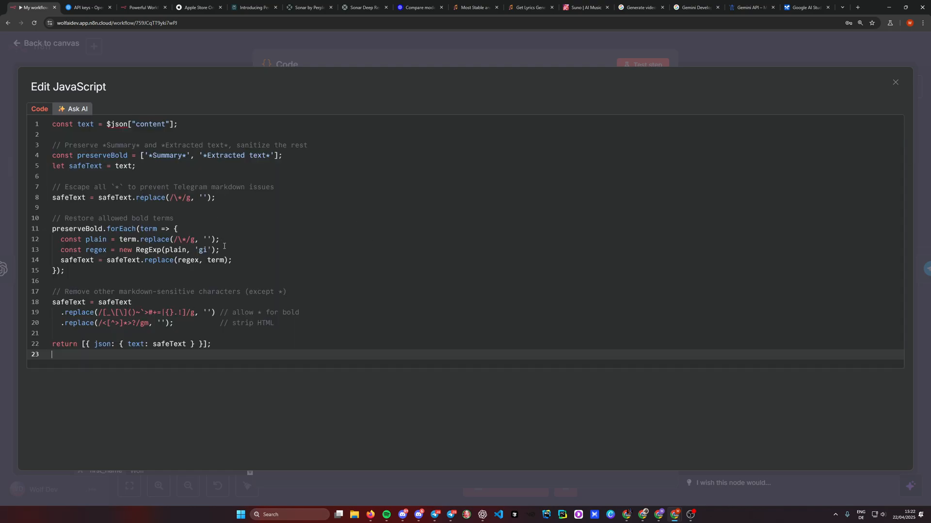
# - Review the script's content input, preserved bold terms, character replacements and returned text field, and return to the canvas
pyautogui.click(203, 209)
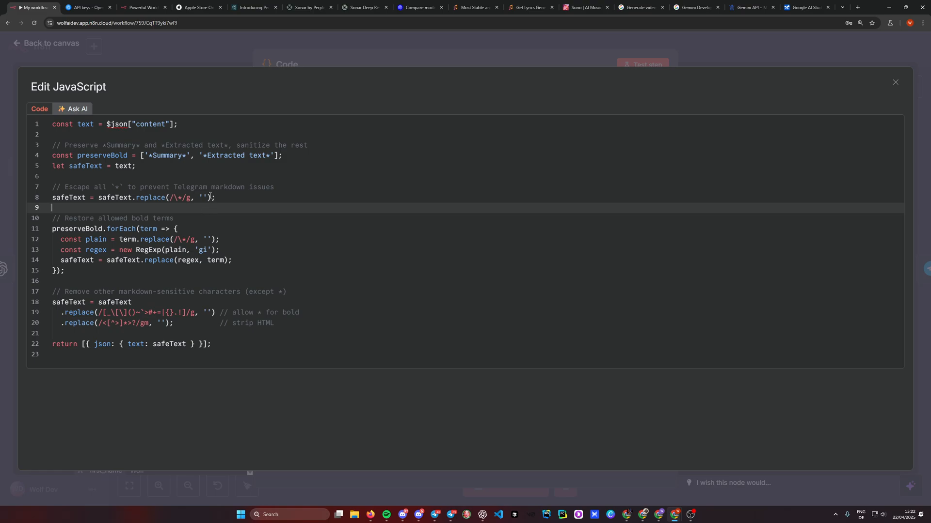
pyautogui.moveTo(196, 126); pyautogui.dragTo(52, 125)
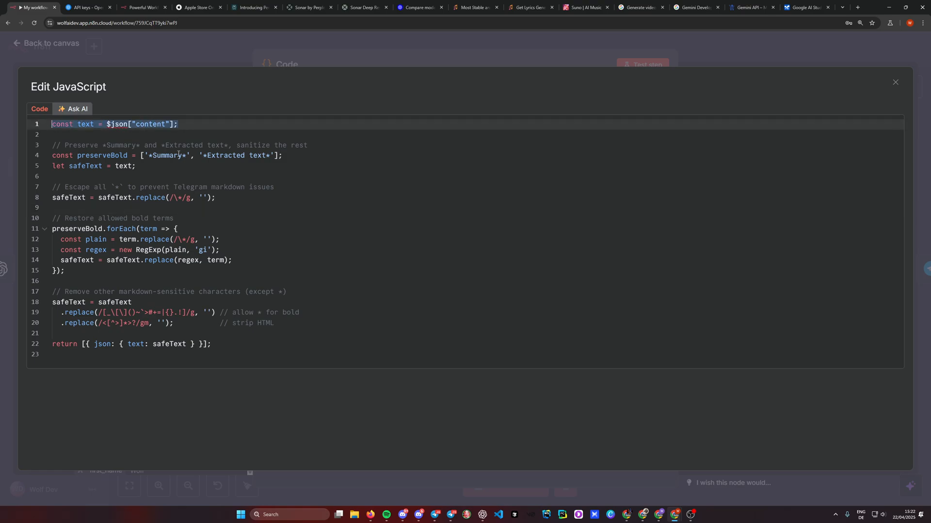
pyautogui.click(95, 176)
pyautogui.doubleClick(106, 157)
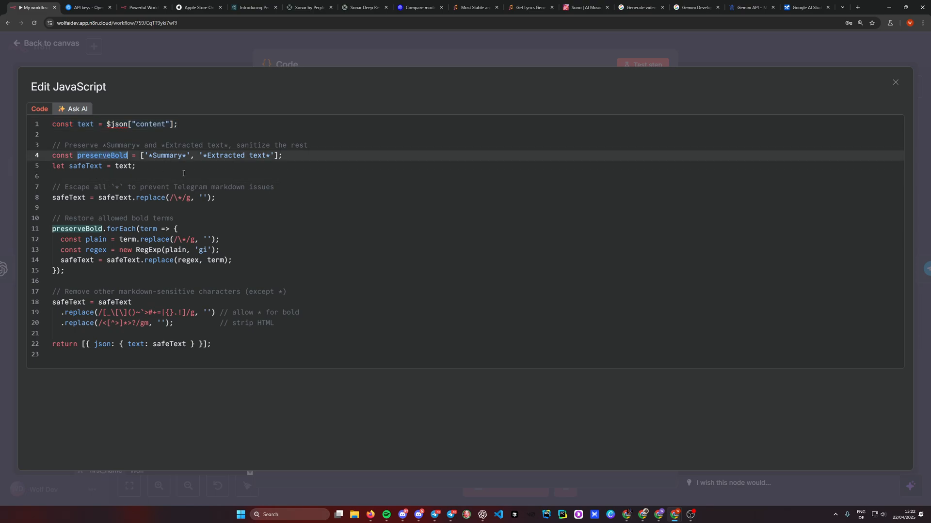
pyautogui.moveTo(275, 156); pyautogui.dragTo(146, 156)
pyautogui.doubleClick(167, 155)
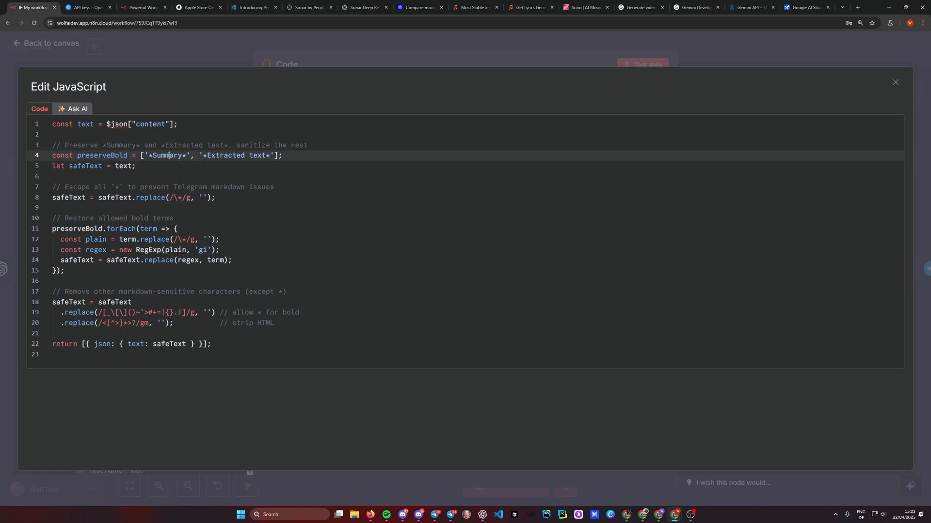
pyautogui.moveTo(272, 155); pyautogui.dragTo(202, 155)
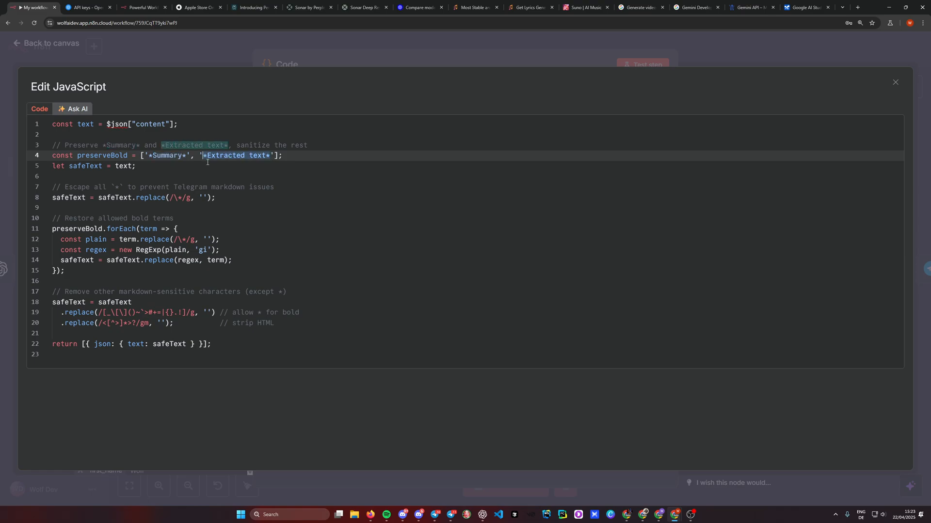
pyautogui.click(162, 175)
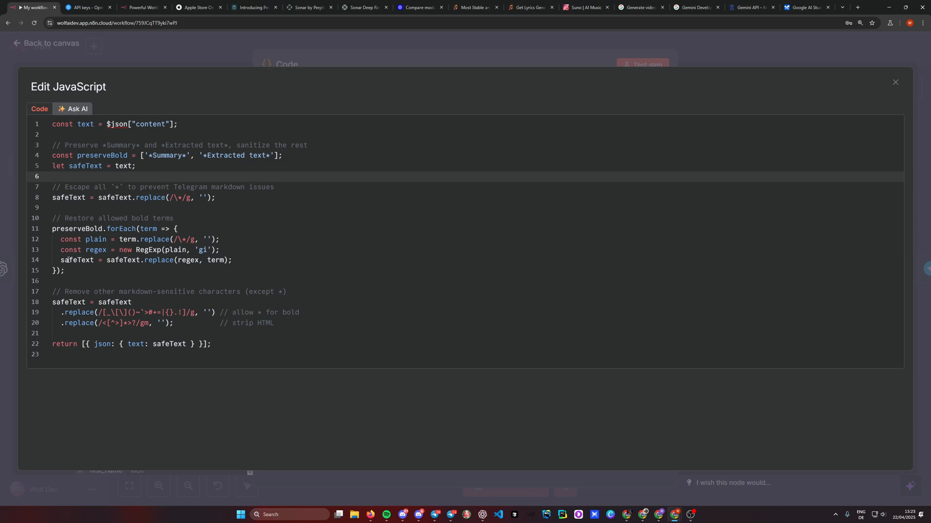
pyautogui.click(208, 313)
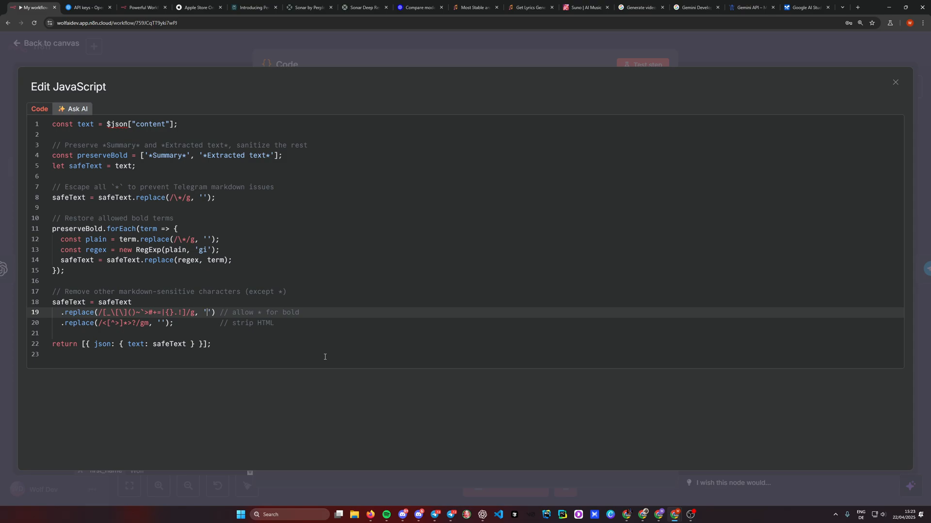
pyautogui.moveTo(212, 344); pyautogui.dragTo(46, 345)
pyautogui.click(181, 358)
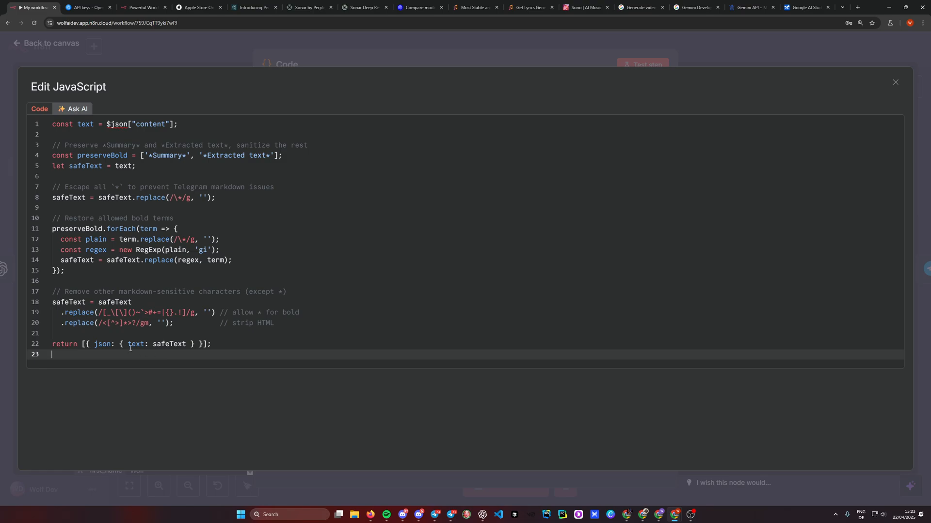
pyautogui.doubleClick(135, 345)
pyautogui.click(219, 347)
pyautogui.click(278, 52)
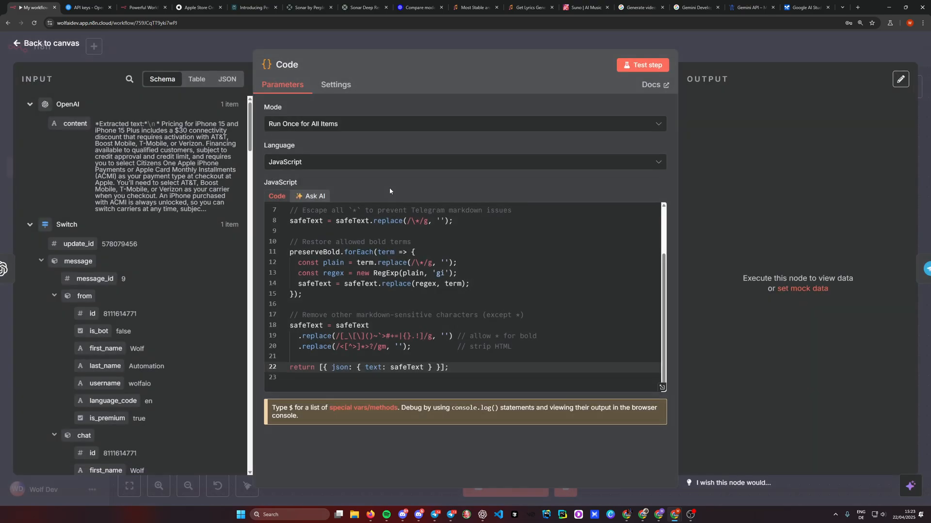
pyautogui.click(688, 35)
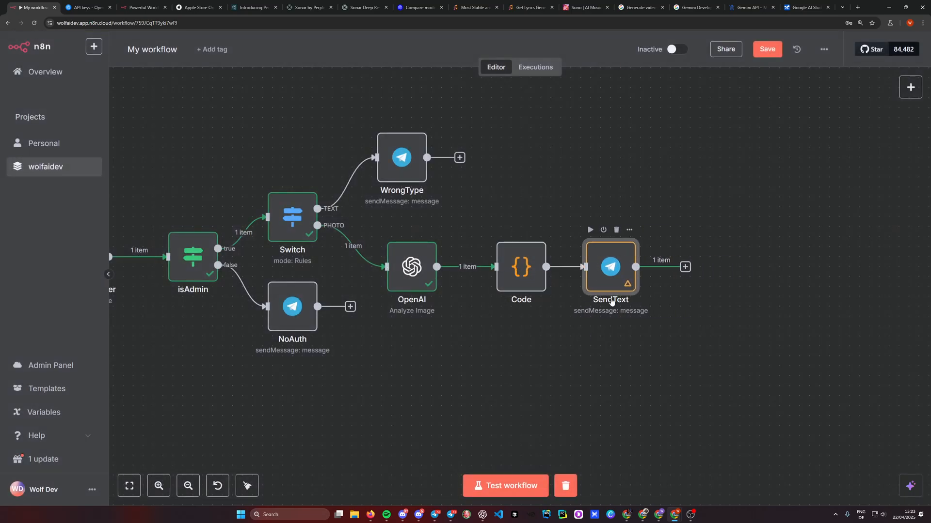
# - Check the SendText node's missing input, run the Code node on its own and inspect the sanitized text it outputs
pyautogui.doubleClick(596, 264)
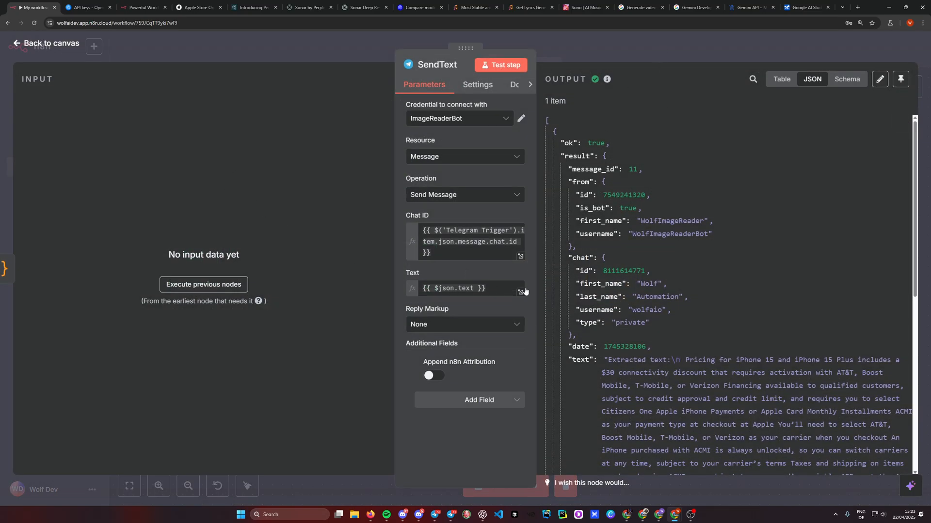
pyautogui.click(651, 40)
pyautogui.doubleClick(517, 277)
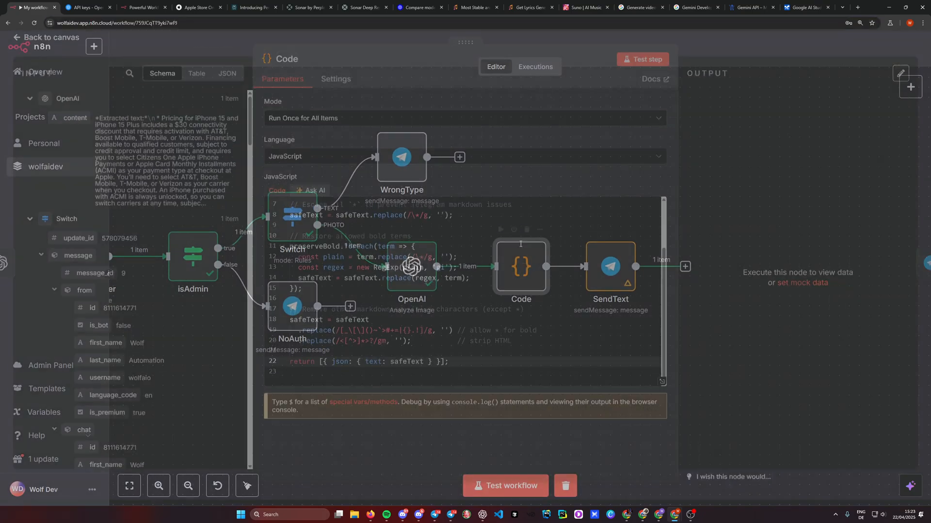
pyautogui.click(642, 65)
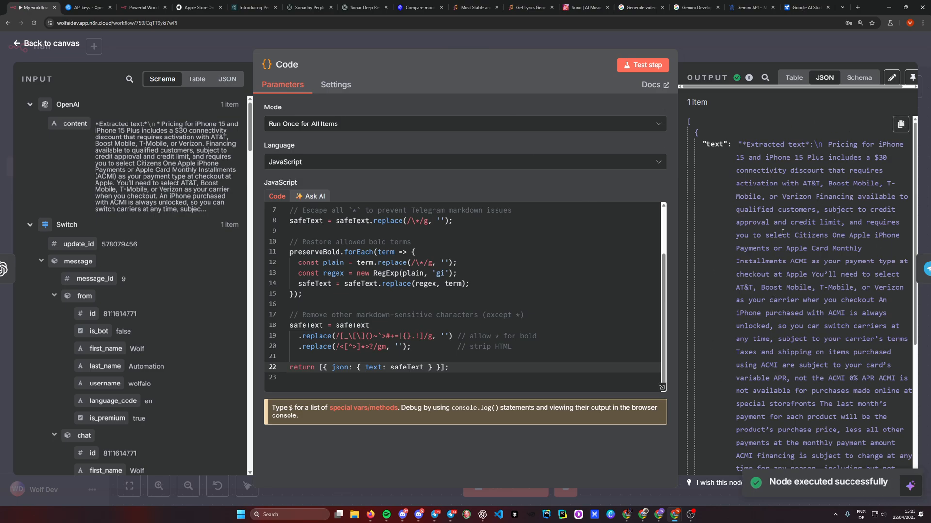
pyautogui.click(696, 47)
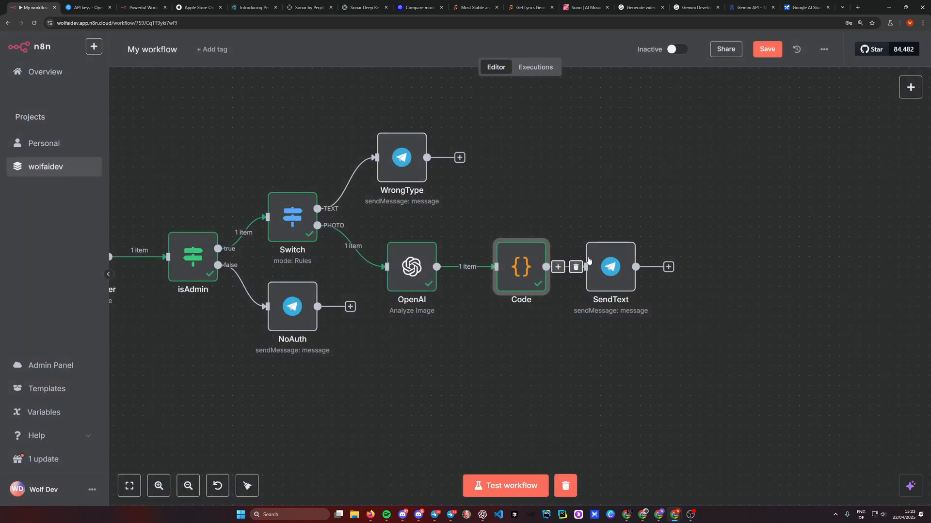
# - Map SendText's message text to the Code node's text field as {{ $json.text }} and test the node
pyautogui.doubleClick(596, 264)
pyautogui.click(483, 300)
pyautogui.hotkey('ctrl', 'a')
pyautogui.press('BackSpace')
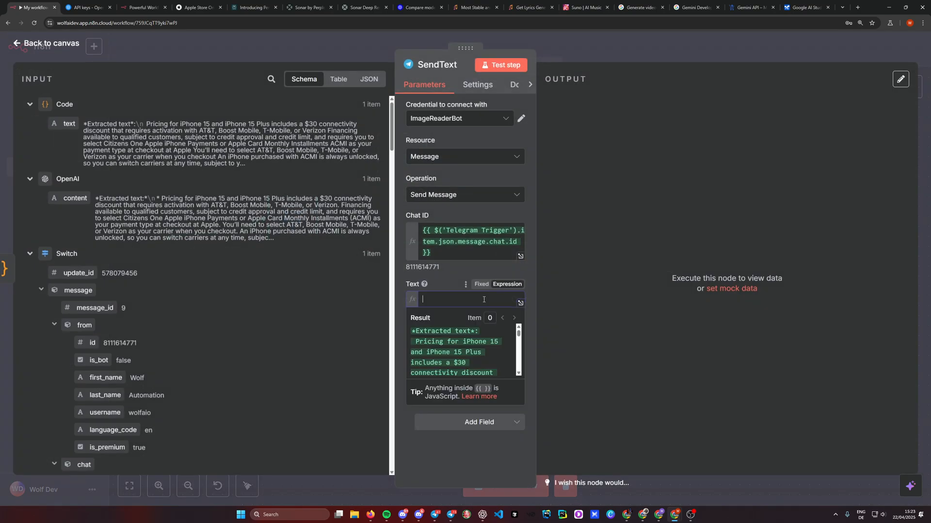
pyautogui.moveTo(67, 127); pyautogui.dragTo(456, 300)
pyautogui.click(460, 458)
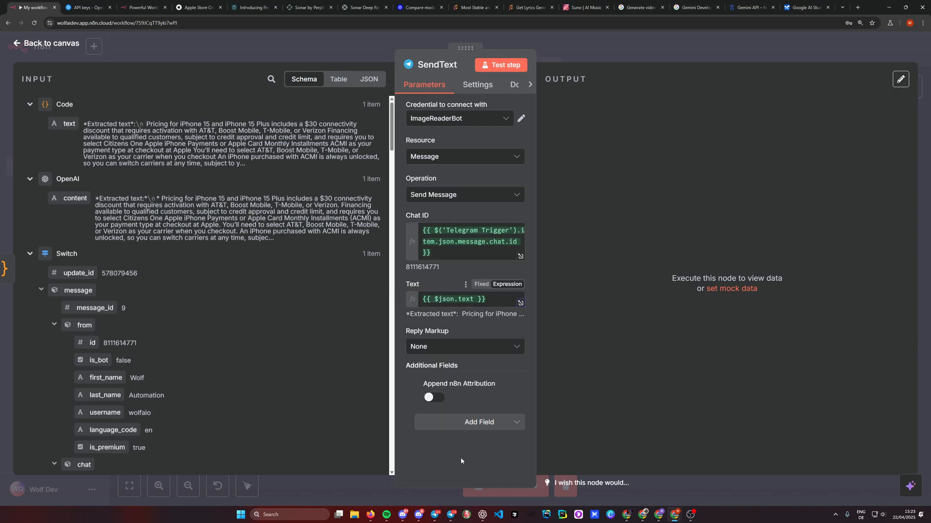
pyautogui.click(501, 65)
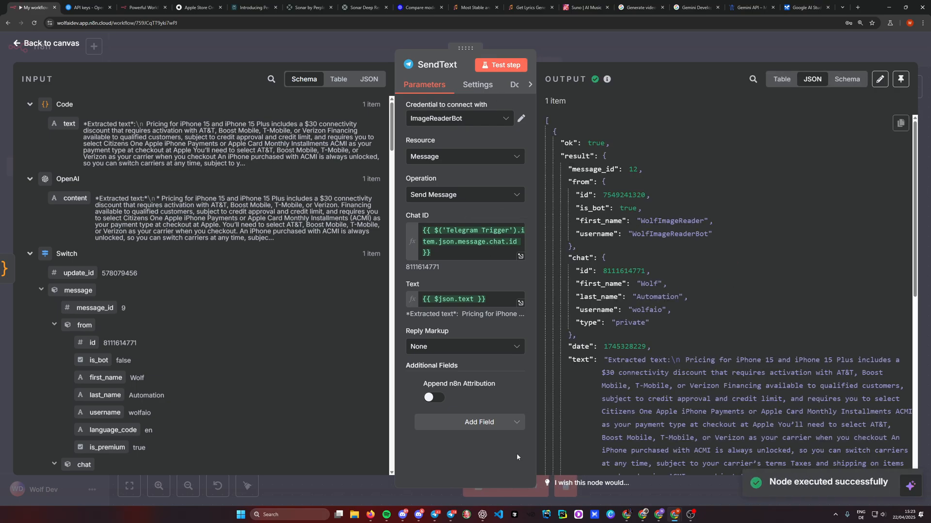
# - Bring Telegram forward and check the bot's reply, including the bold Extracted text and Summary headings and the text below them
pyautogui.click(451, 515)
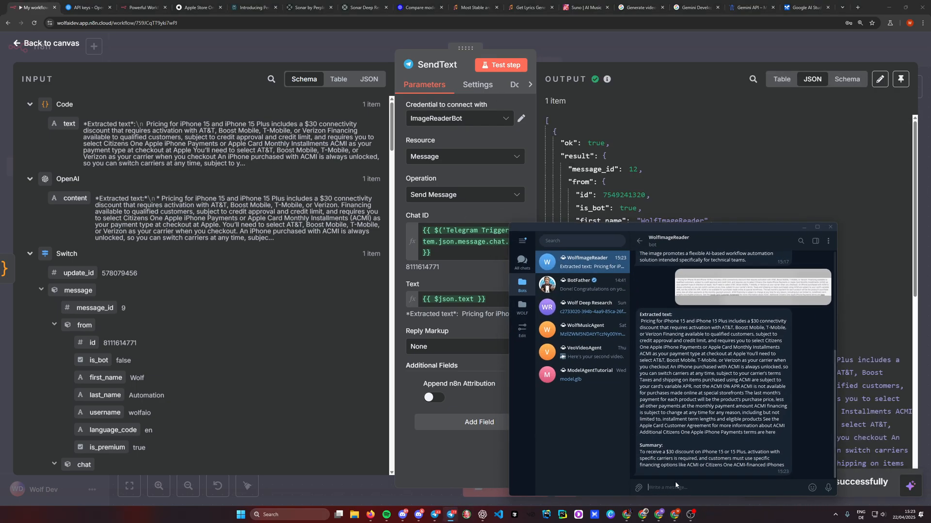
pyautogui.moveTo(775, 433); pyautogui.dragTo(639, 315)
pyautogui.click(664, 336)
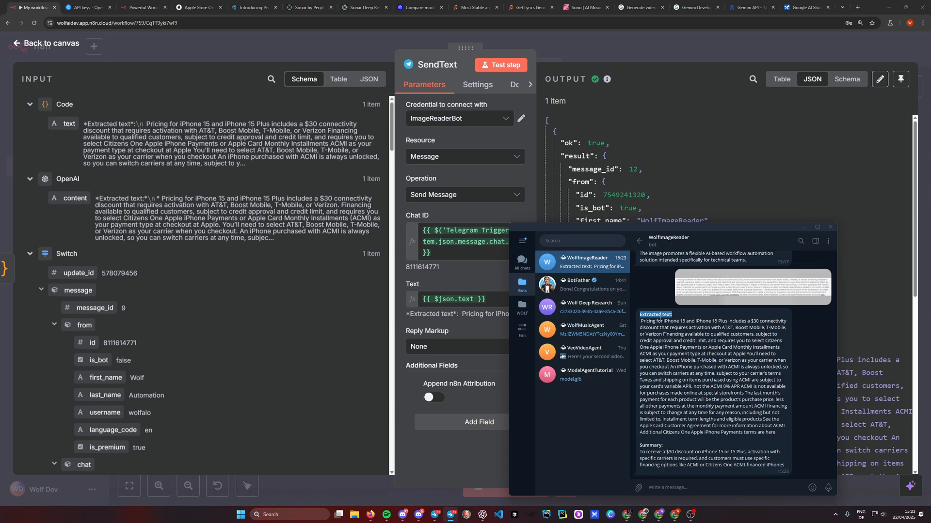
pyautogui.click(672, 334)
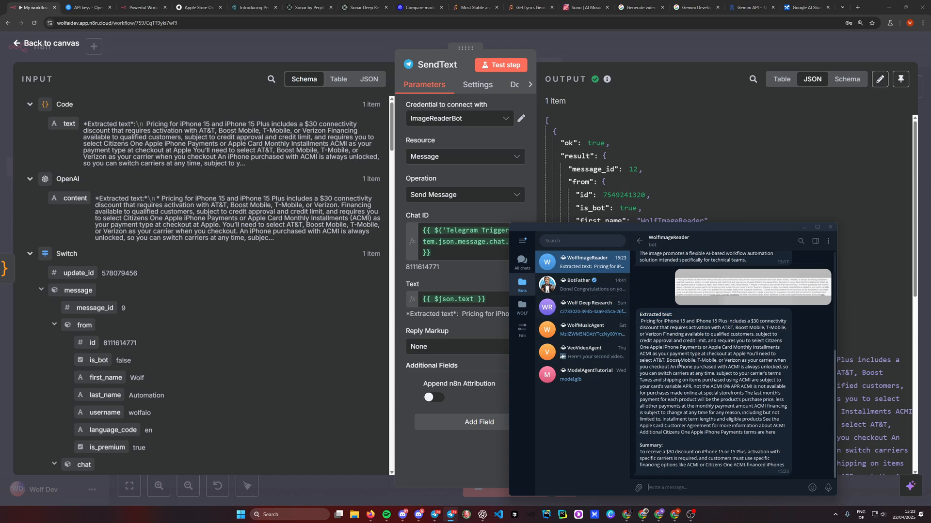
pyautogui.moveTo(663, 446); pyautogui.dragTo(636, 445)
pyautogui.click(721, 449)
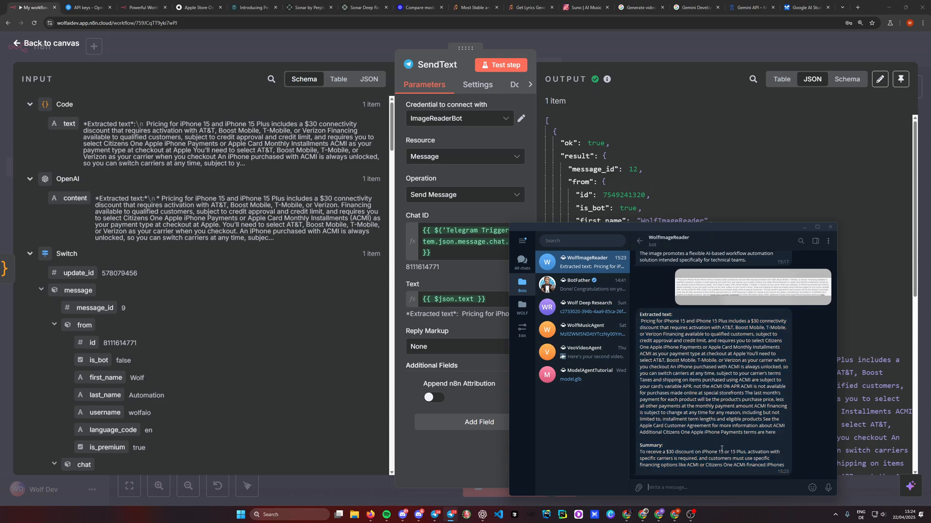
pyautogui.moveTo(645, 451); pyautogui.dragTo(695, 451)
pyautogui.click(715, 452)
# - Move the Telegram window aside, close the SendText node and save the workflow
pyautogui.moveTo(770, 225); pyautogui.dragTo(598, 185)
pyautogui.click(374, 38)
pyautogui.hotkey('ctrl', 's')
pyautogui.moveTo(453, 401); pyautogui.dragTo(581, 414)
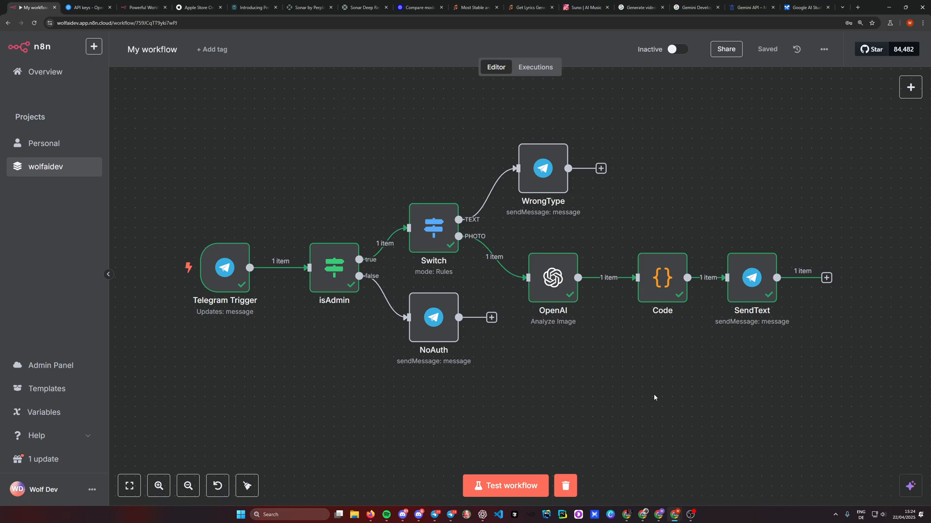
# - Review the Code node's script, then capture a screenshot of the Apple Intelligence footnote on the Apple Store page
pyautogui.doubleClick(662, 278)
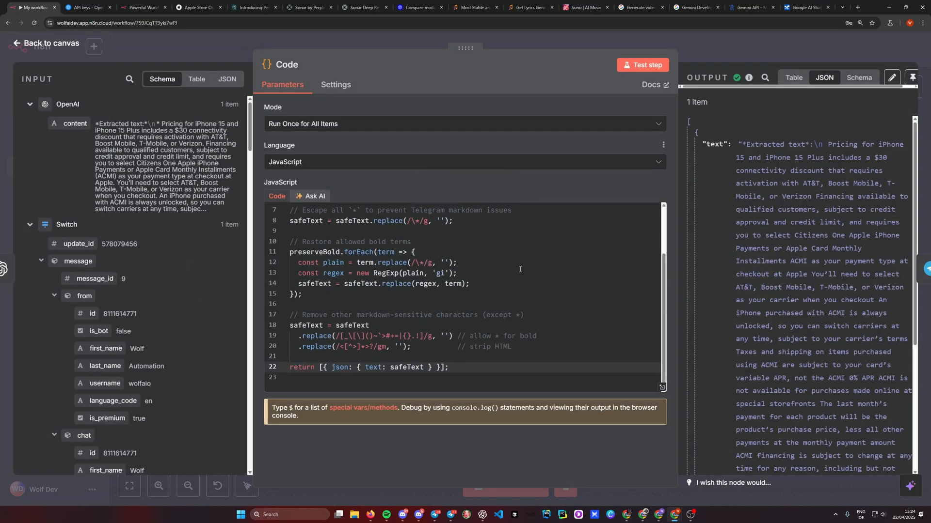
pyautogui.click(763, 42)
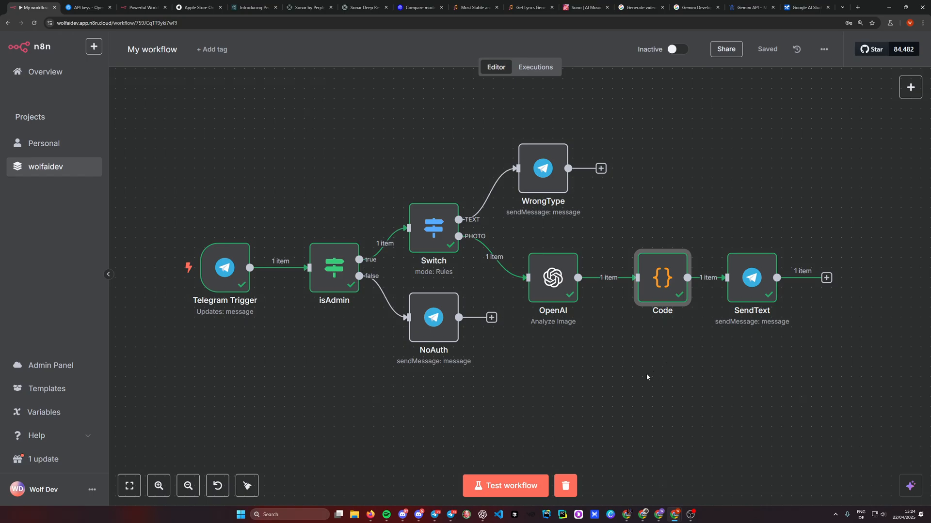
pyautogui.hotkey('ctrl', '4')
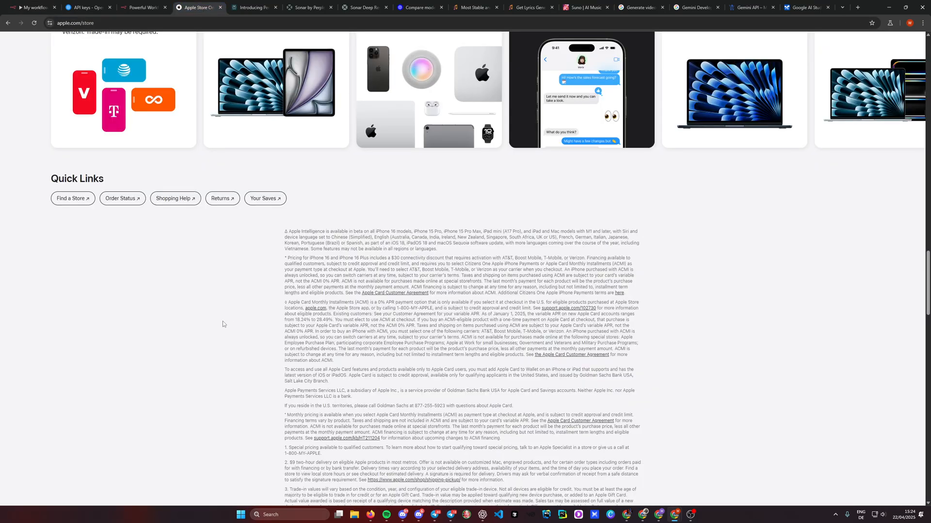
pyautogui.scroll(-1, 224, 324)
pyautogui.scroll(-1, 229, 322)
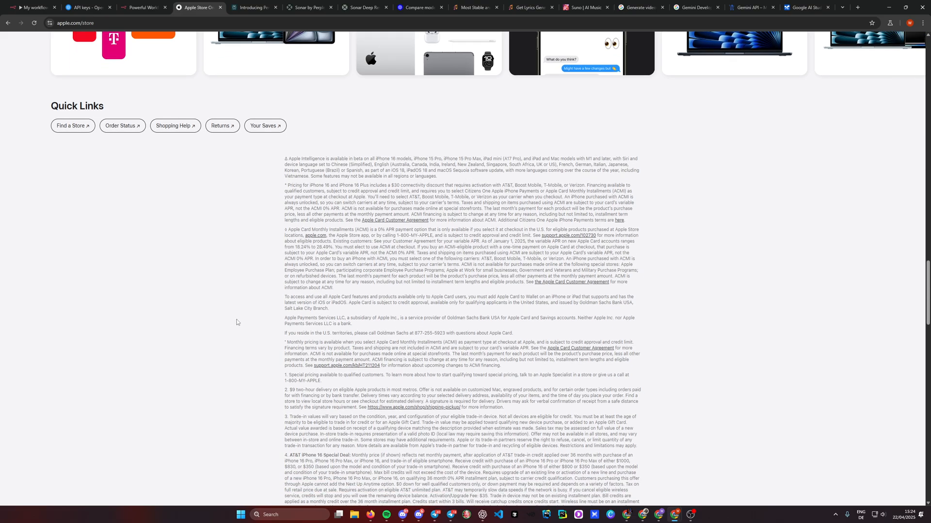
pyautogui.press('super+shift+s')
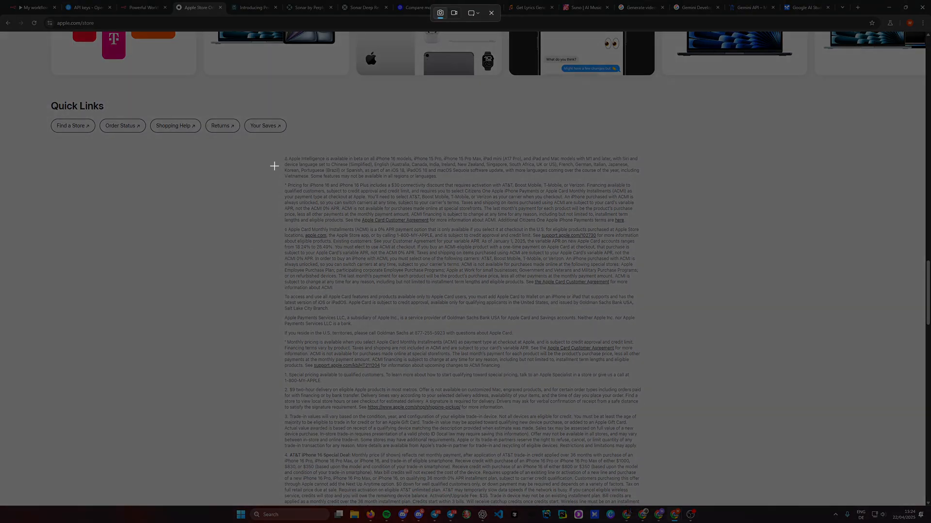
pyautogui.moveTo(280, 152); pyautogui.dragTo(647, 185)
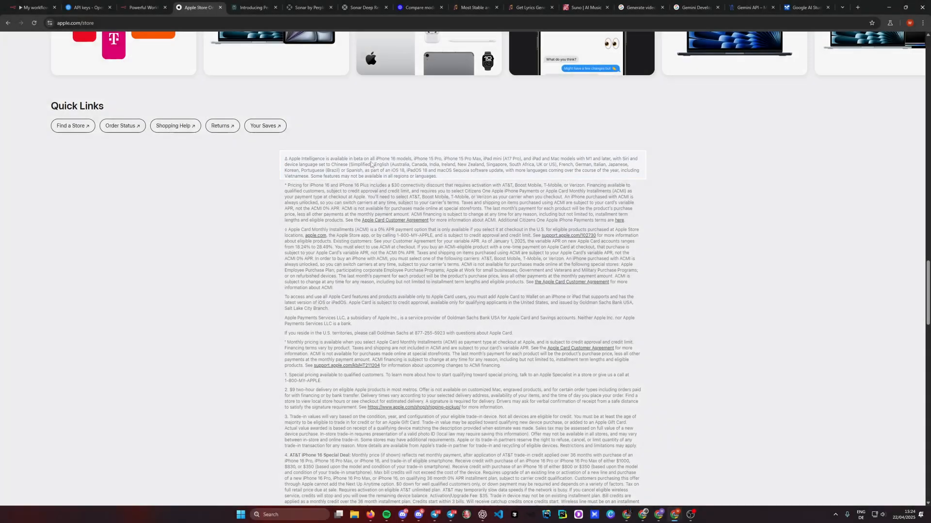
# - Start a workflow test, send the footnote screenshot to the WolfImageReader bot in Telegram and move the chat window aside
pyautogui.click(34, 7)
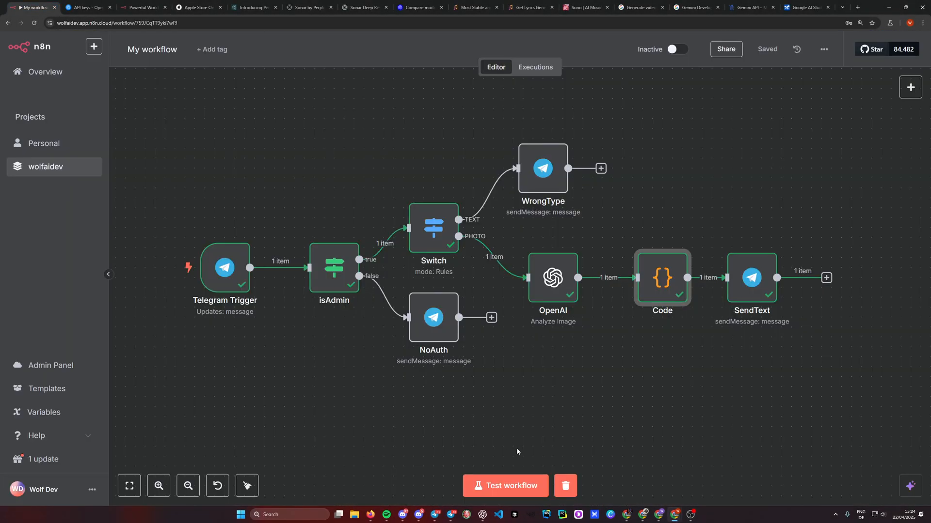
pyautogui.click(492, 485)
pyautogui.click(451, 514)
pyautogui.hotkey('ctrl', 'v')
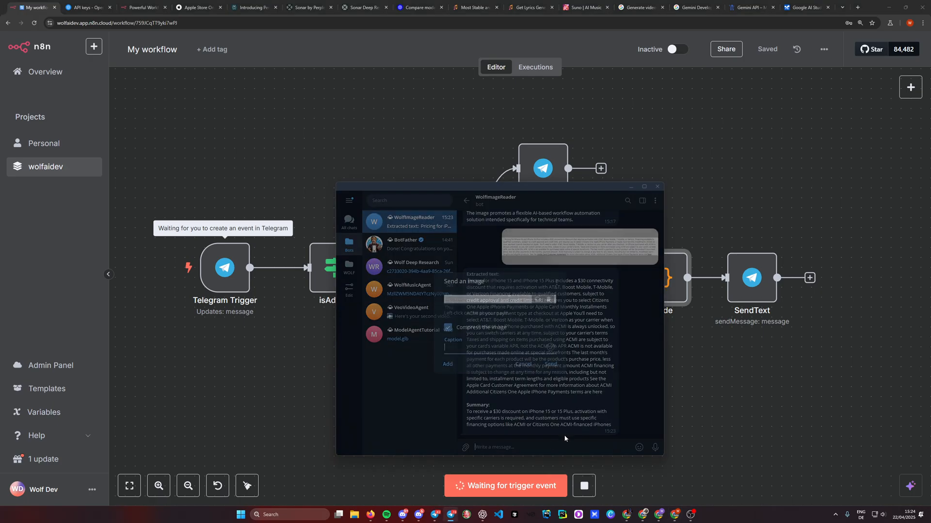
pyautogui.click(549, 365)
pyautogui.moveTo(556, 184); pyautogui.dragTo(352, 208)
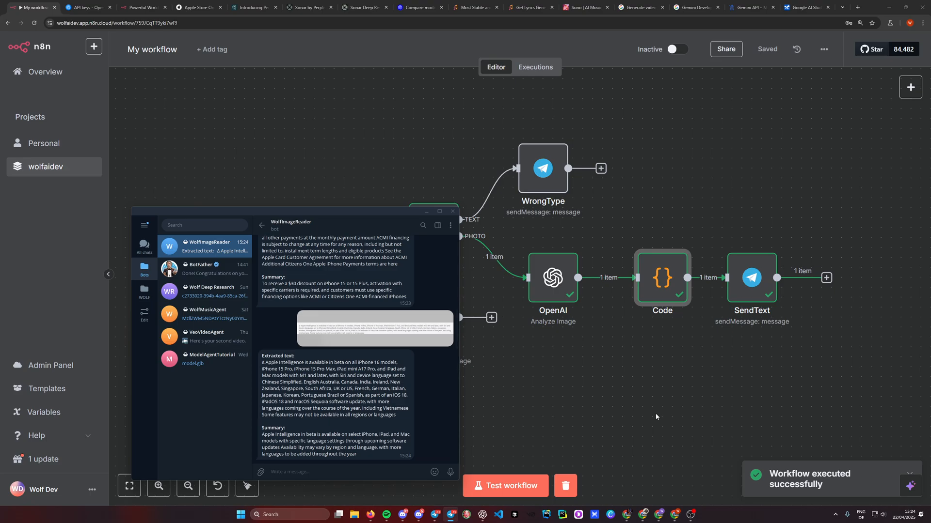
# - Read the bot's extracted text and summary for the Apple Intelligence screenshot
pyautogui.moveTo(396, 415); pyautogui.dragTo(266, 363)
pyautogui.click(261, 363)
pyautogui.click(328, 408)
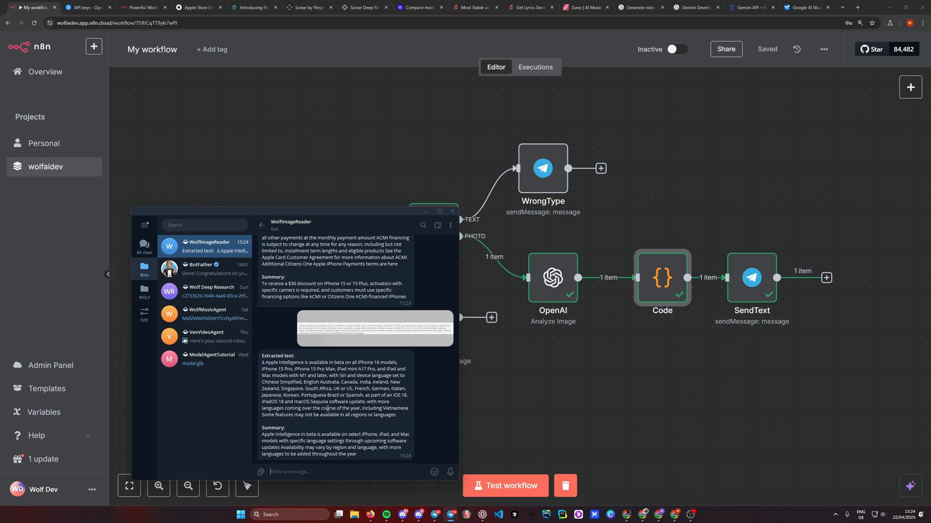
pyautogui.moveTo(357, 459); pyautogui.dragTo(264, 436)
pyautogui.click(314, 443)
# - Start another workflow test and capture the "Chat with your own data" card on the n8n homepage
pyautogui.click(504, 486)
pyautogui.click(143, 7)
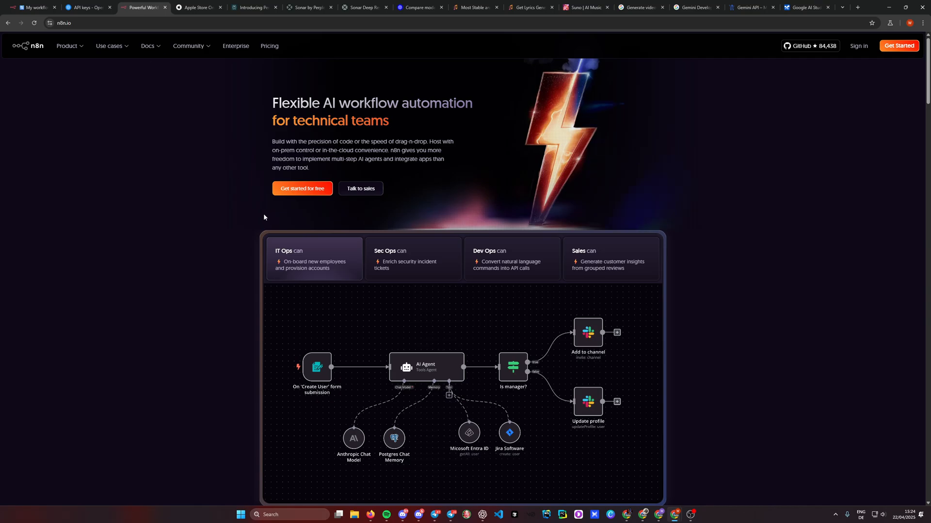
pyautogui.scroll(-15, 214, 247)
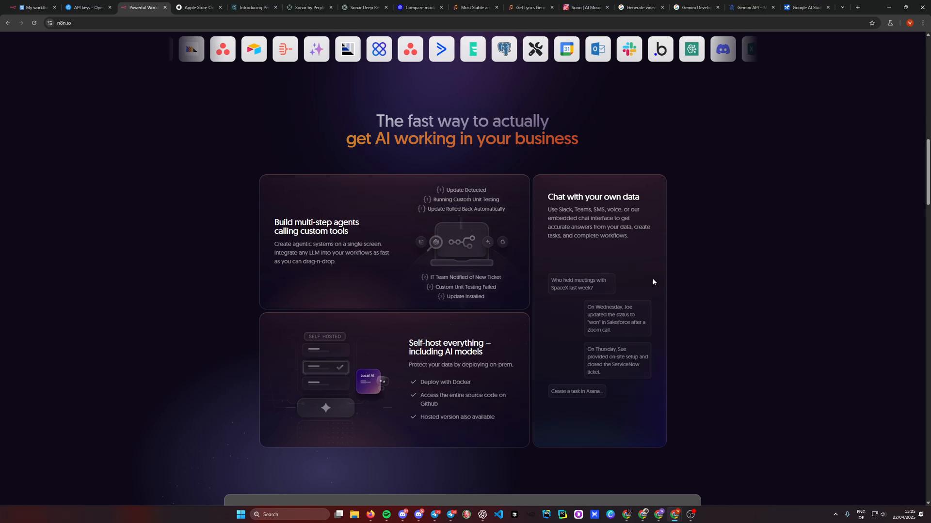
pyautogui.scroll(5, 653, 282)
pyautogui.click(34, 7)
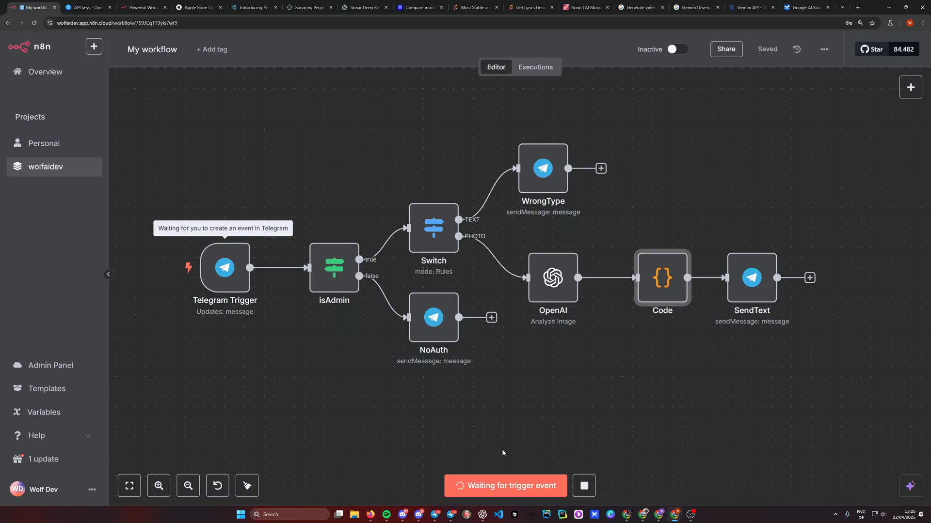
# - Send the captured "Chat with your own data" image to the WolfImageReader bot in Telegram
pyautogui.click(451, 514)
pyautogui.hotkey('ctrl', 'v')
pyautogui.click(342, 428)
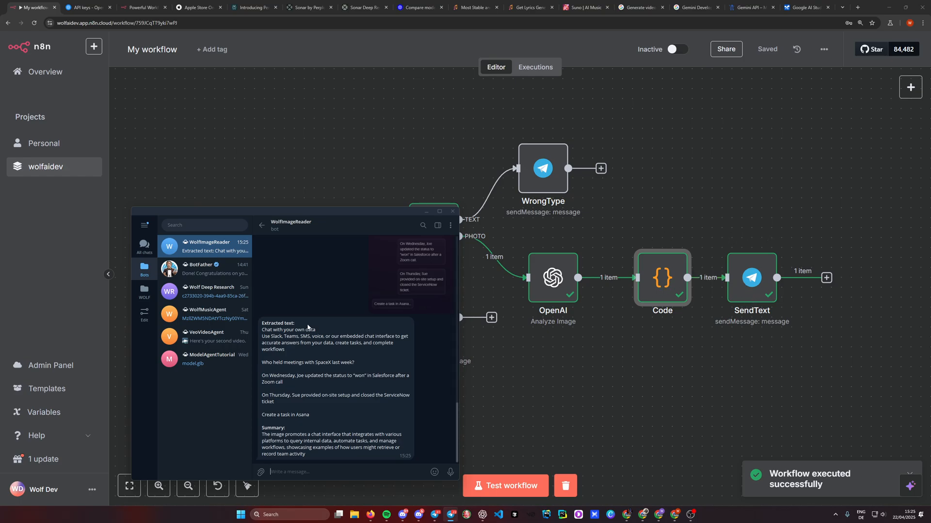
# - Read the summary and extracted text in the bot's reply to the "Chat with your own data" image
pyautogui.moveTo(320, 417); pyautogui.dragTo(281, 314)
pyautogui.click(289, 349)
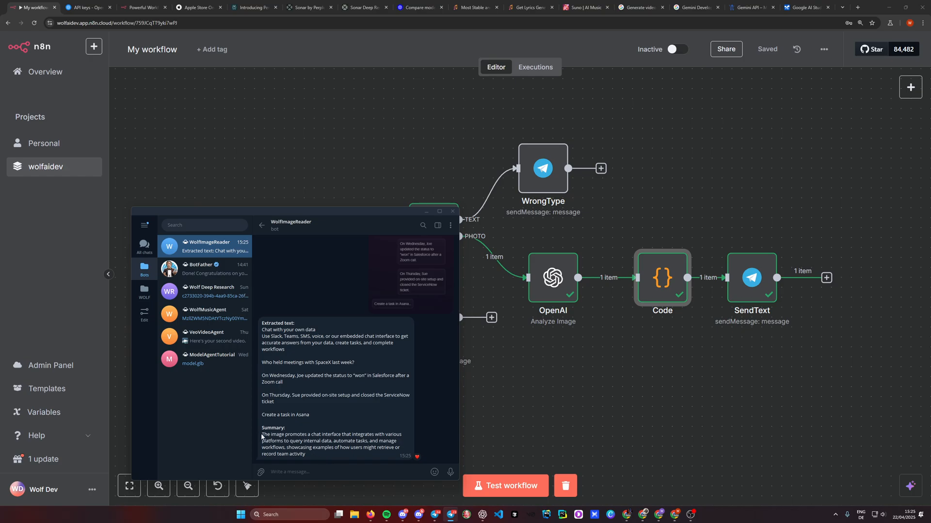
pyautogui.moveTo(261, 435); pyautogui.dragTo(353, 436)
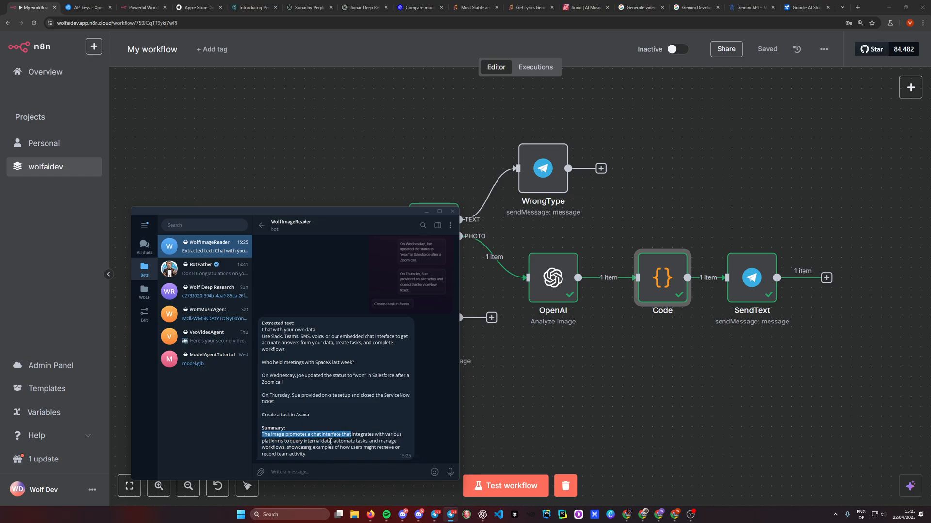
pyautogui.moveTo(306, 454); pyautogui.dragTo(266, 435)
pyautogui.doubleClick(310, 419)
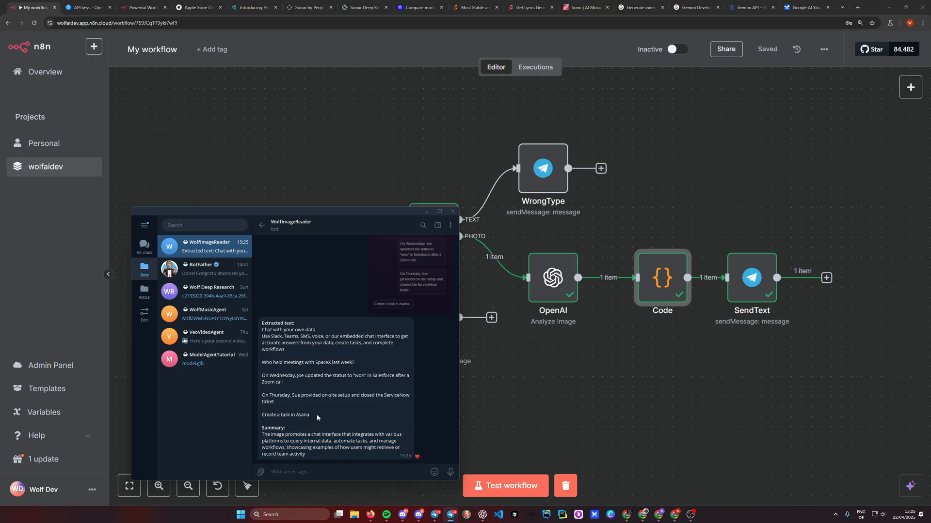
pyautogui.moveTo(318, 418); pyautogui.dragTo(262, 335)
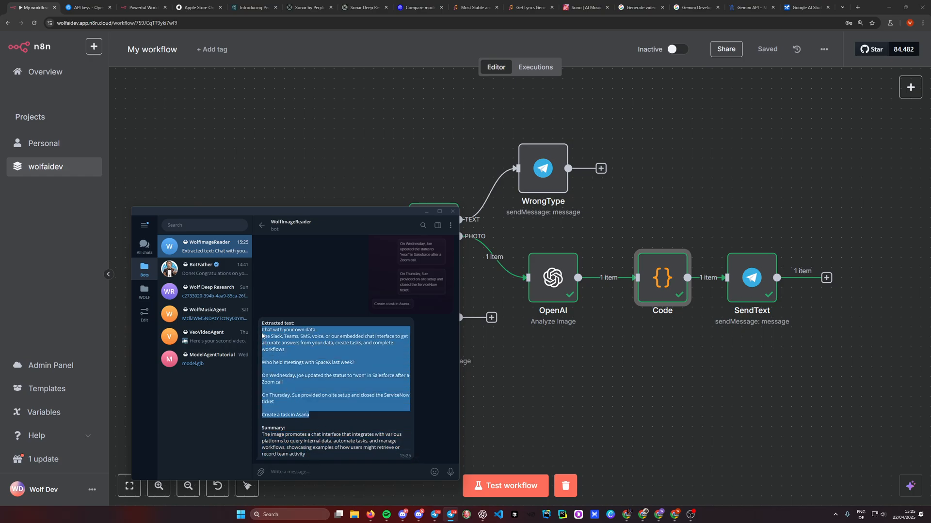
pyautogui.doubleClick(333, 365)
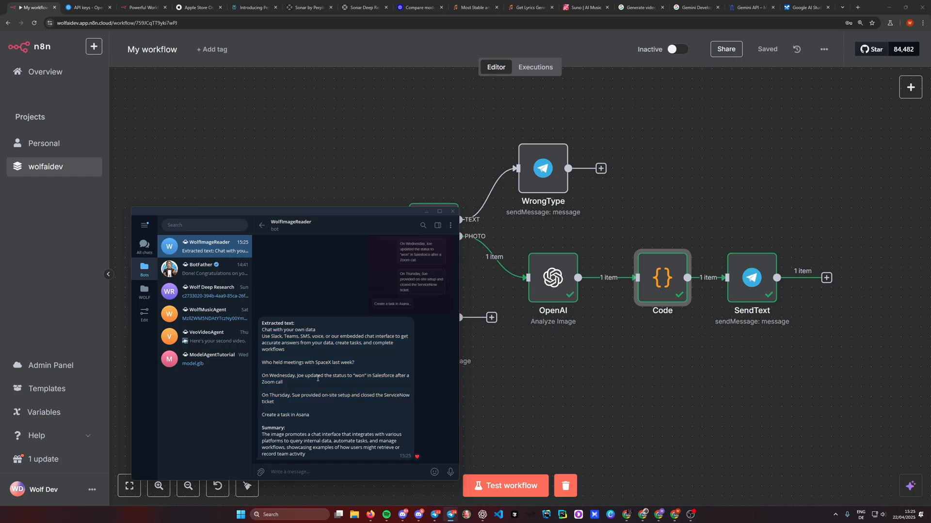
# - Compare the sent "Chat with your own data" image with the text the bot extracted from it
pyautogui.scroll(3, 315, 393)
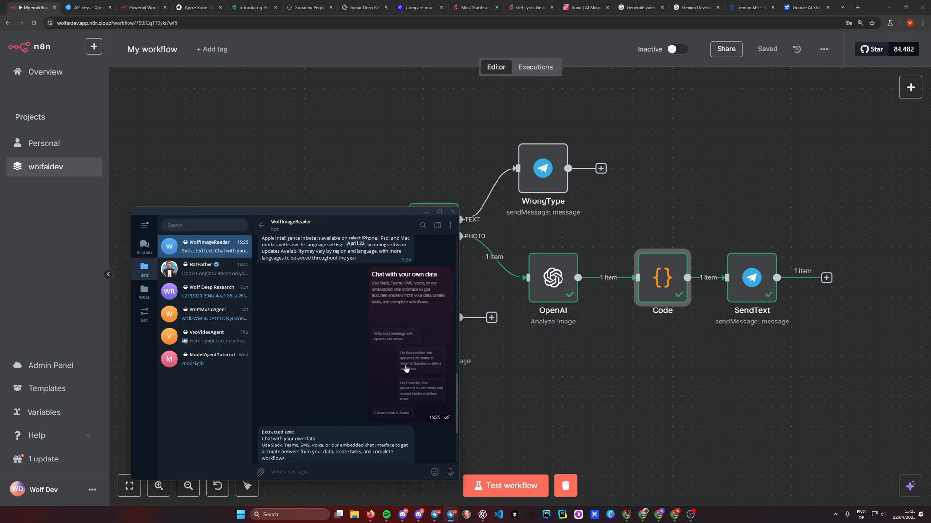
pyautogui.scroll(-4, 315, 366)
pyautogui.scroll(5, 316, 371)
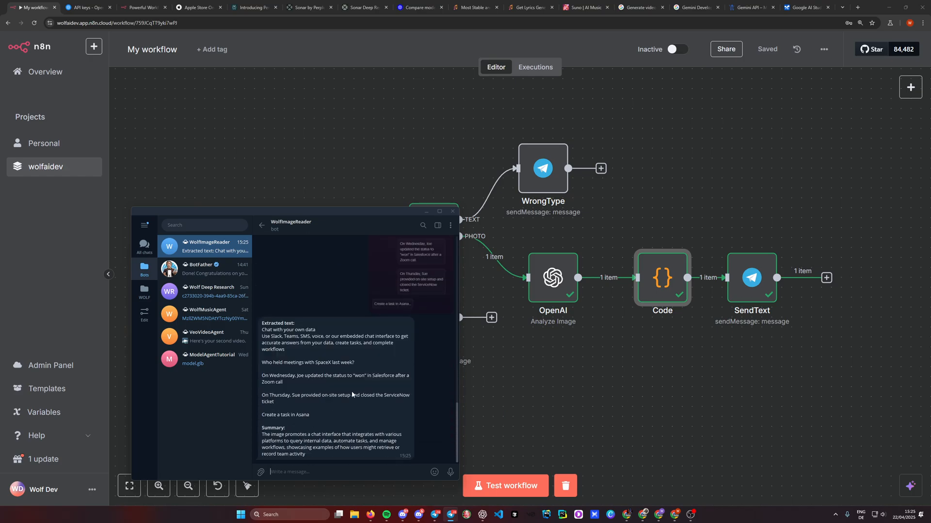
pyautogui.doubleClick(350, 394)
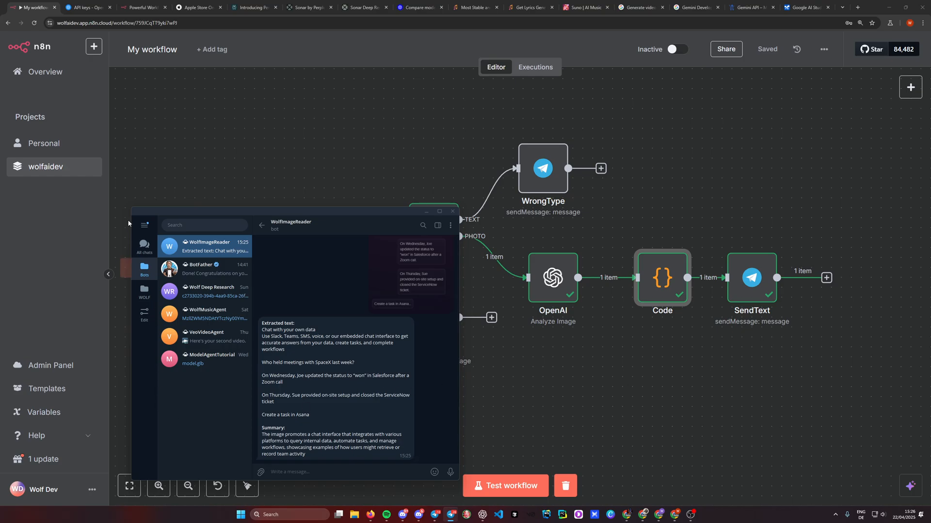
# - Test the workflow again by sending the WolfImageReader bot a screenshot of Telegram's bot chat list
pyautogui.press('super+shift+s')
pyautogui.moveTo(153, 229); pyautogui.dragTo(261, 378)
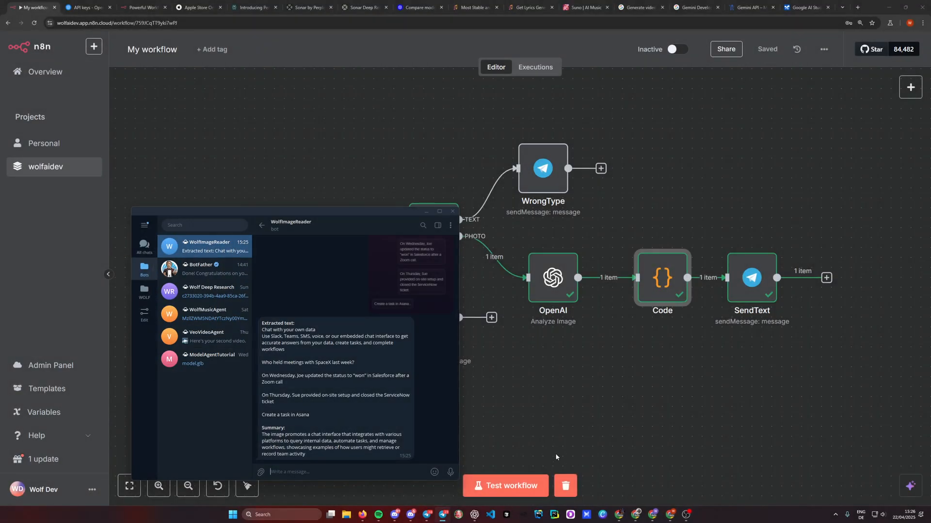
pyautogui.click(525, 486)
pyautogui.click(451, 517)
pyautogui.hotkey('ctrl', 'v')
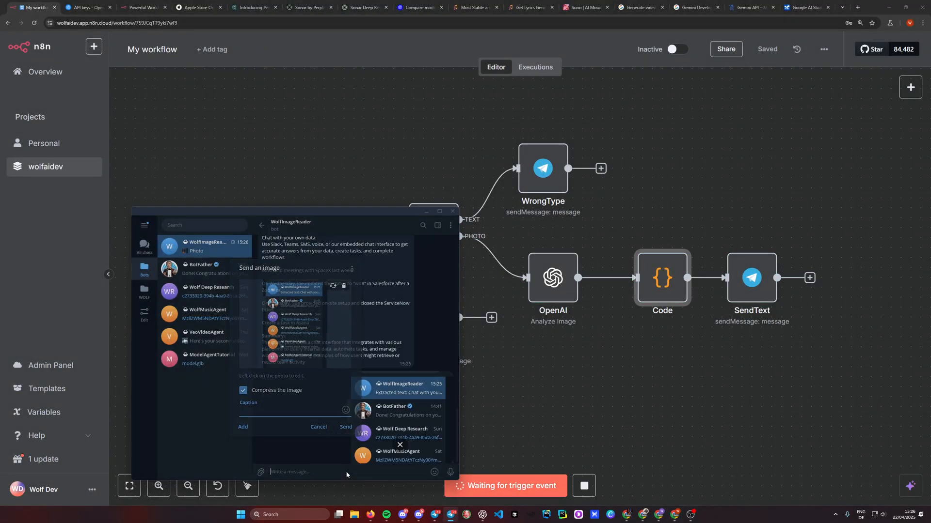
pyautogui.press('Return')
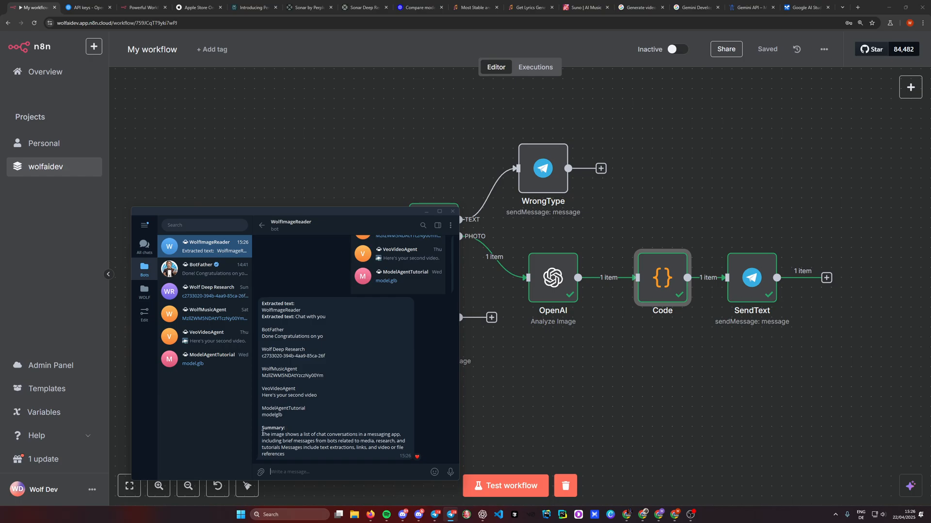
# - Read through the bot's summary of the chat list screenshot
pyautogui.moveTo(262, 434); pyautogui.dragTo(384, 435)
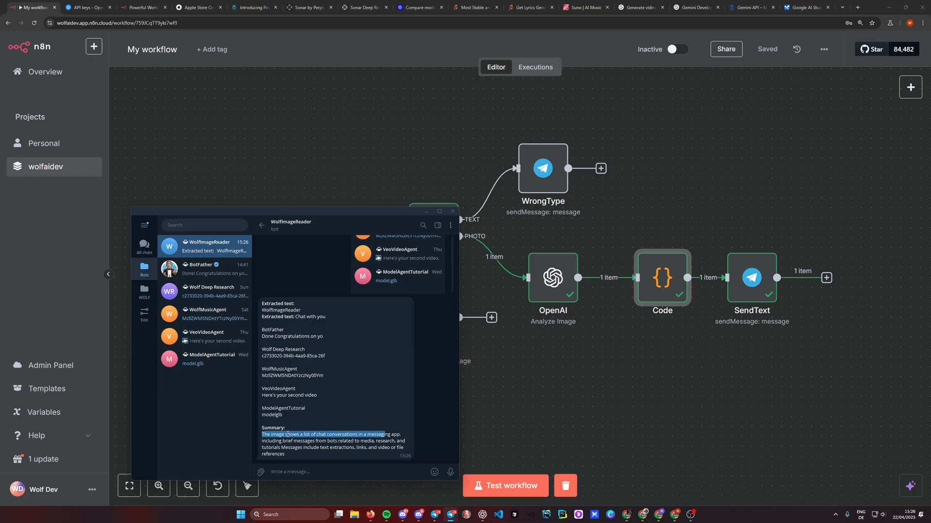
pyautogui.click(333, 453)
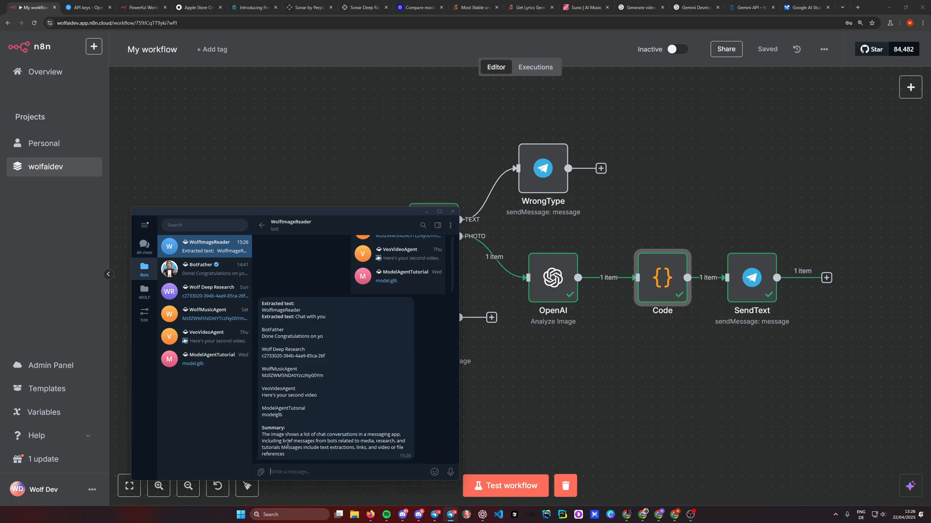
pyautogui.moveTo(275, 440); pyautogui.dragTo(403, 444)
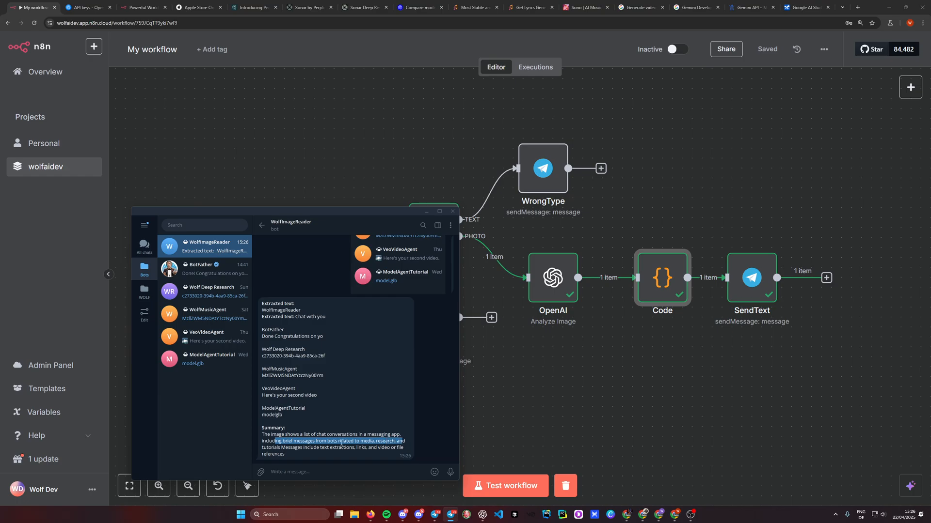
pyautogui.click(294, 456)
pyautogui.moveTo(283, 448); pyautogui.dragTo(264, 448)
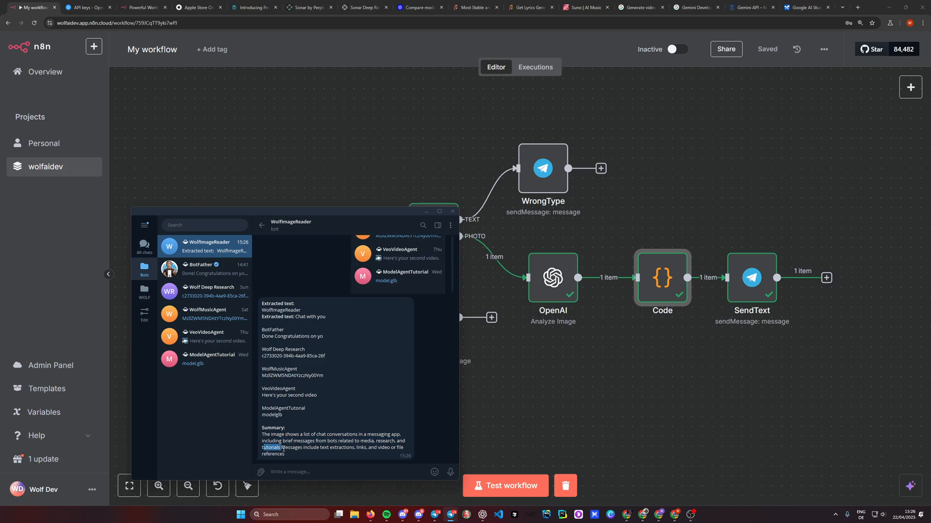
pyautogui.click(323, 456)
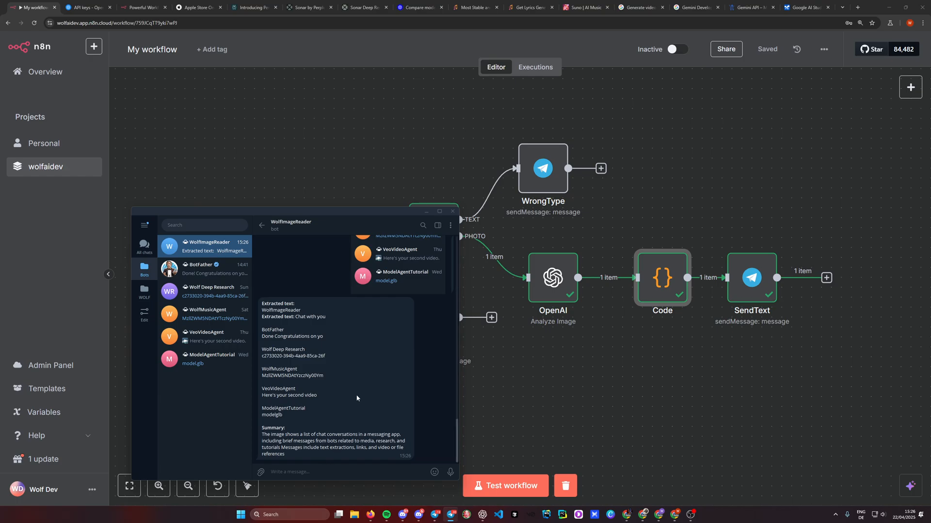
# - Compare the sent chat list image with the bot's extracted text, then return to the n8n workflow canvas
pyautogui.scroll(4, 324, 401)
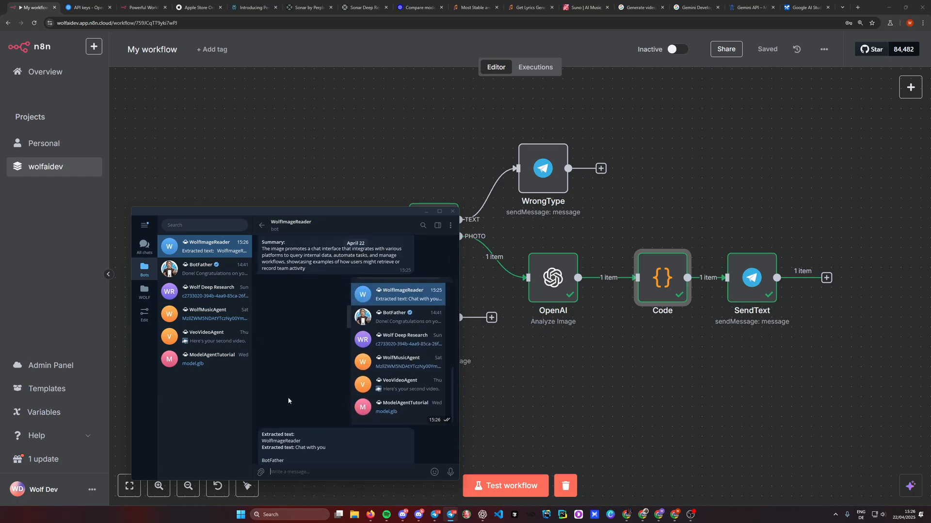
pyautogui.scroll(2, 325, 391)
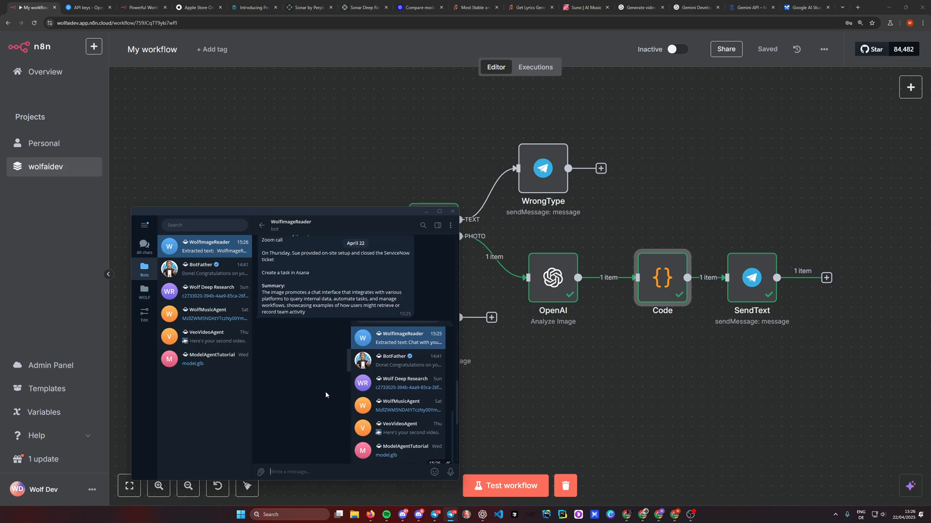
pyautogui.scroll(-3, 324, 388)
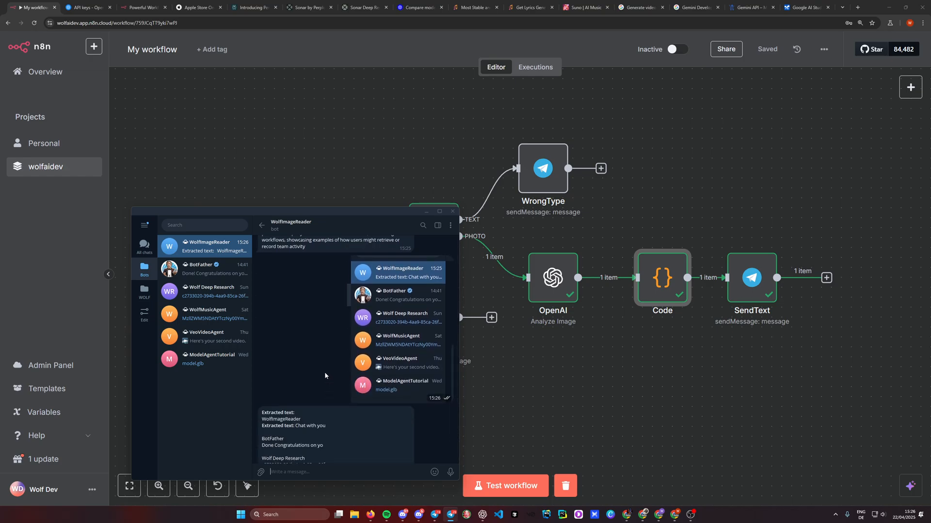
pyautogui.click(653, 396)
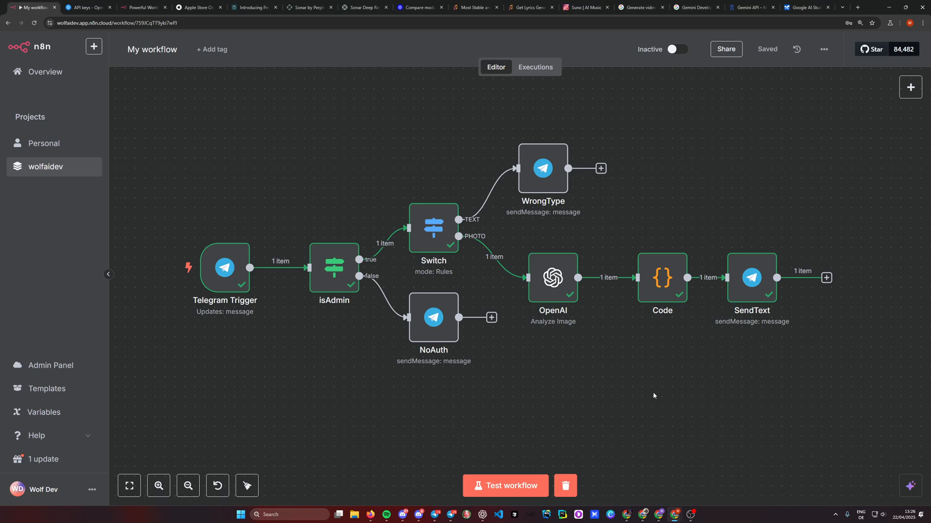
pyautogui.scroll(3, 635, 402)
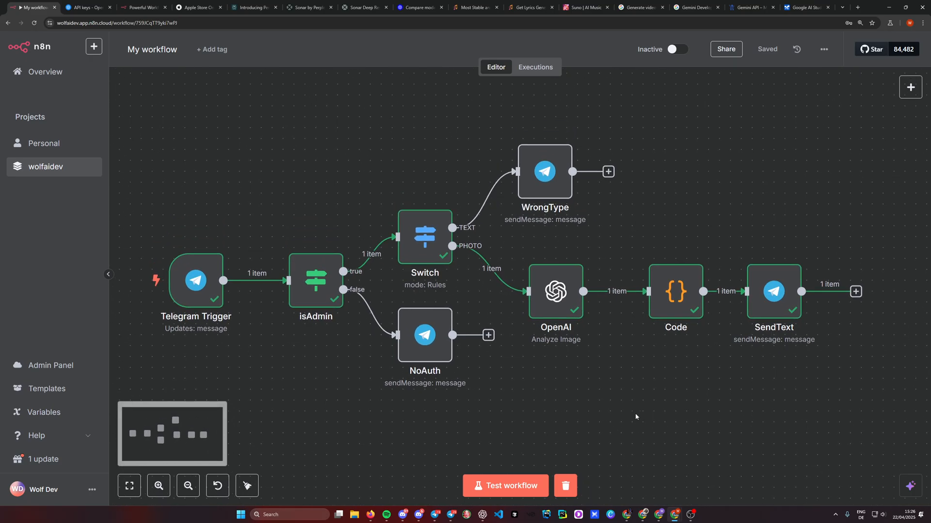
# - Rename the workflow as TextExtractorAgent
pyautogui.click(164, 56)
pyautogui.write('Te')
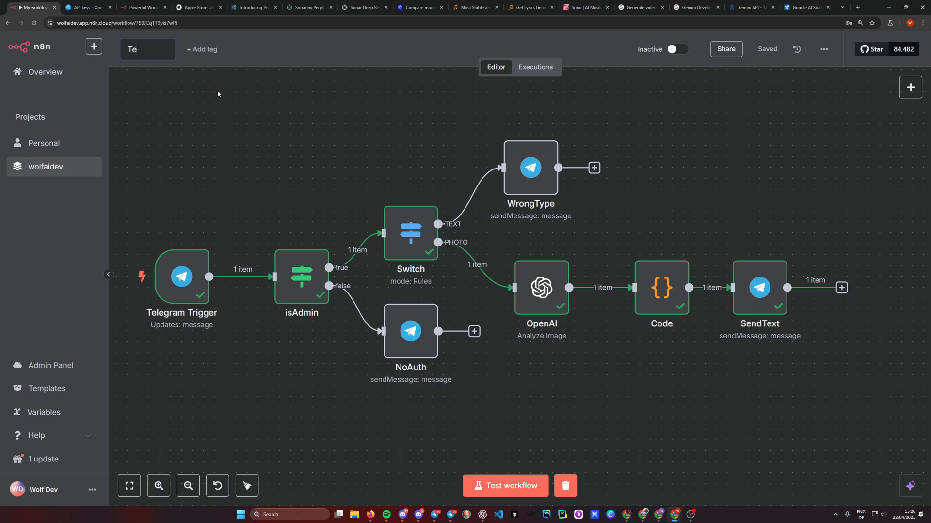
pyautogui.write('xtExtractorAgent')
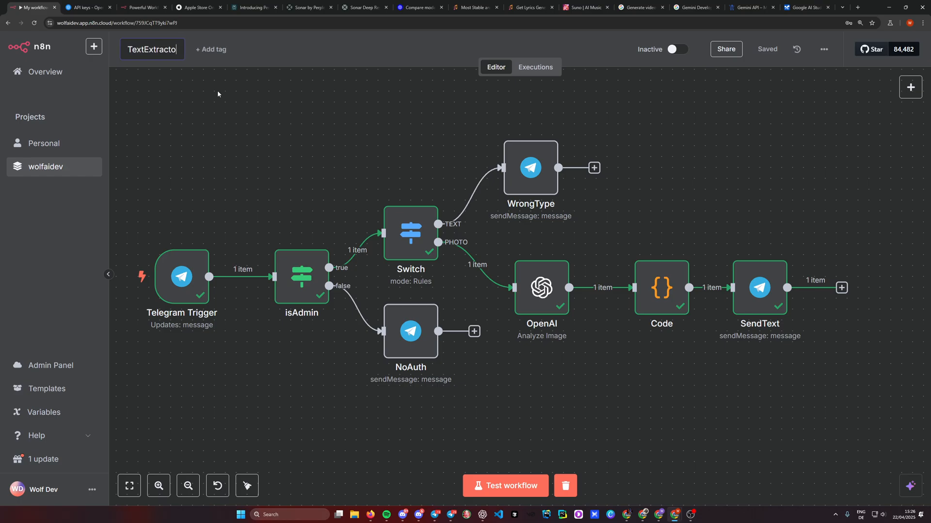
pyautogui.press('Return')
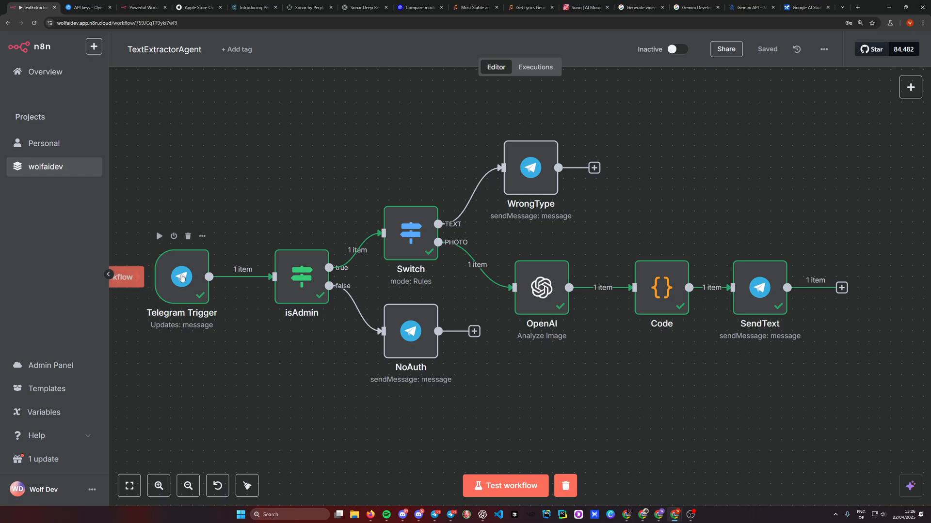
# - Review the settings of the Telegram Trigger node and the WrongType message node
pyautogui.doubleClick(182, 276)
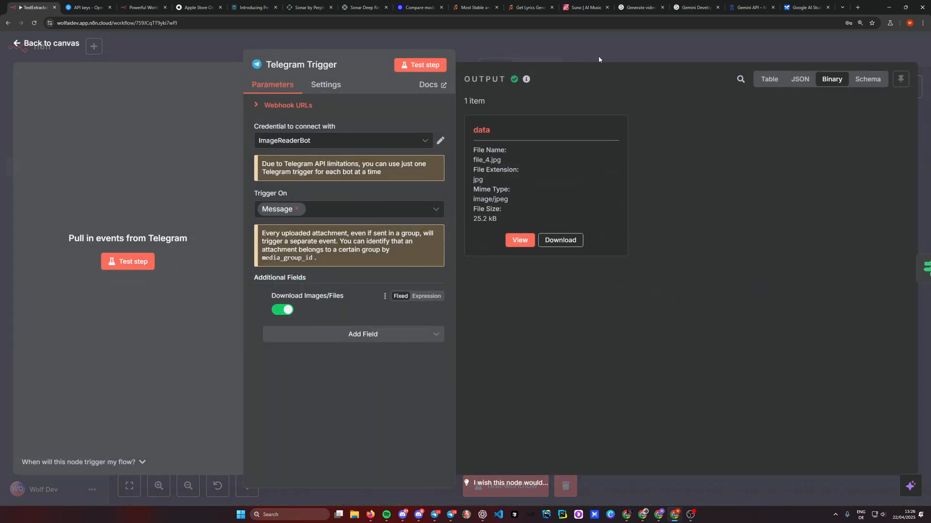
pyautogui.press('Escape')
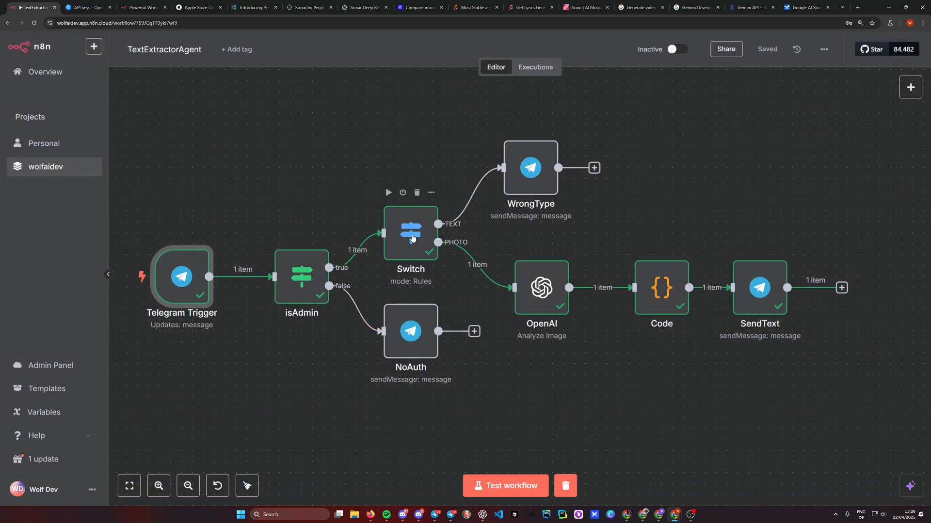
pyautogui.doubleClick(531, 168)
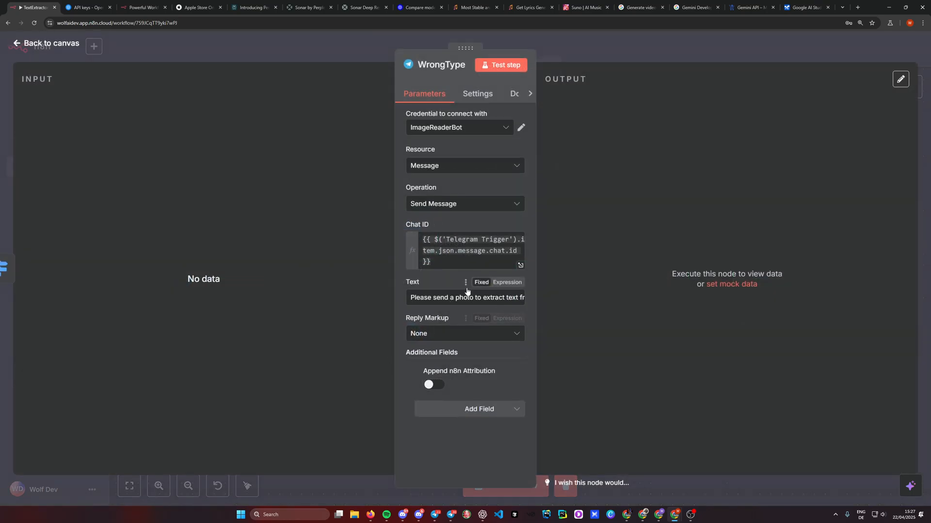
pyautogui.click(623, 42)
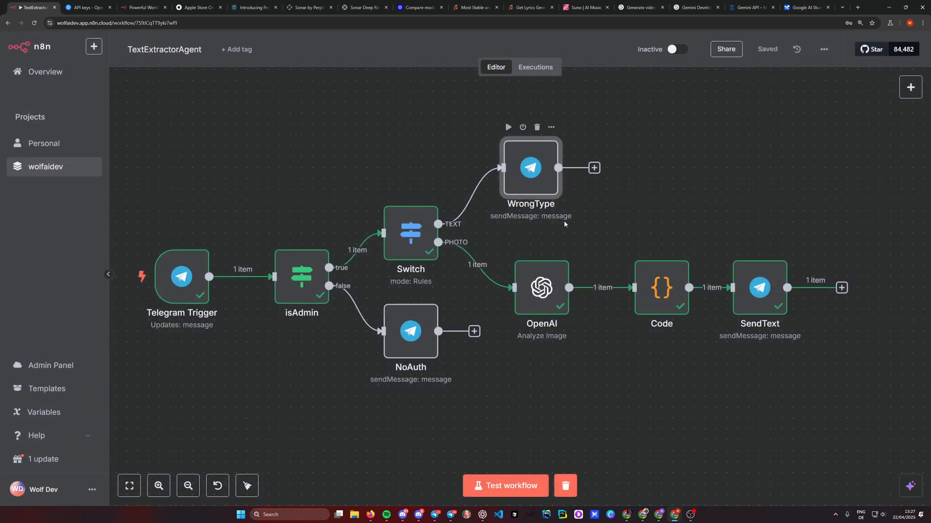
# - Review the OpenAI node's image analysis prompt, covering its numbered instructions and the output format section
pyautogui.doubleClick(548, 288)
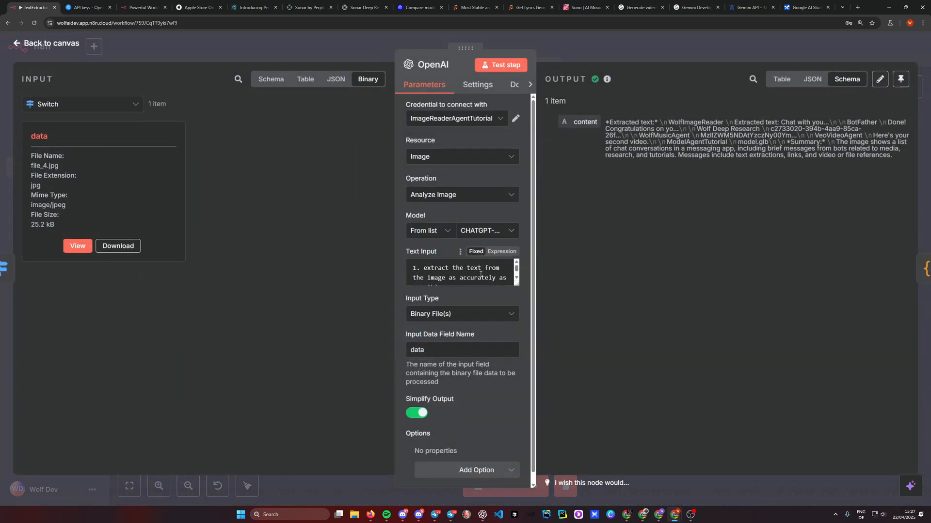
pyautogui.click(480, 275)
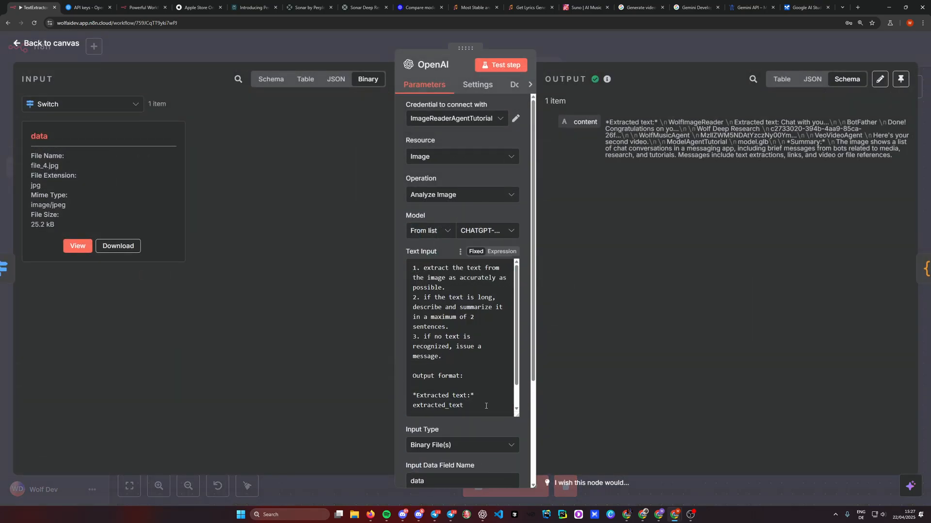
pyautogui.scroll(-1, 487, 406)
pyautogui.scroll(1, 486, 403)
pyautogui.moveTo(413, 268); pyautogui.dragTo(468, 359)
pyautogui.click(477, 365)
pyautogui.scroll(-1, 476, 361)
pyautogui.moveTo(451, 410); pyautogui.dragTo(413, 350)
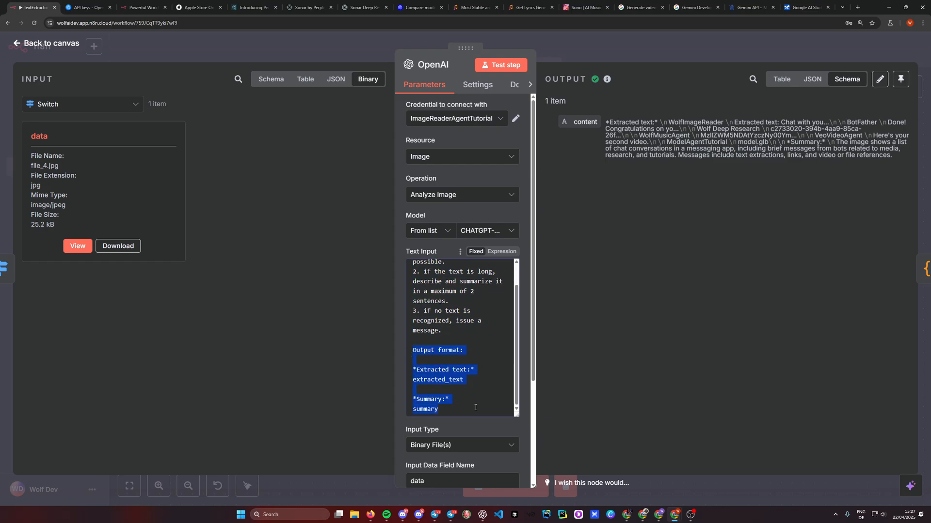
pyautogui.click(592, 47)
# - Examine the Code node's JavaScript that removes markdown-sensitive characters, strips HTML and returns safeText
pyautogui.doubleClick(658, 277)
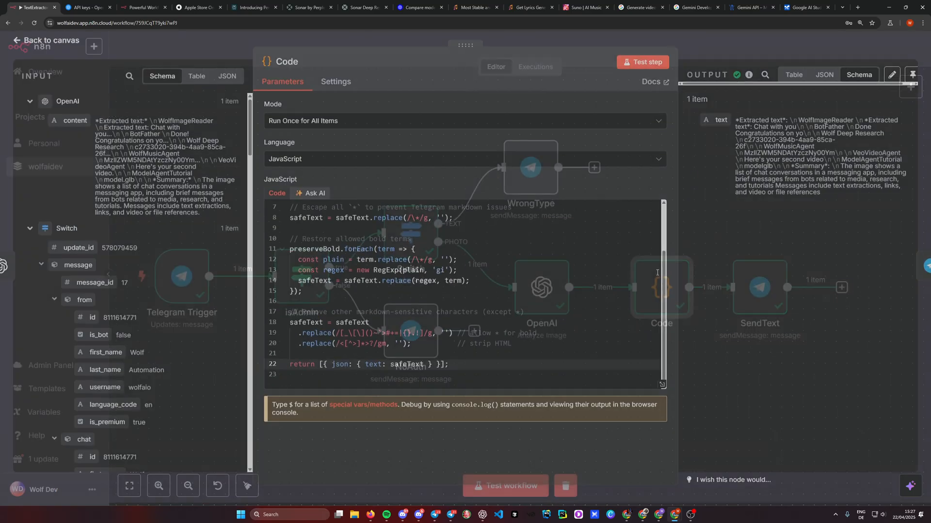
pyautogui.scroll(3, 451, 373)
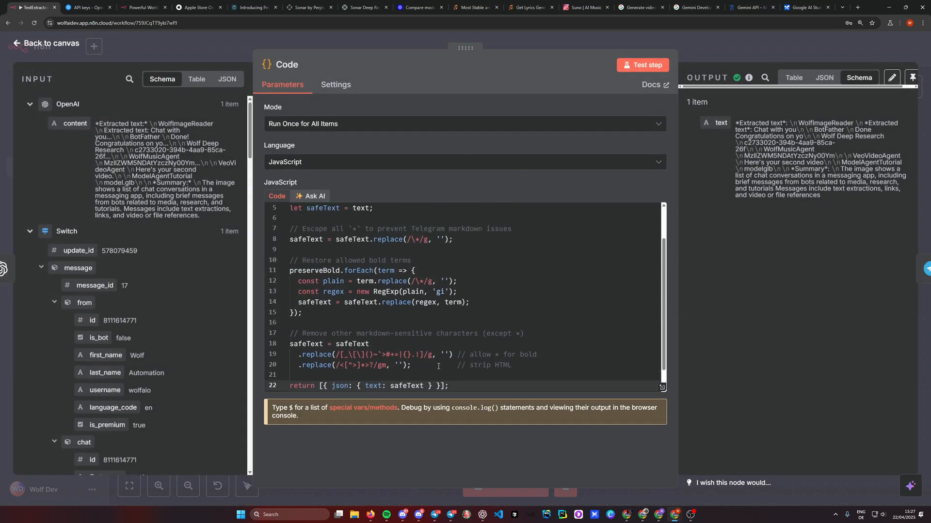
pyautogui.scroll(-3, 440, 348)
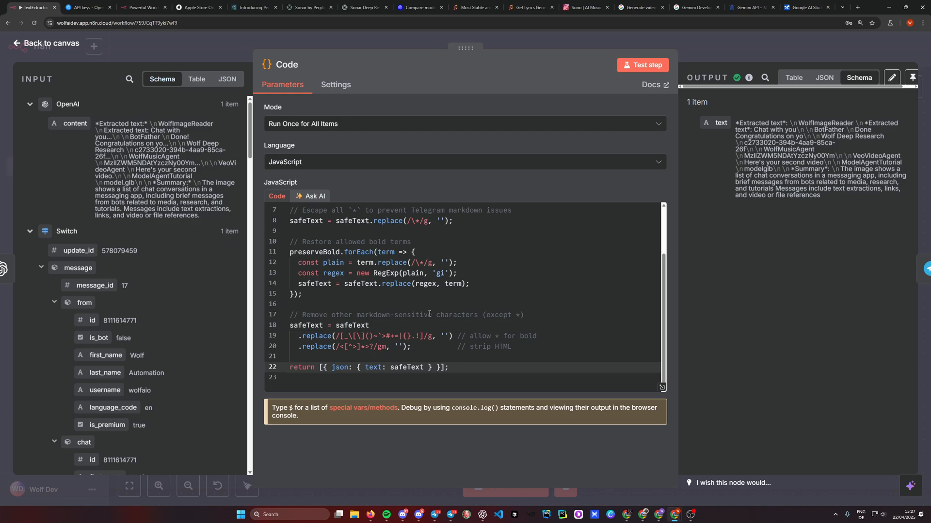
pyautogui.click(434, 338)
pyautogui.click(437, 358)
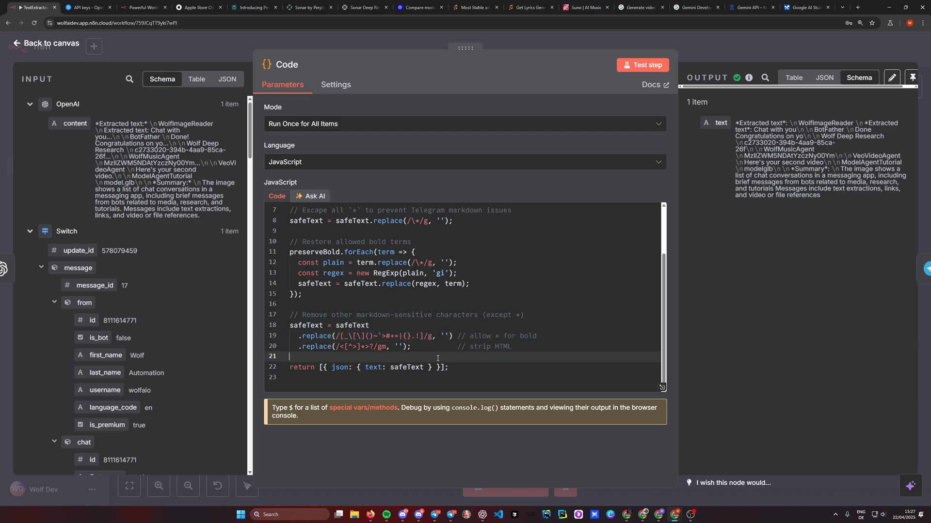
pyautogui.moveTo(378, 336); pyautogui.dragTo(334, 335)
pyautogui.click(378, 347)
pyautogui.click(434, 338)
pyautogui.click(423, 367)
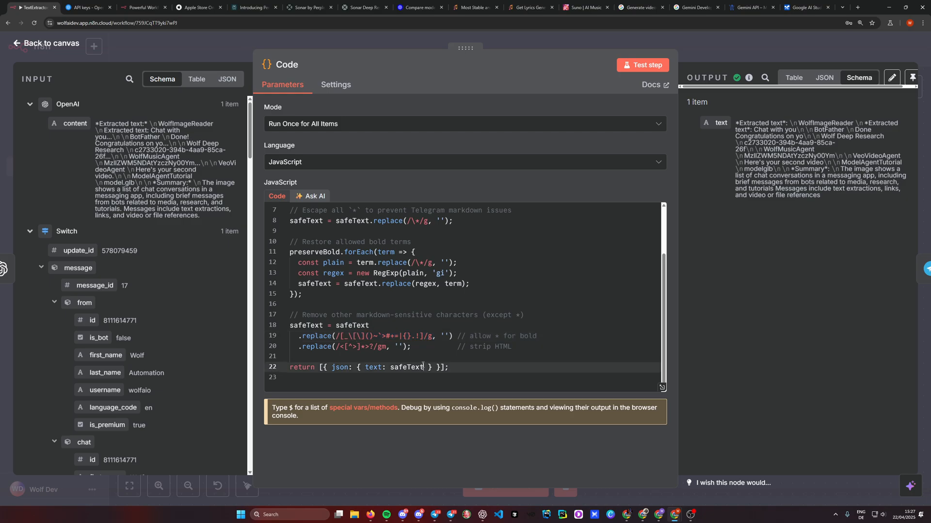
pyautogui.click(375, 325)
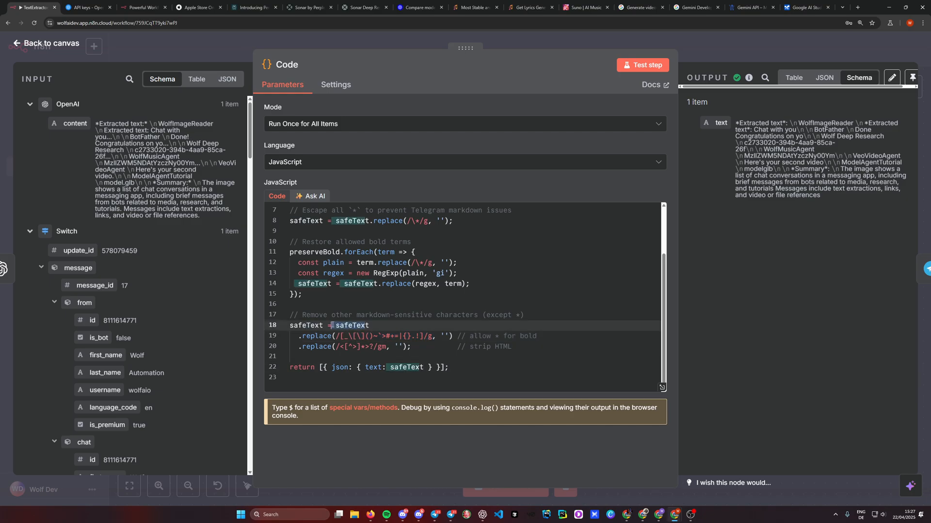
# - Examine the Code node's preserveBold line with the Summary and Extracted text terms, and return to the canvas
pyautogui.scroll(2, 391, 334)
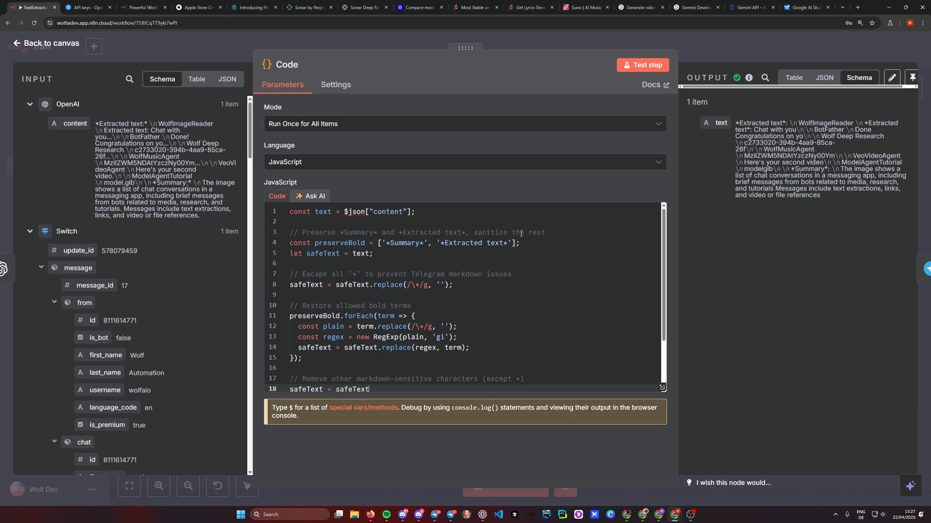
pyautogui.moveTo(520, 243); pyautogui.dragTo(289, 243)
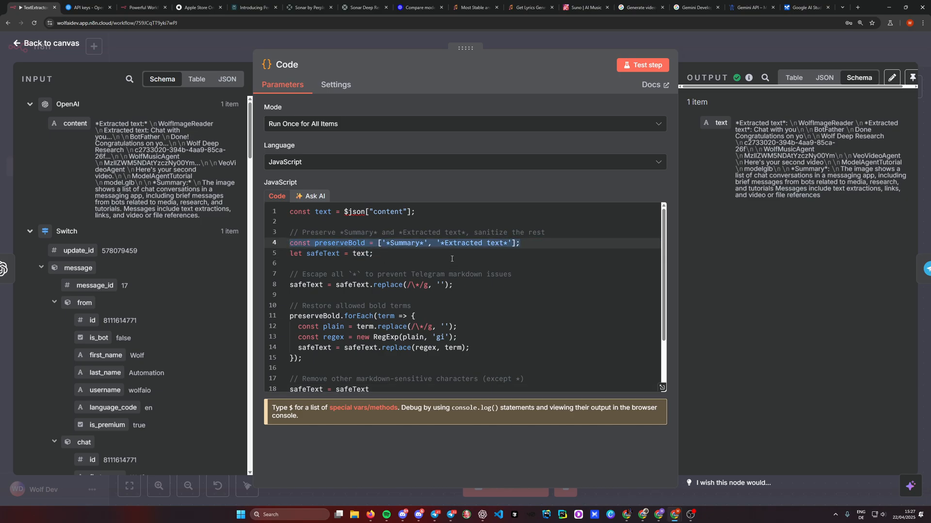
pyautogui.doubleClick(463, 243)
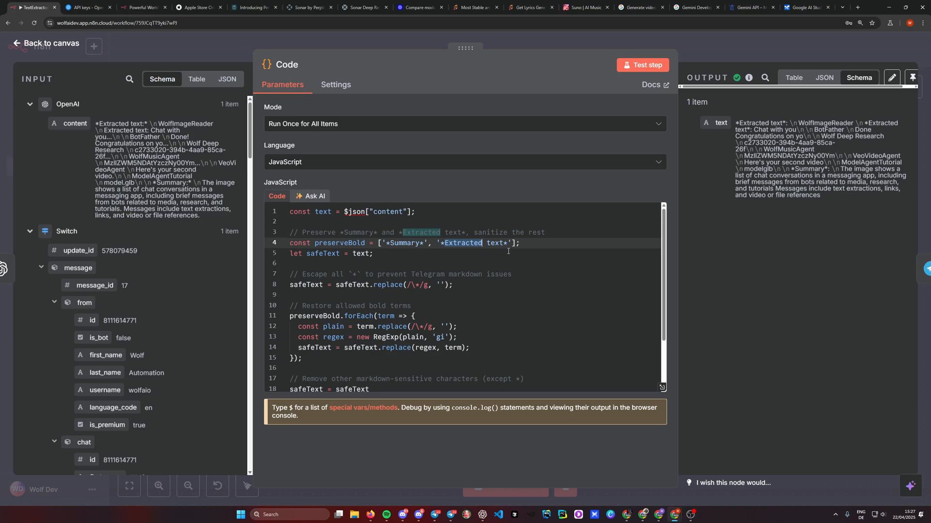
pyautogui.click(508, 251)
pyautogui.moveTo(387, 243); pyautogui.dragTo(425, 241)
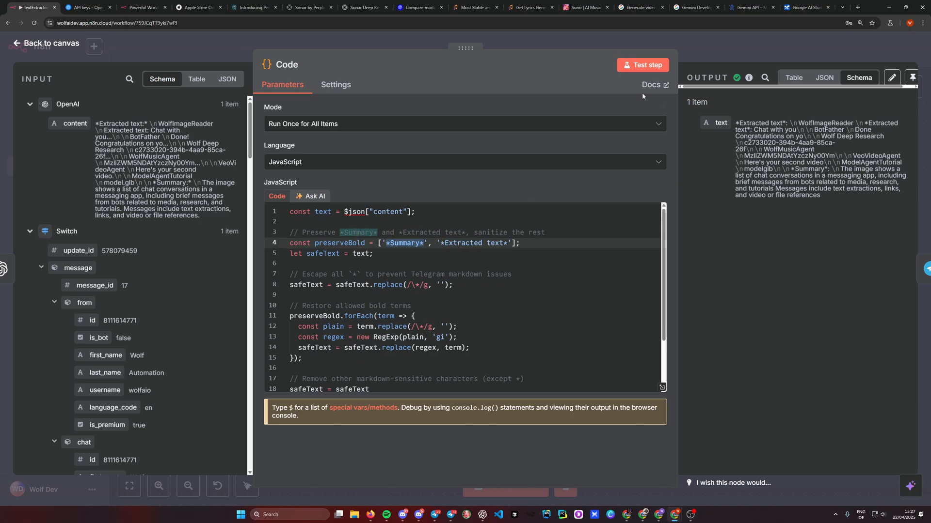
pyautogui.press('Escape')
# - Review the Text and Chat ID expressions in the SendText node
pyautogui.doubleClick(760, 286)
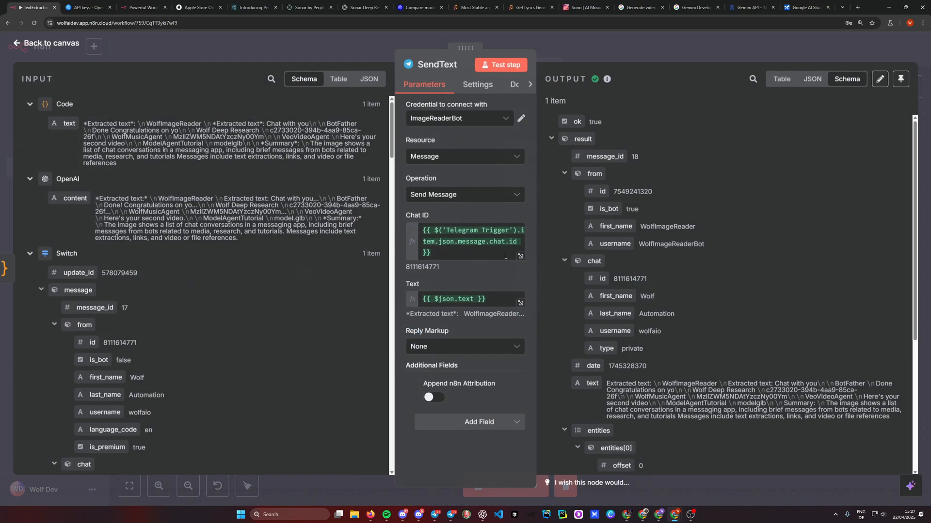
pyautogui.moveTo(498, 303); pyautogui.dragTo(409, 306)
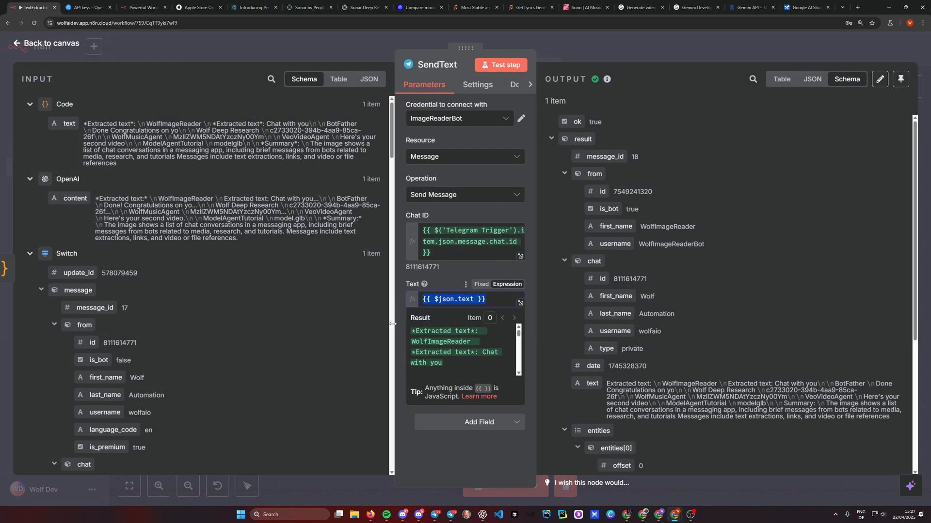
pyautogui.click(436, 461)
pyautogui.moveTo(452, 252); pyautogui.dragTo(417, 229)
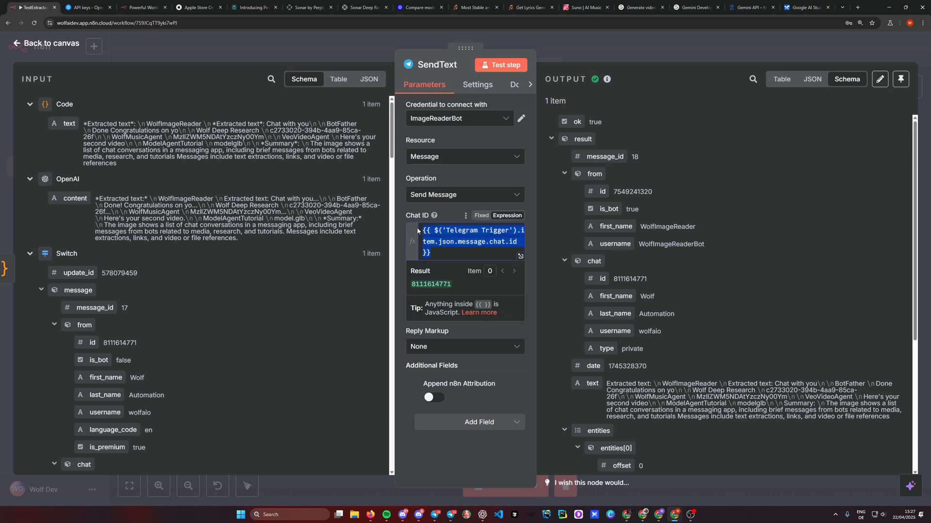
pyautogui.click(469, 457)
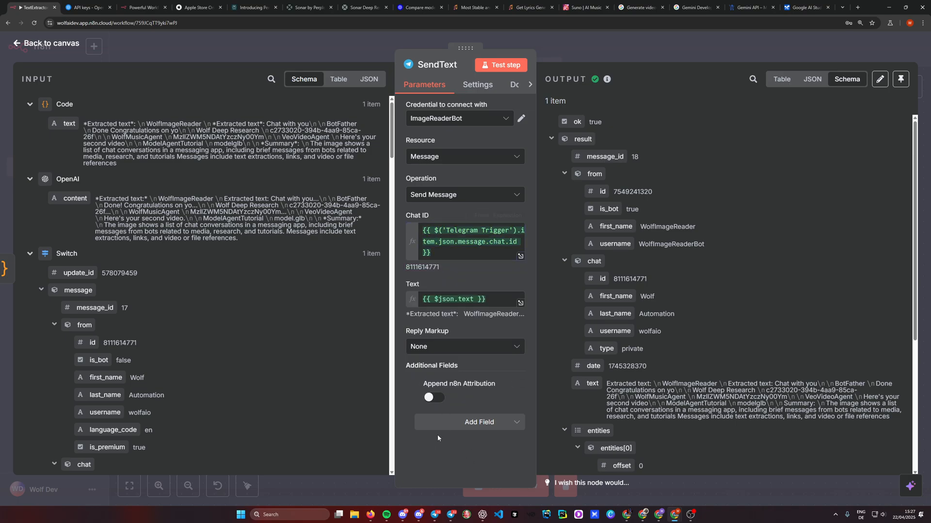
# - Switch to Telegram to review the WolfImageReader bot's replies to the sent images, then return to the n8n workflow canvas
pyautogui.click(451, 514)
pyautogui.scroll(-5, 304, 384)
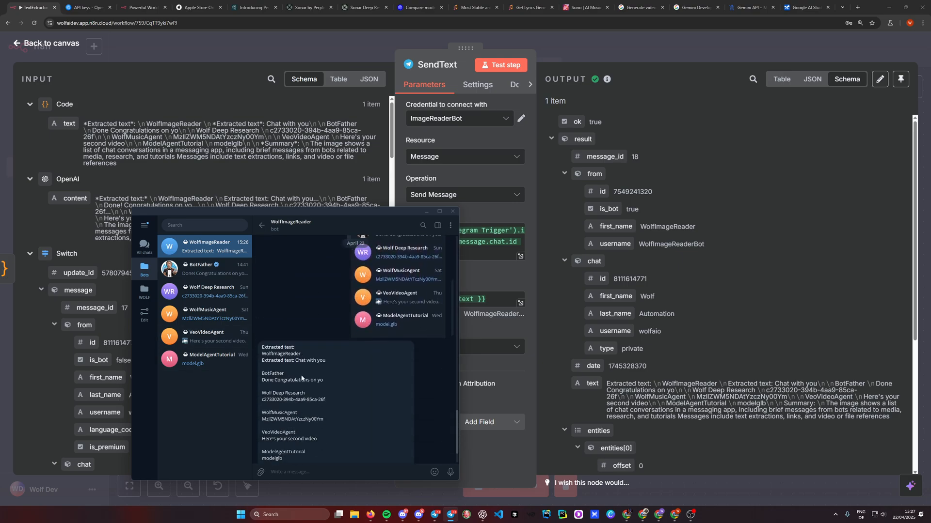
pyautogui.scroll(6, 305, 375)
pyautogui.scroll(-3, 308, 371)
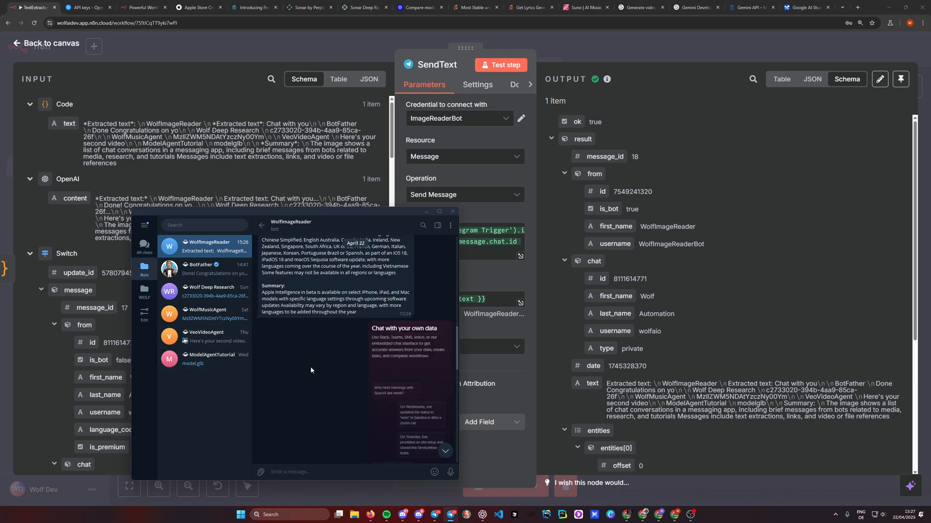
pyautogui.scroll(2, 307, 364)
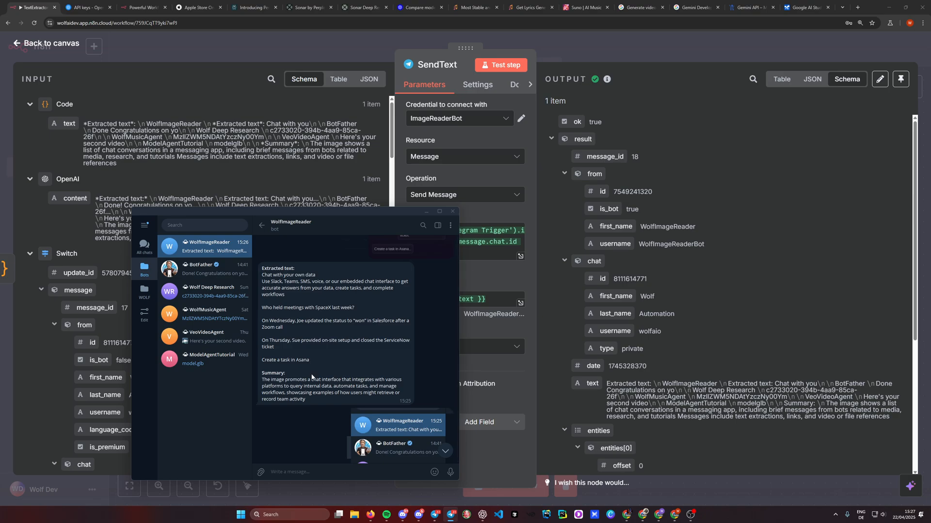
pyautogui.scroll(3, 320, 378)
pyautogui.scroll(-3, 403, 329)
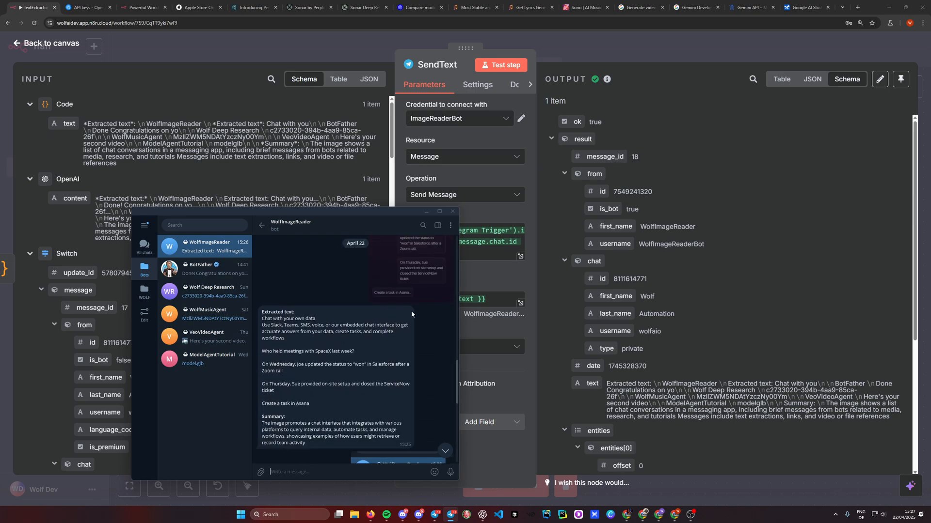
pyautogui.scroll(3, 411, 311)
pyautogui.scroll(-5, 369, 311)
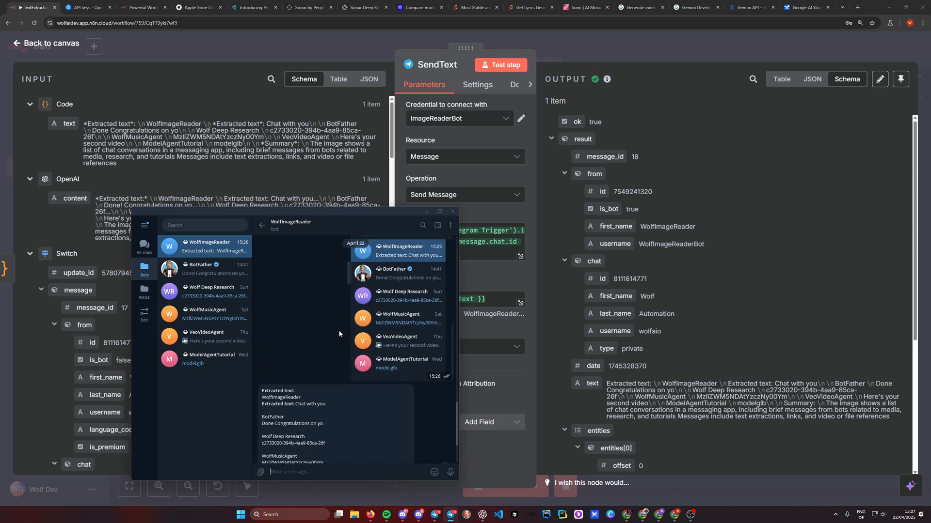
pyautogui.scroll(-2, 400, 324)
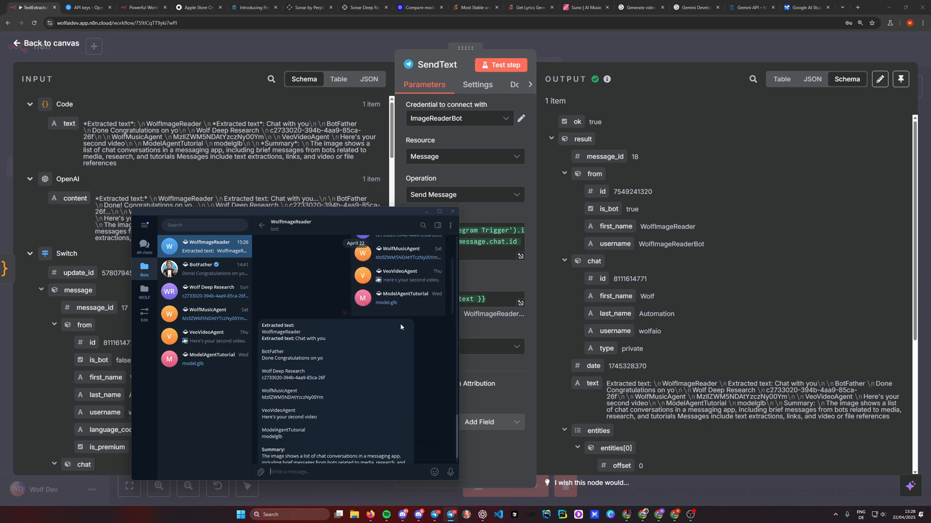
pyautogui.click(657, 45)
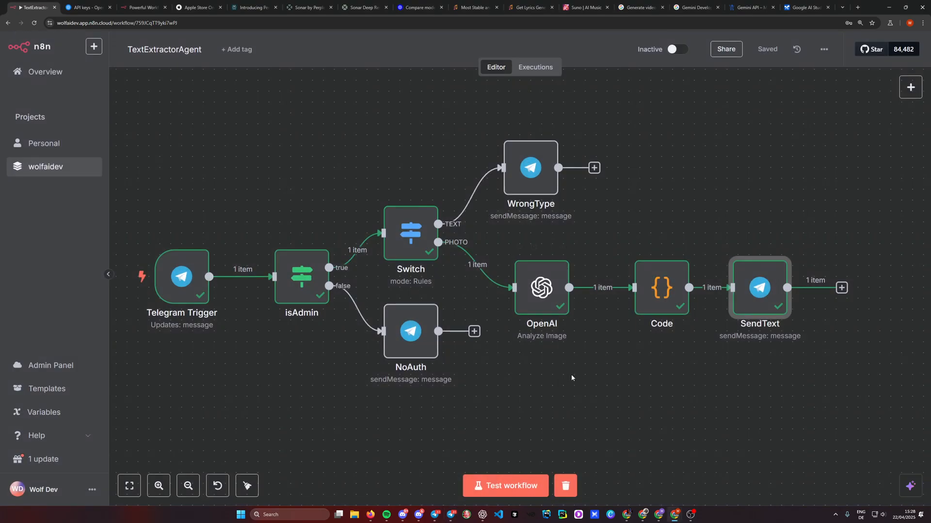